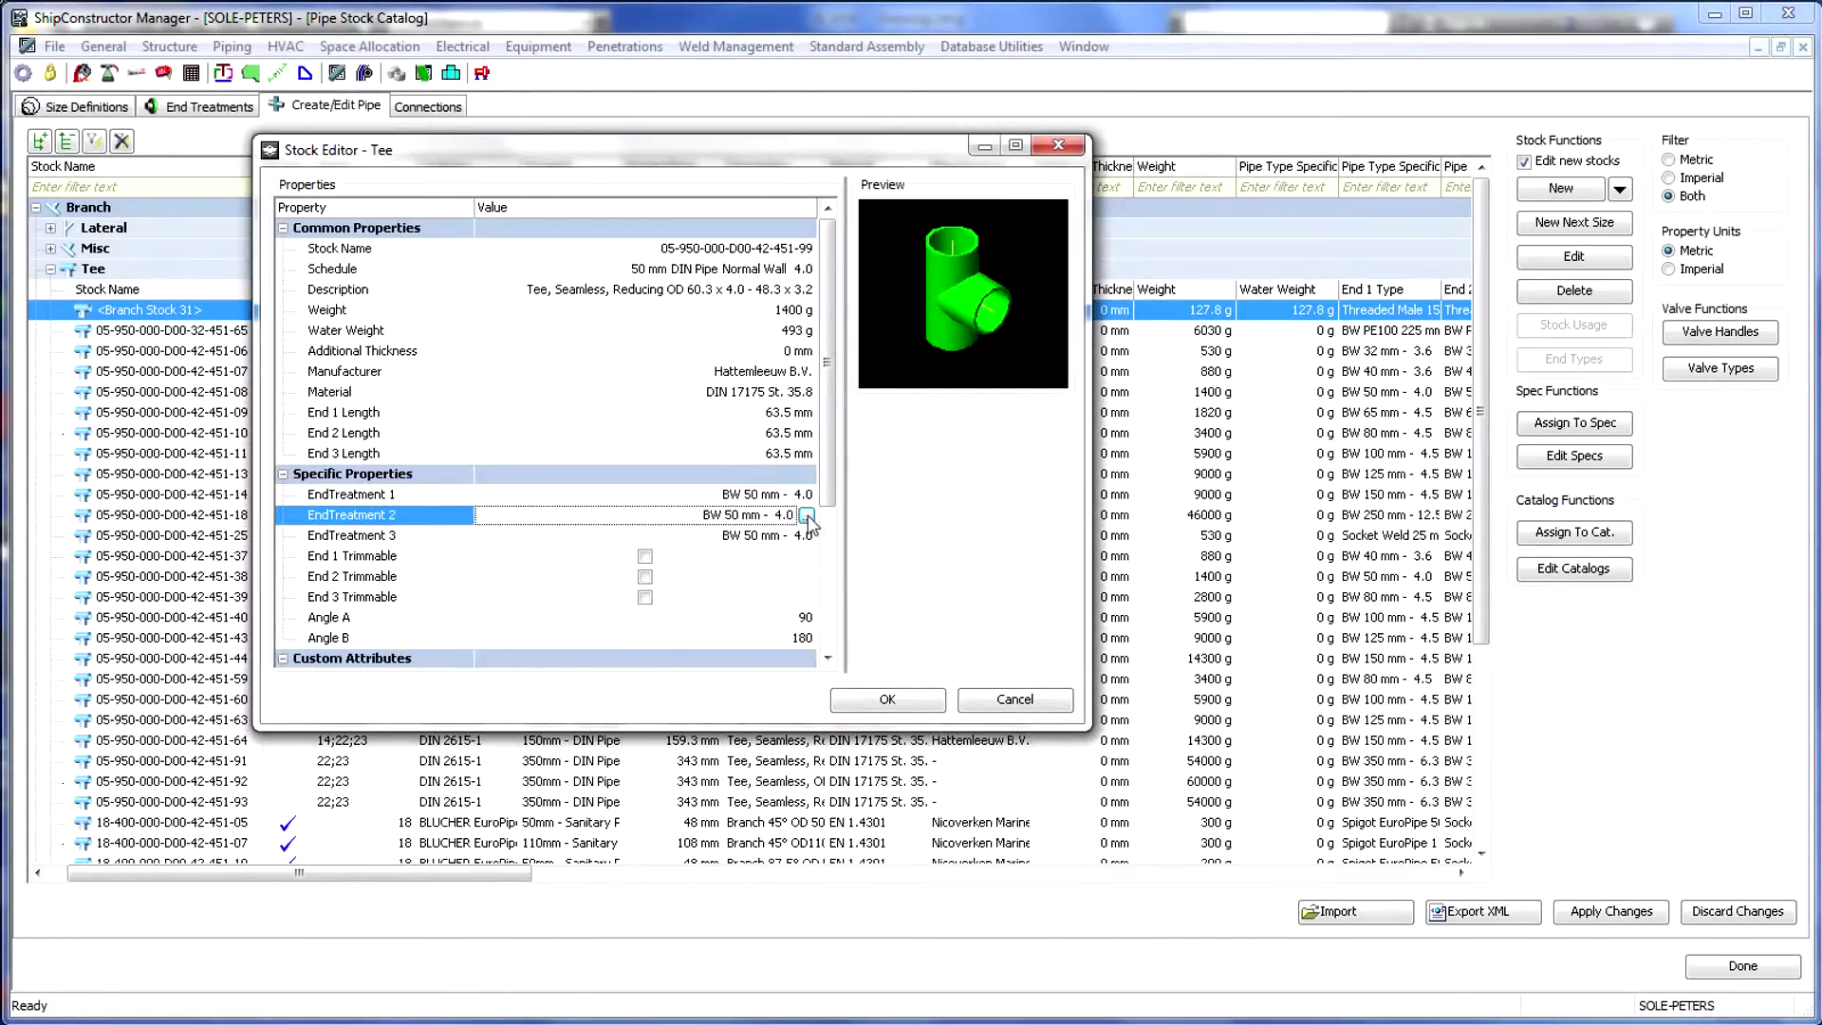
# Step: Choose another end treatment for the second end of the reducing tee stock
pyautogui.click(805, 515)
pyautogui.click(520, 608)
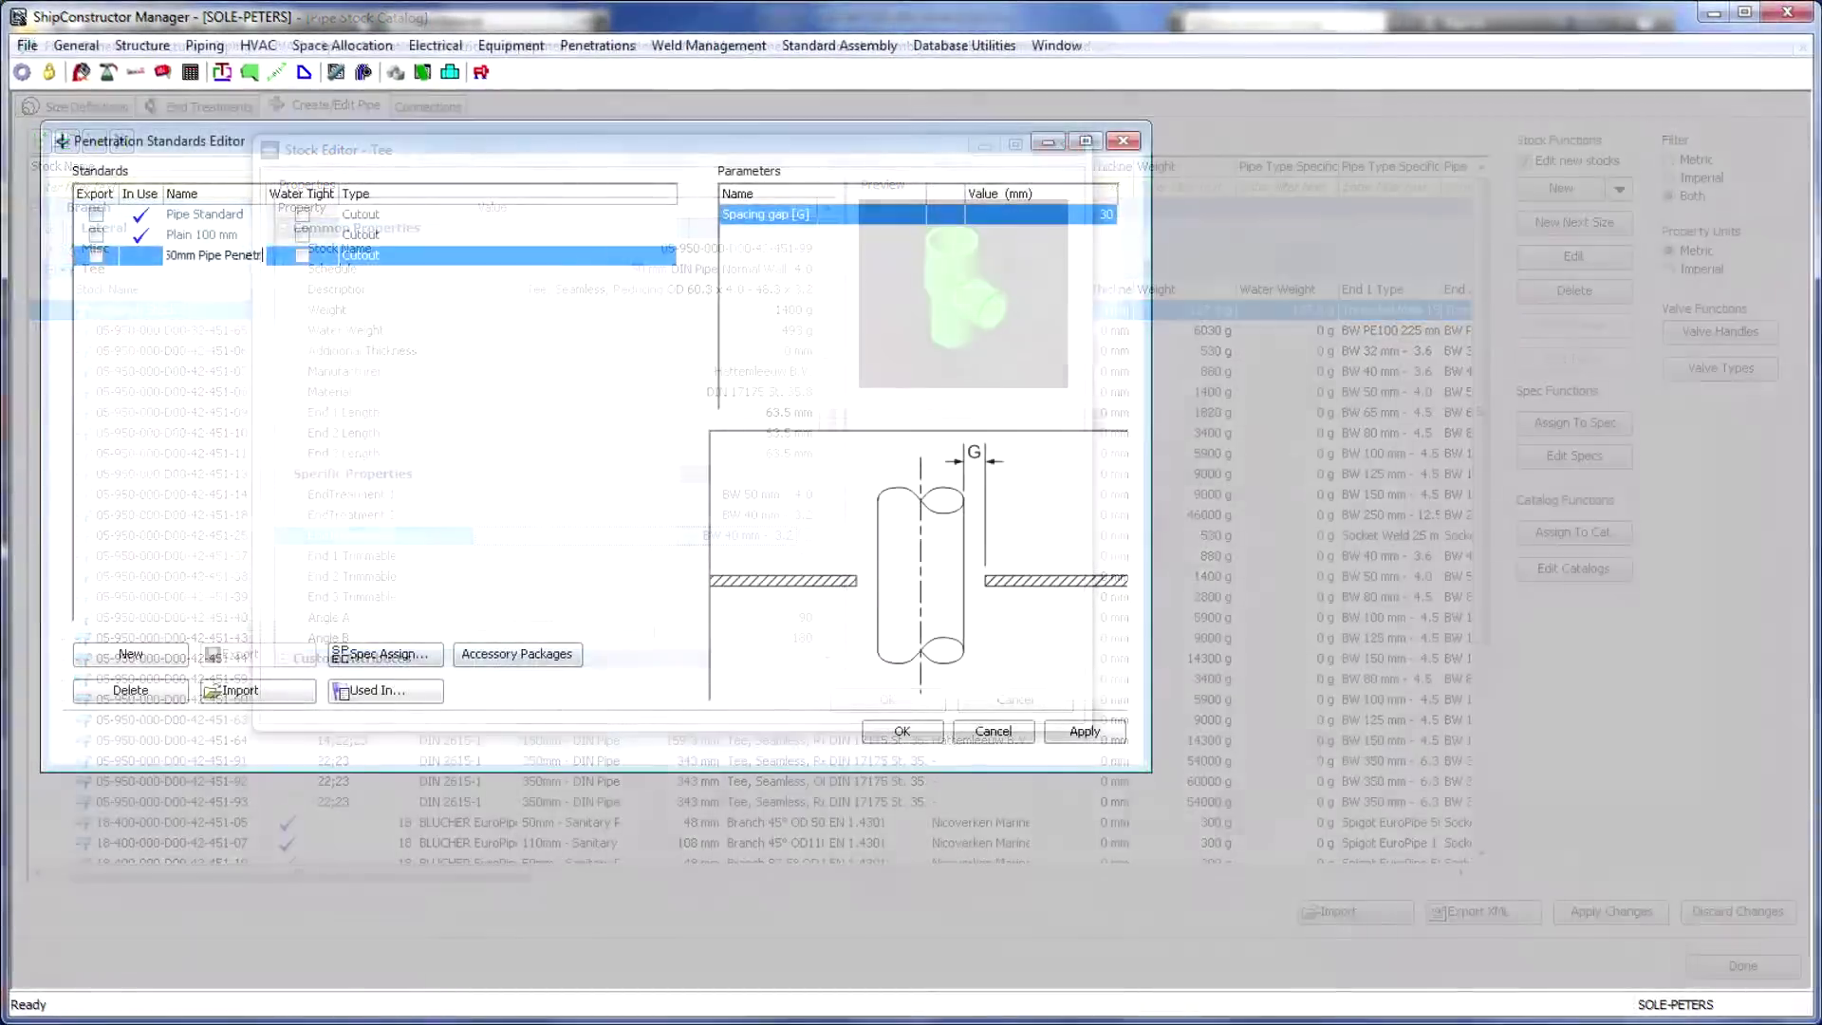
# Step: Name the new penetration standard 50mm Pipe Penetration, set its type to Collar (Centered, Profile), and open its spec assignment
pyautogui.write('ation')
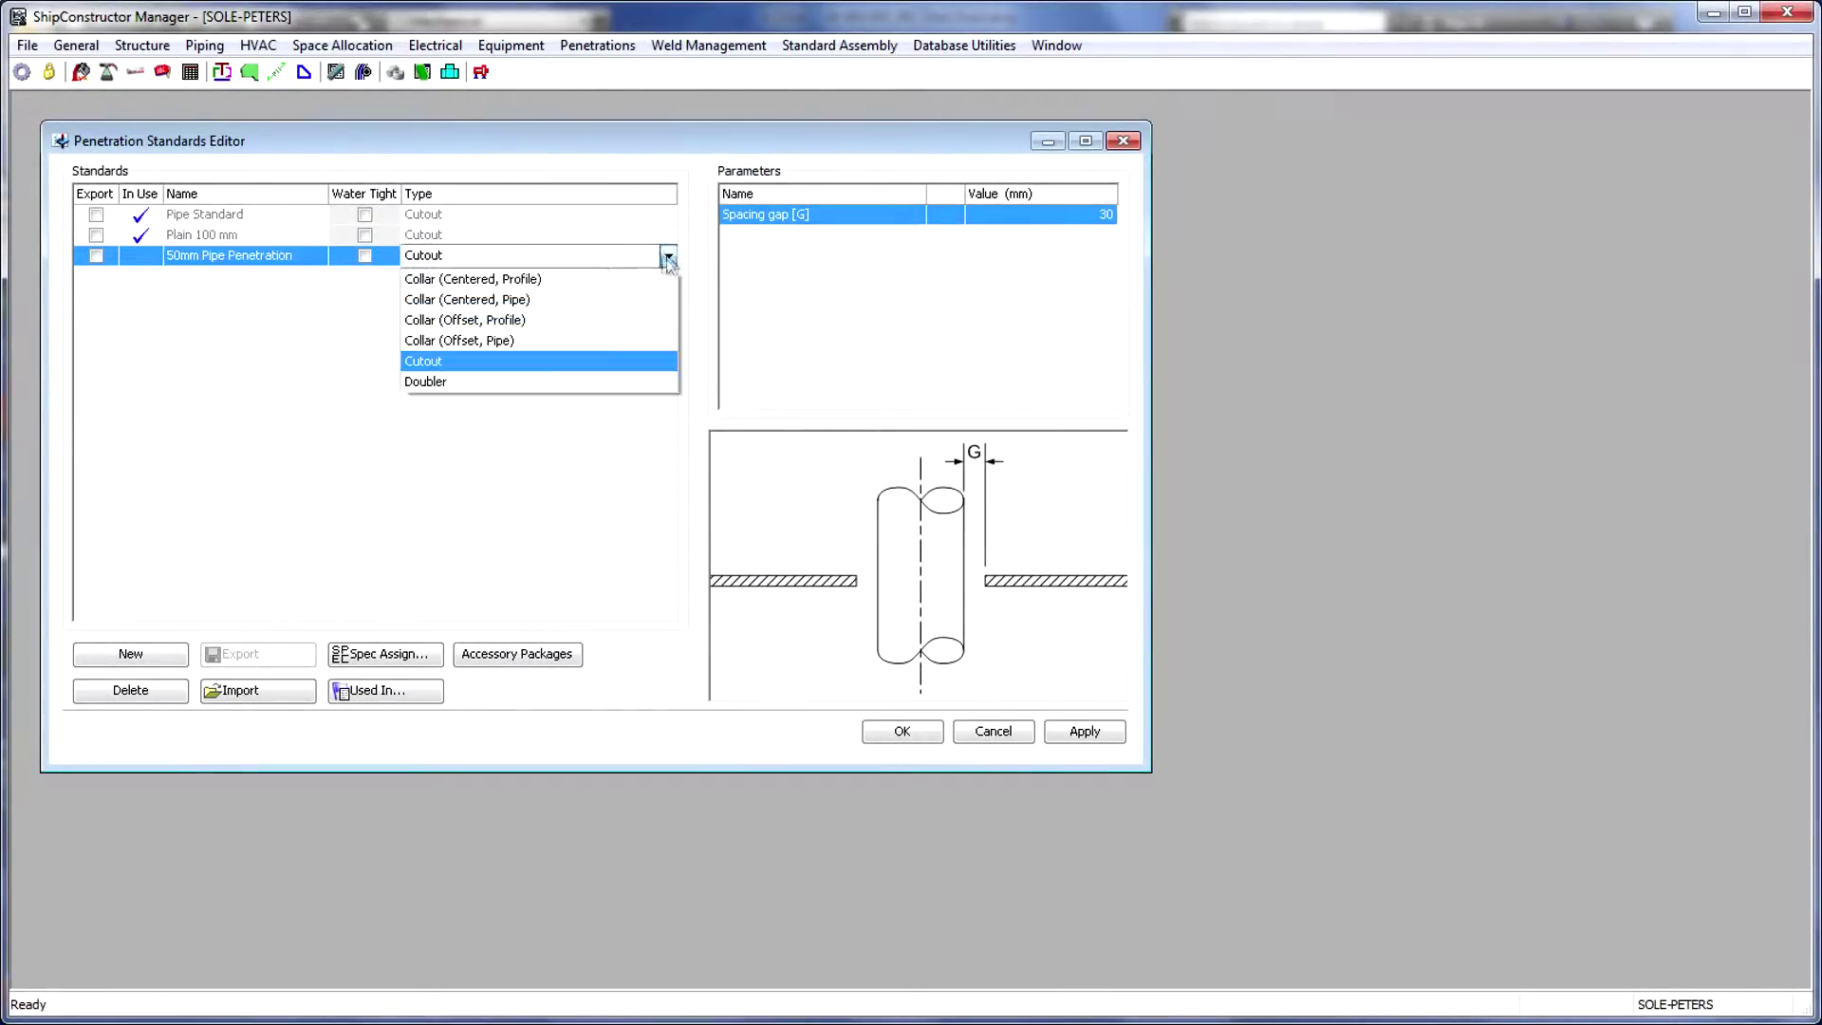
pyautogui.click(626, 279)
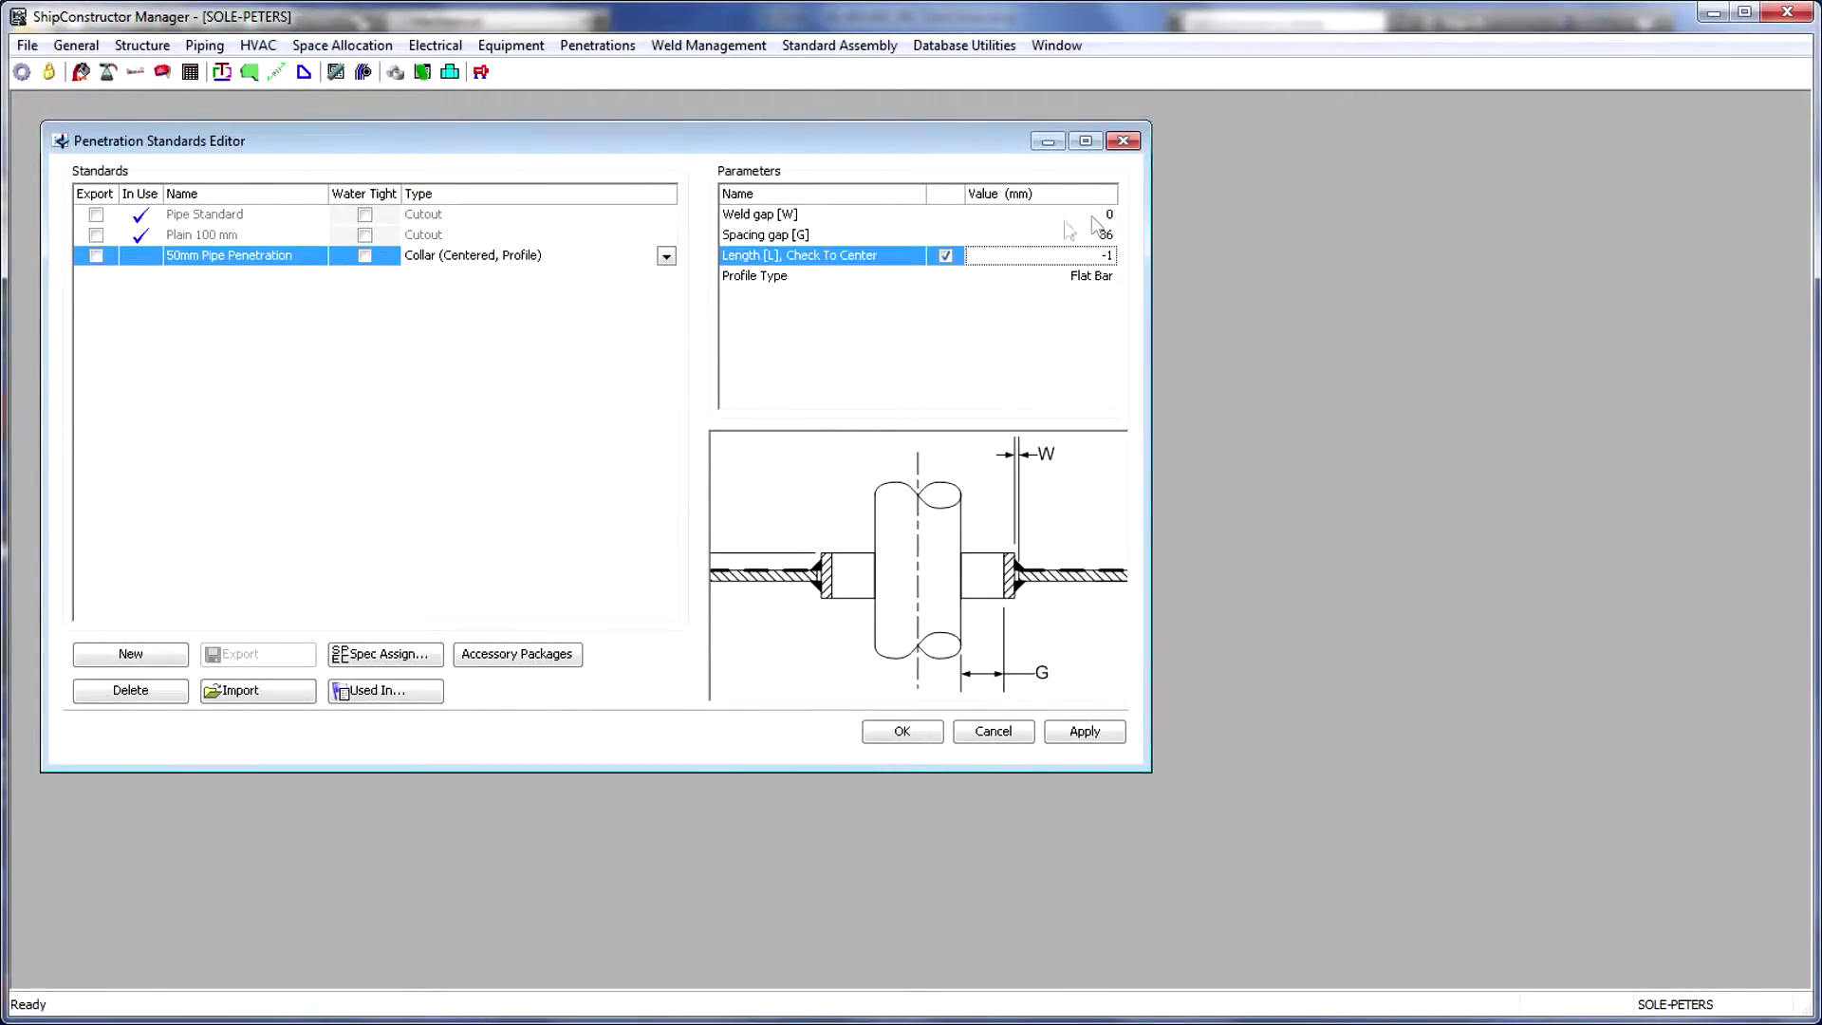
pyautogui.click(385, 654)
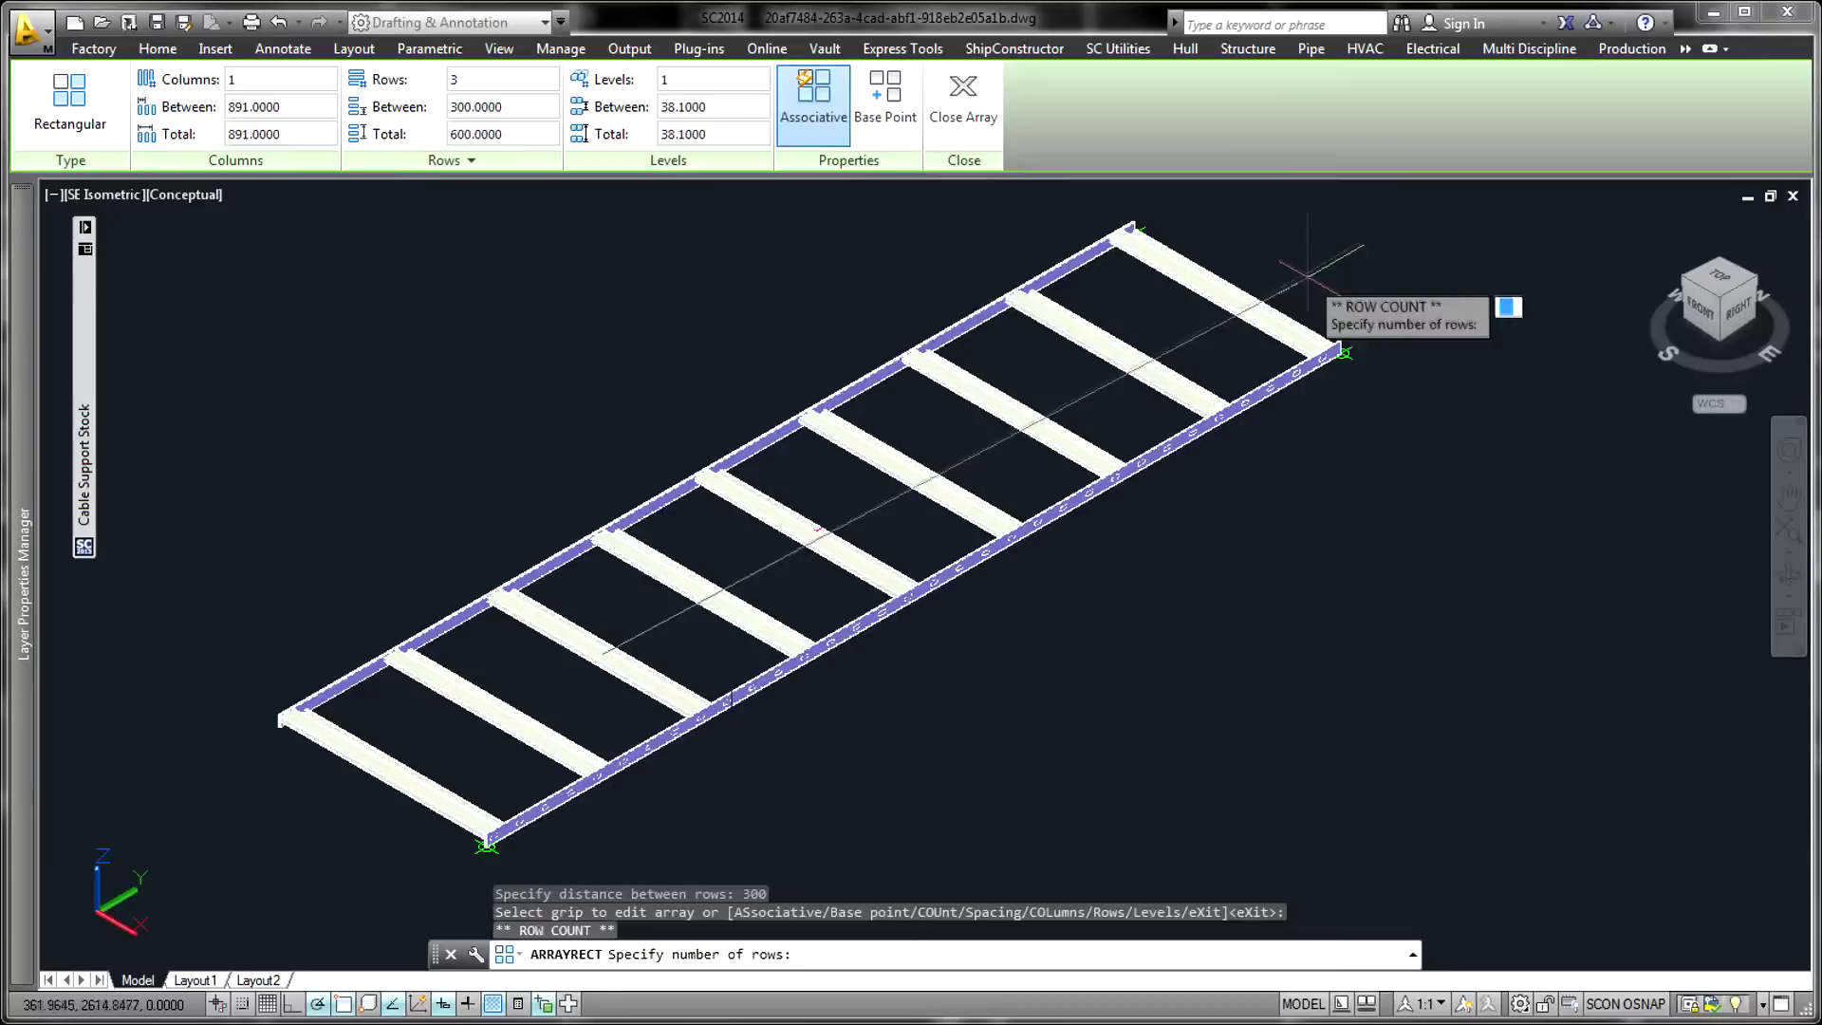
# Step: Finish the rectangular array of the cable rack's rungs and start the Layer command
pyautogui.press('Return')
pyautogui.press('Return')
pyautogui.write('la')
pyautogui.press('Return')
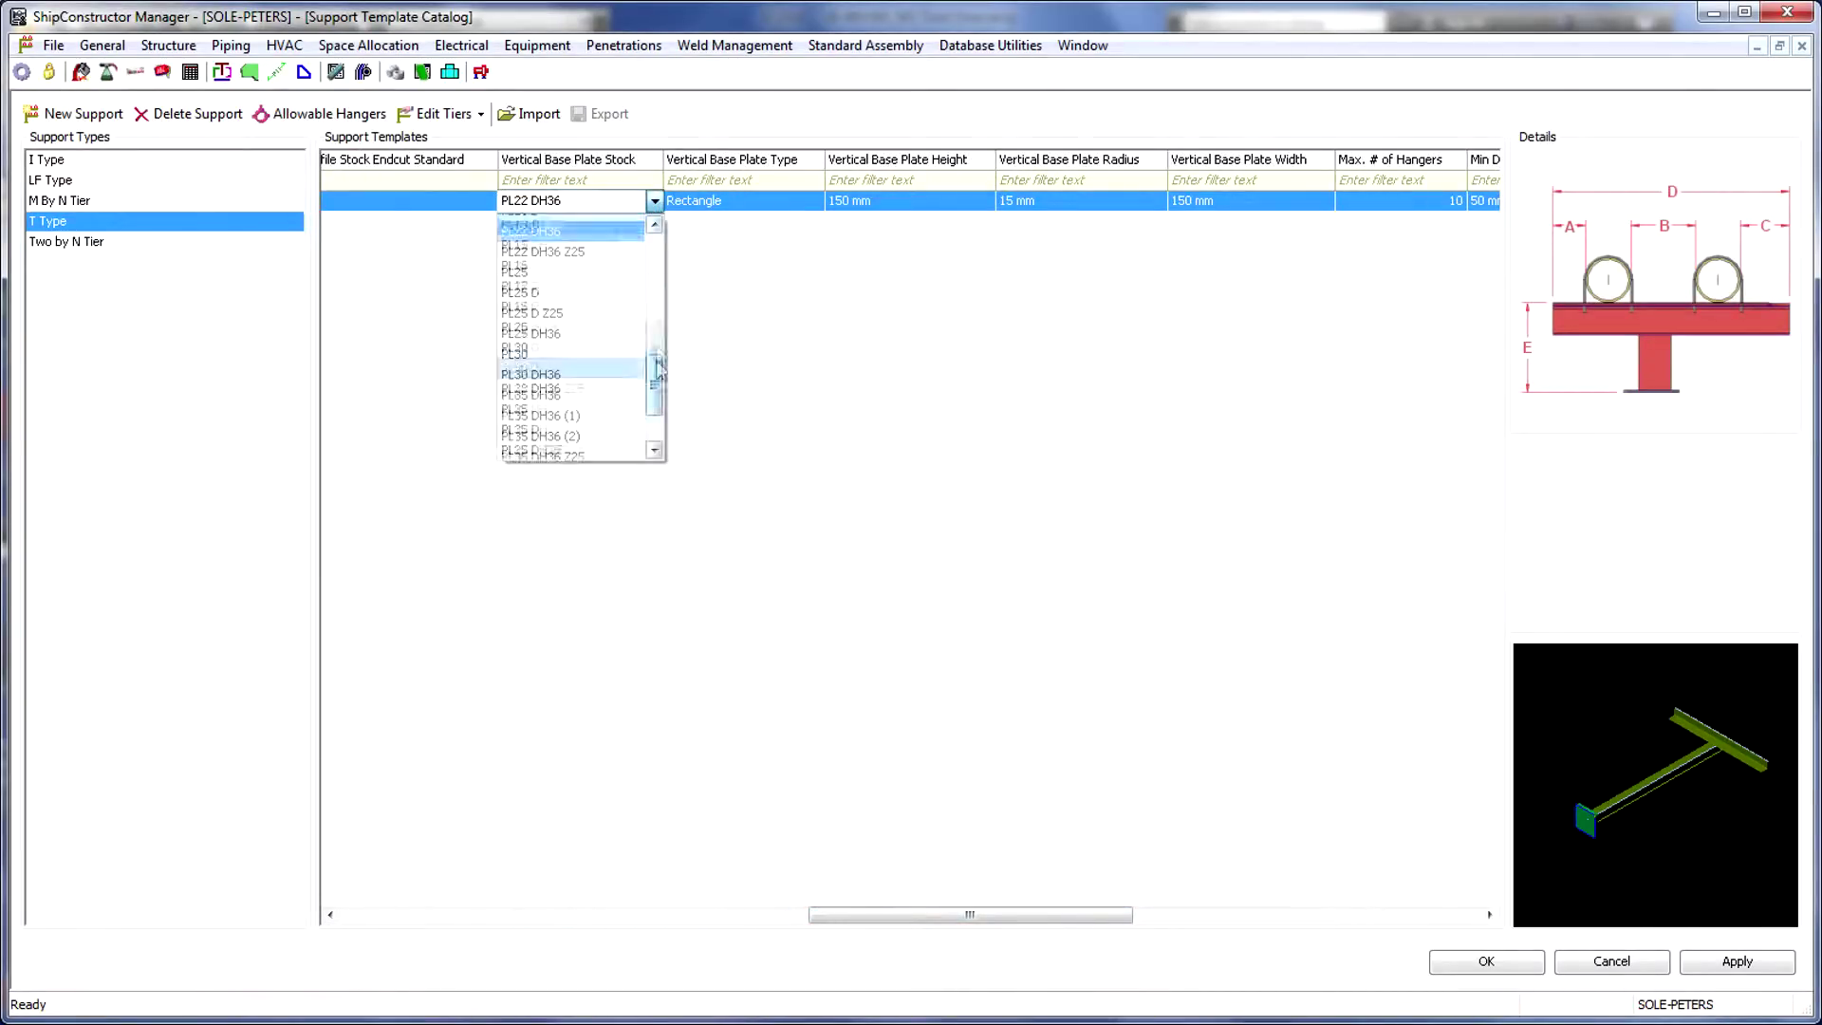
# Step: Choose a vertical base plate stock for the T Type support template and open its base plate height for editing
pyautogui.moveTo(658, 368); pyautogui.dragTo(658, 232)
pyautogui.click(555, 268)
pyautogui.click(862, 203)
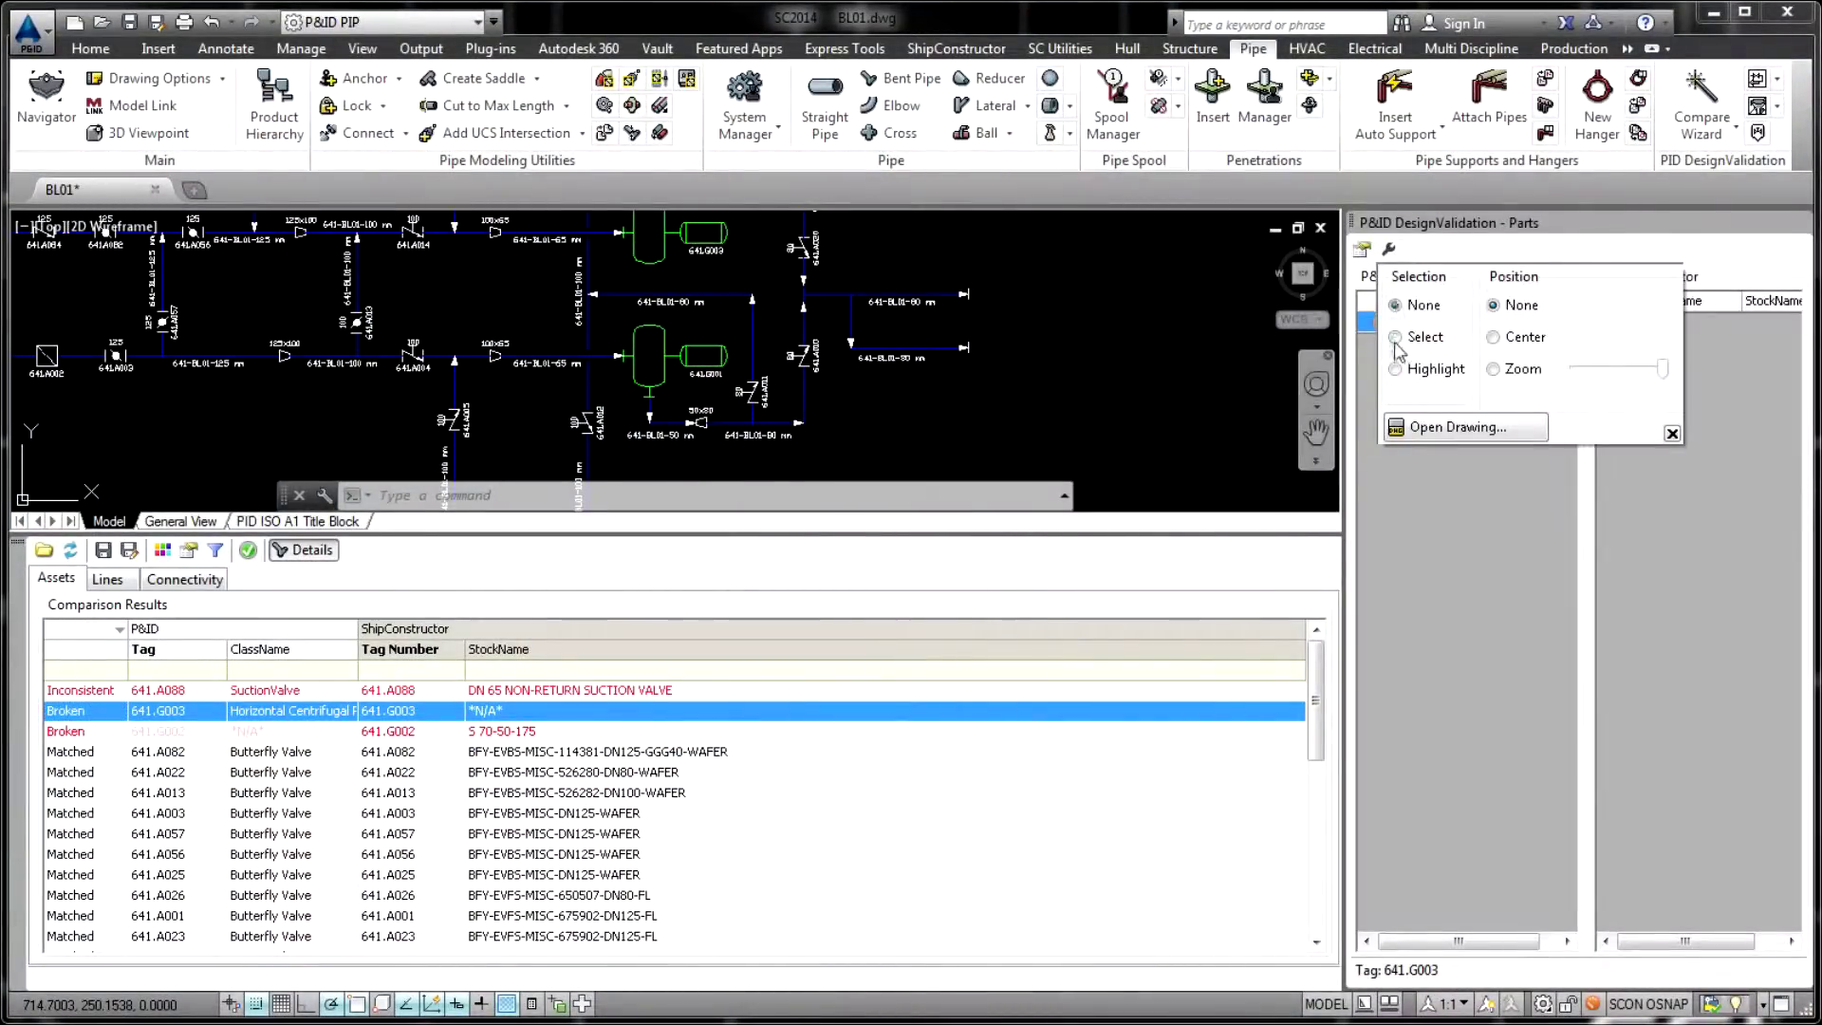
# Step: Make the validation view center on parts and locate the broken horizontal centrifugal pump 641.G003 in the P&ID
pyautogui.click(1494, 337)
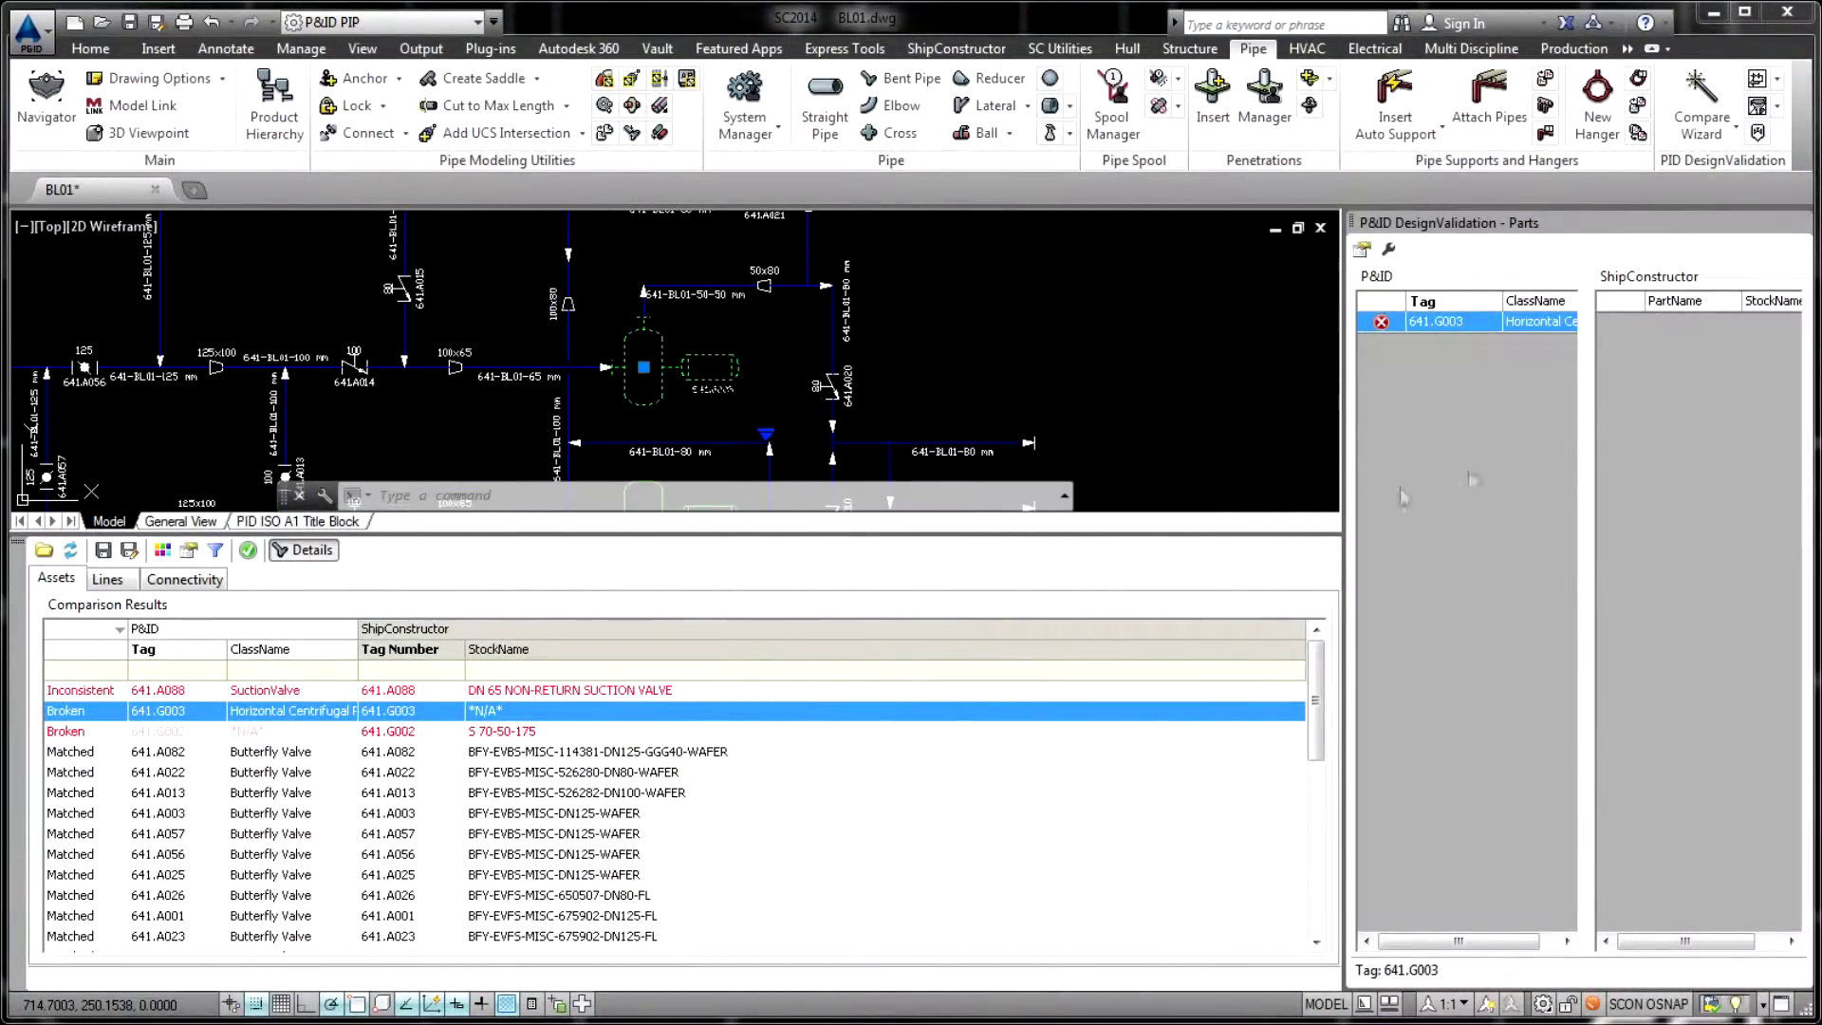
pyautogui.click(427, 731)
pyautogui.click(389, 710)
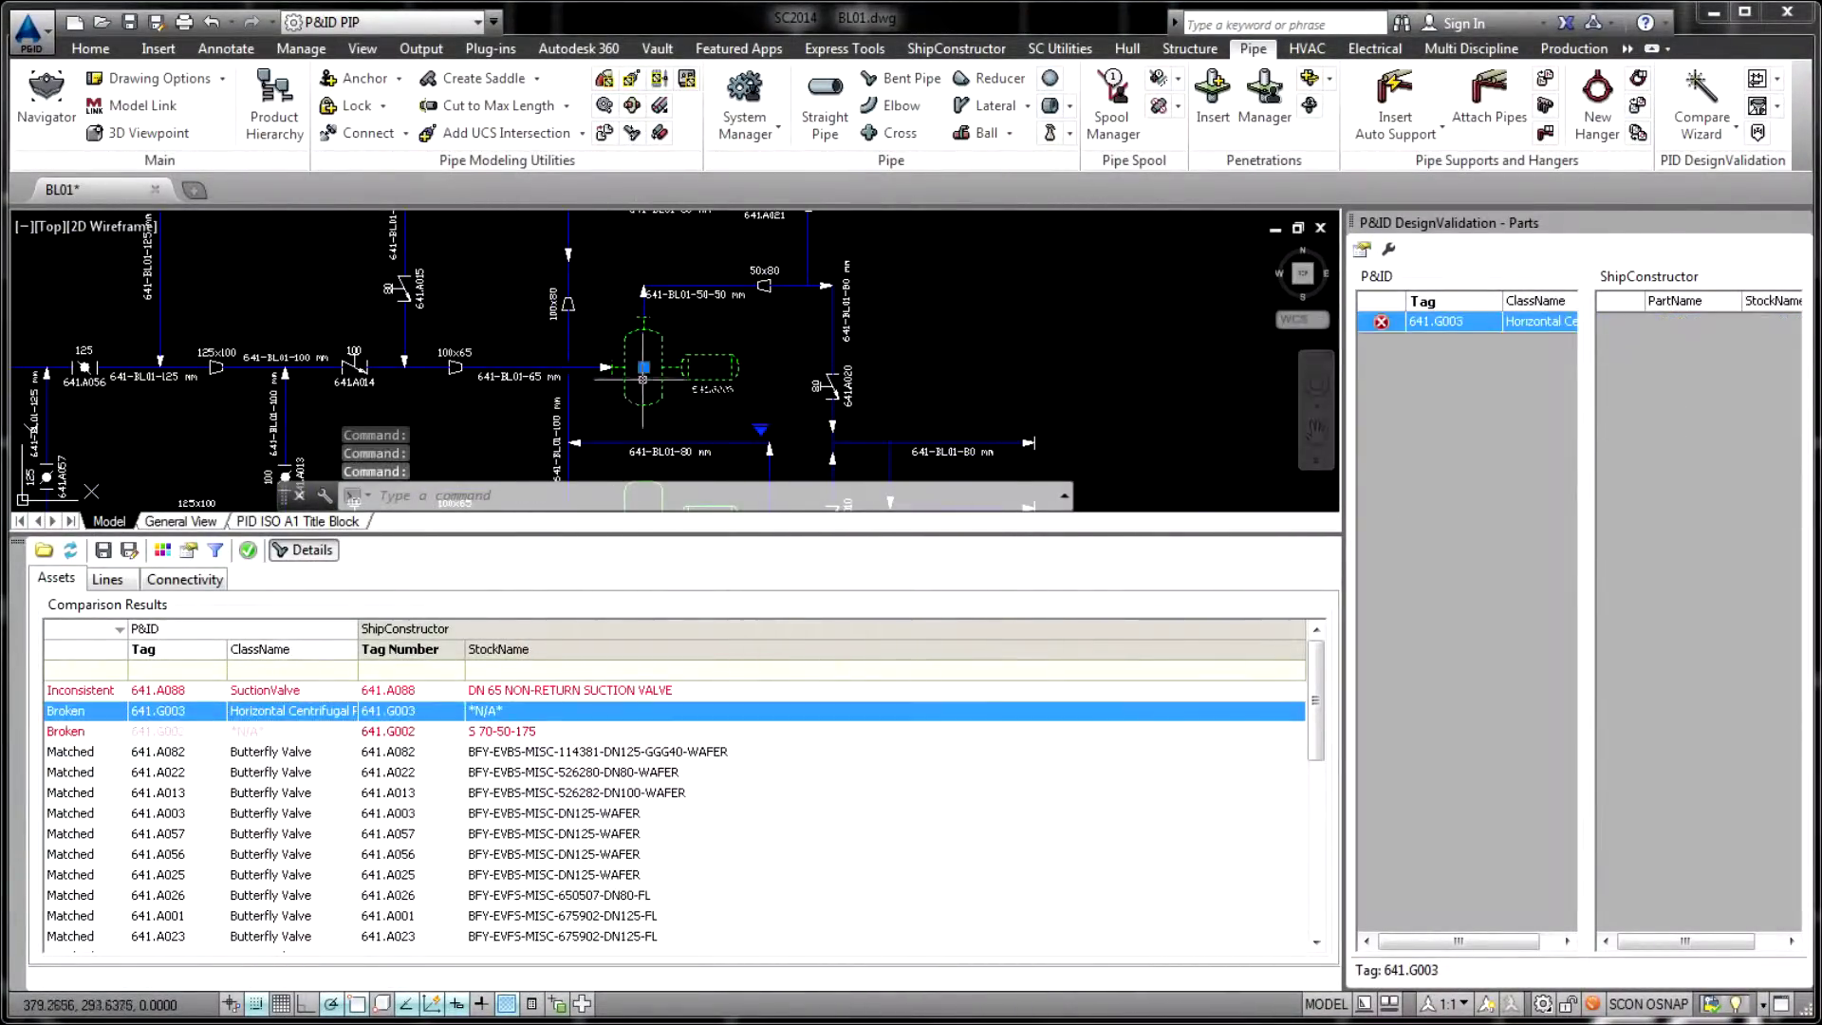
# Step: Reassign the selected pump's tag as 641.G002 and update its broken entry in the comparison results
pyautogui.rightClick(651, 345)
pyautogui.click(716, 446)
pyautogui.write('003')
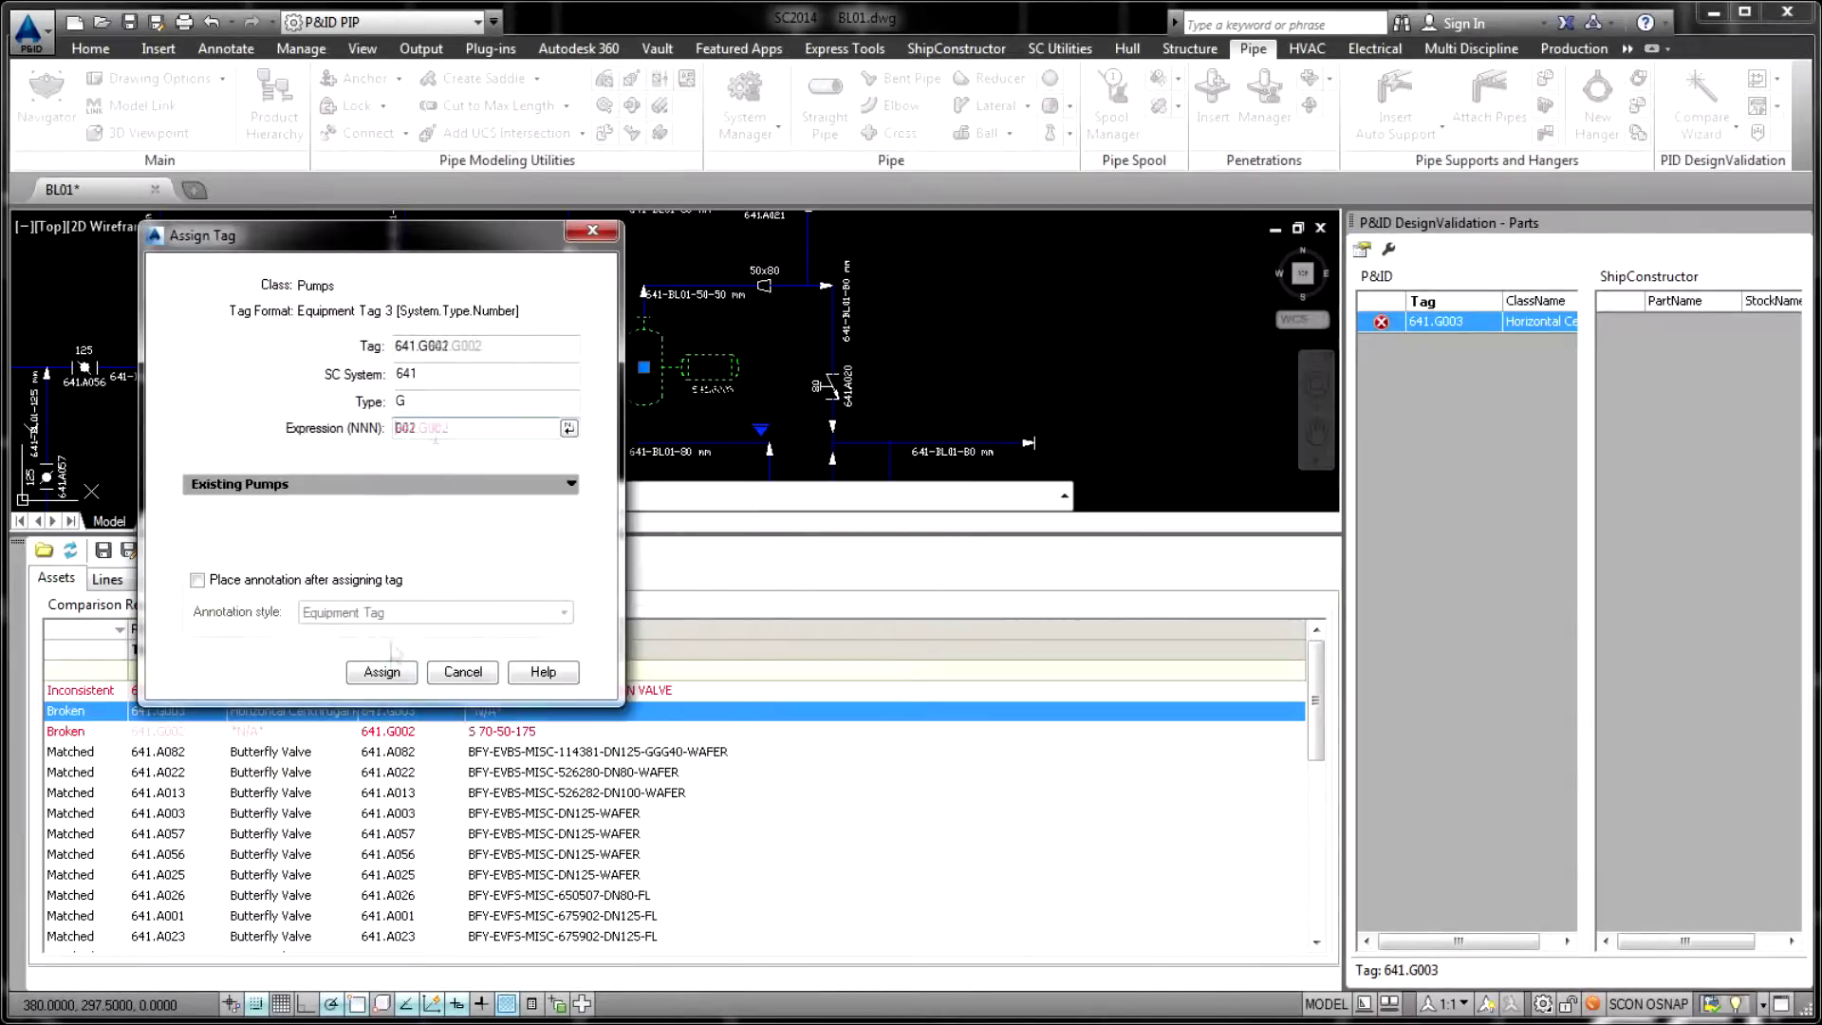
pyautogui.click(386, 667)
pyautogui.rightClick(102, 711)
pyautogui.click(152, 753)
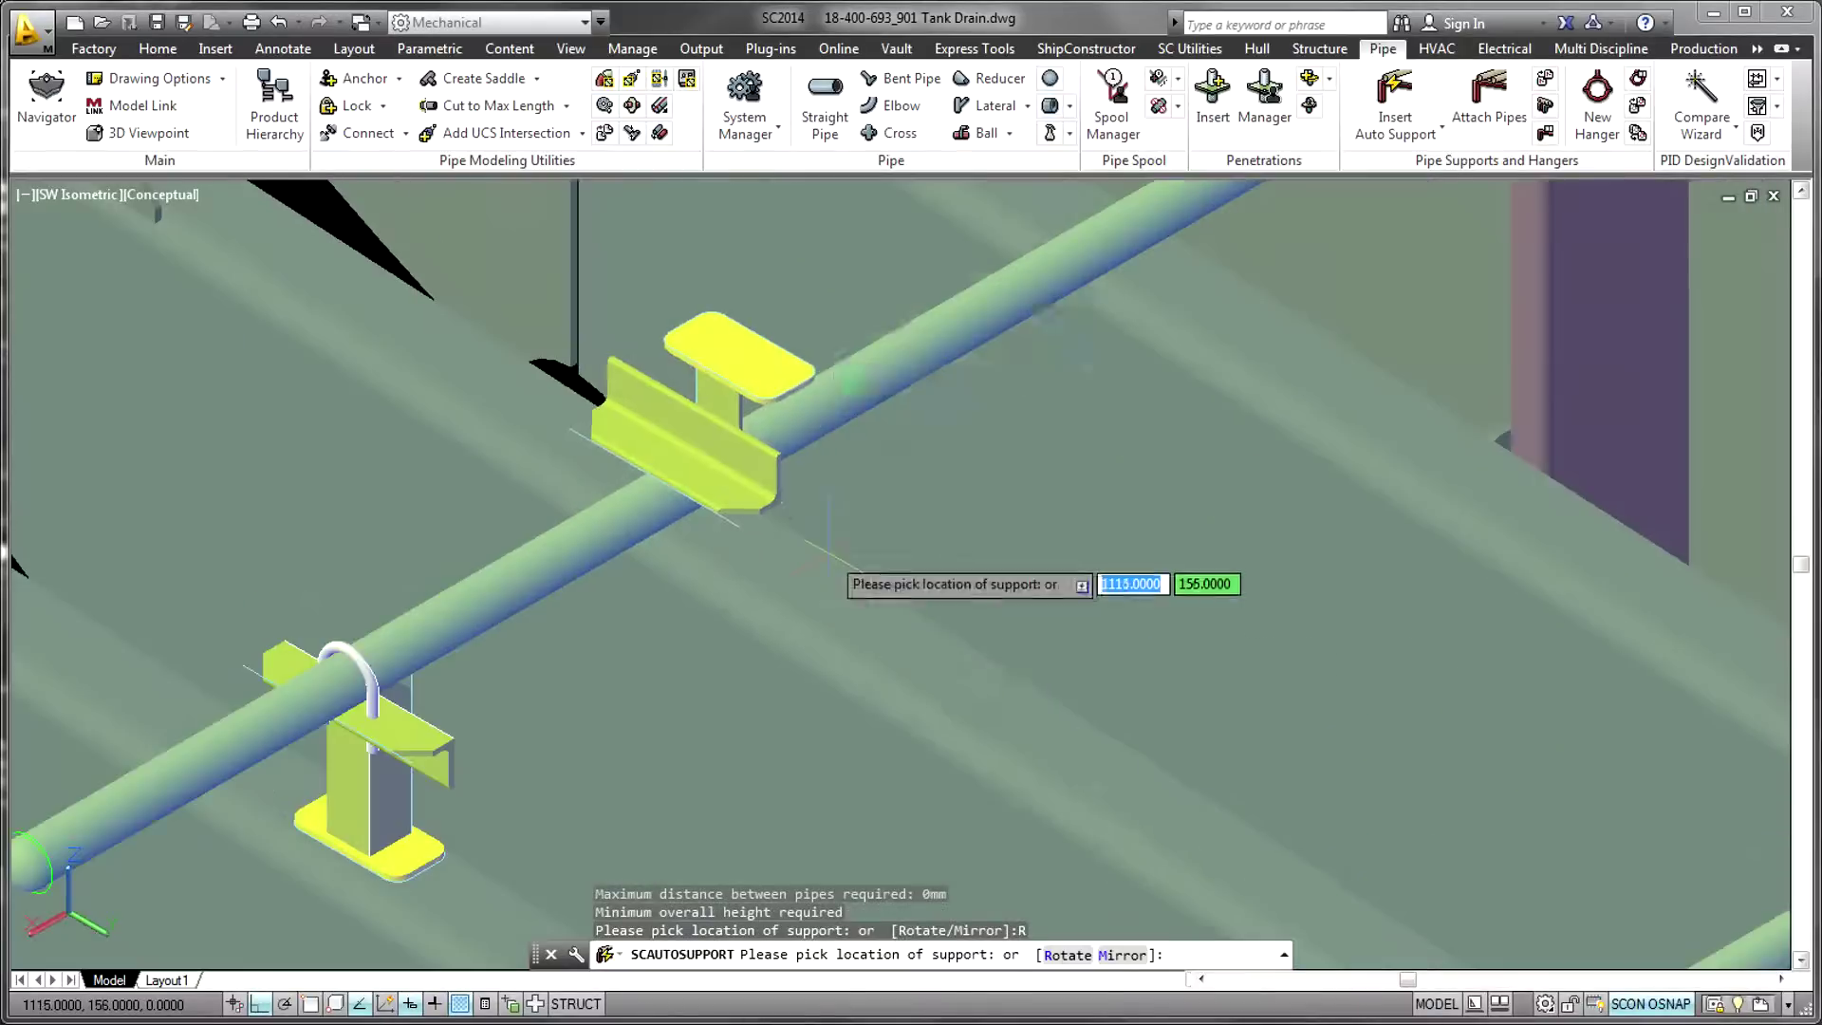
# Step: Place the rotated automatic support along the drain pipe using a Nearest snap and set its orientation
pyautogui.keyDown('shift'); pyautogui.rightClick(834, 567); pyautogui.keyUp('shift')
pyautogui.click(875, 798)
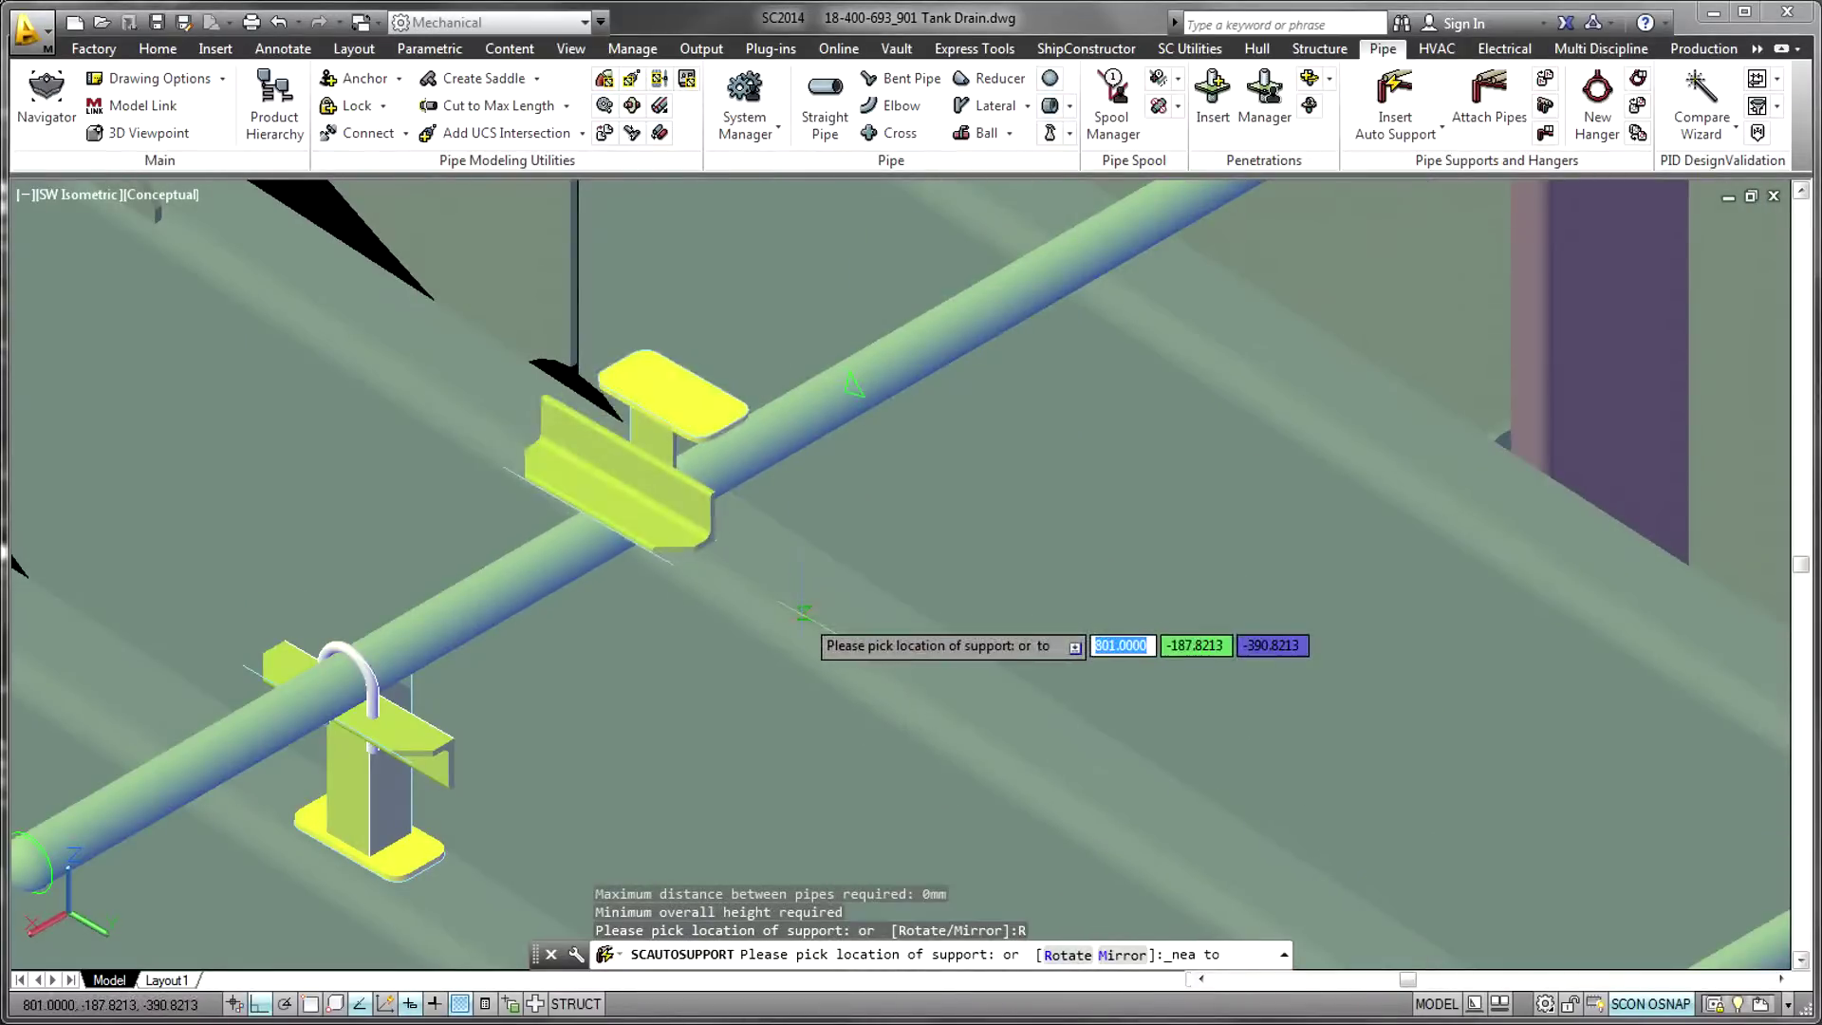
pyautogui.click(935, 359)
pyautogui.click(964, 664)
pyautogui.click(975, 721)
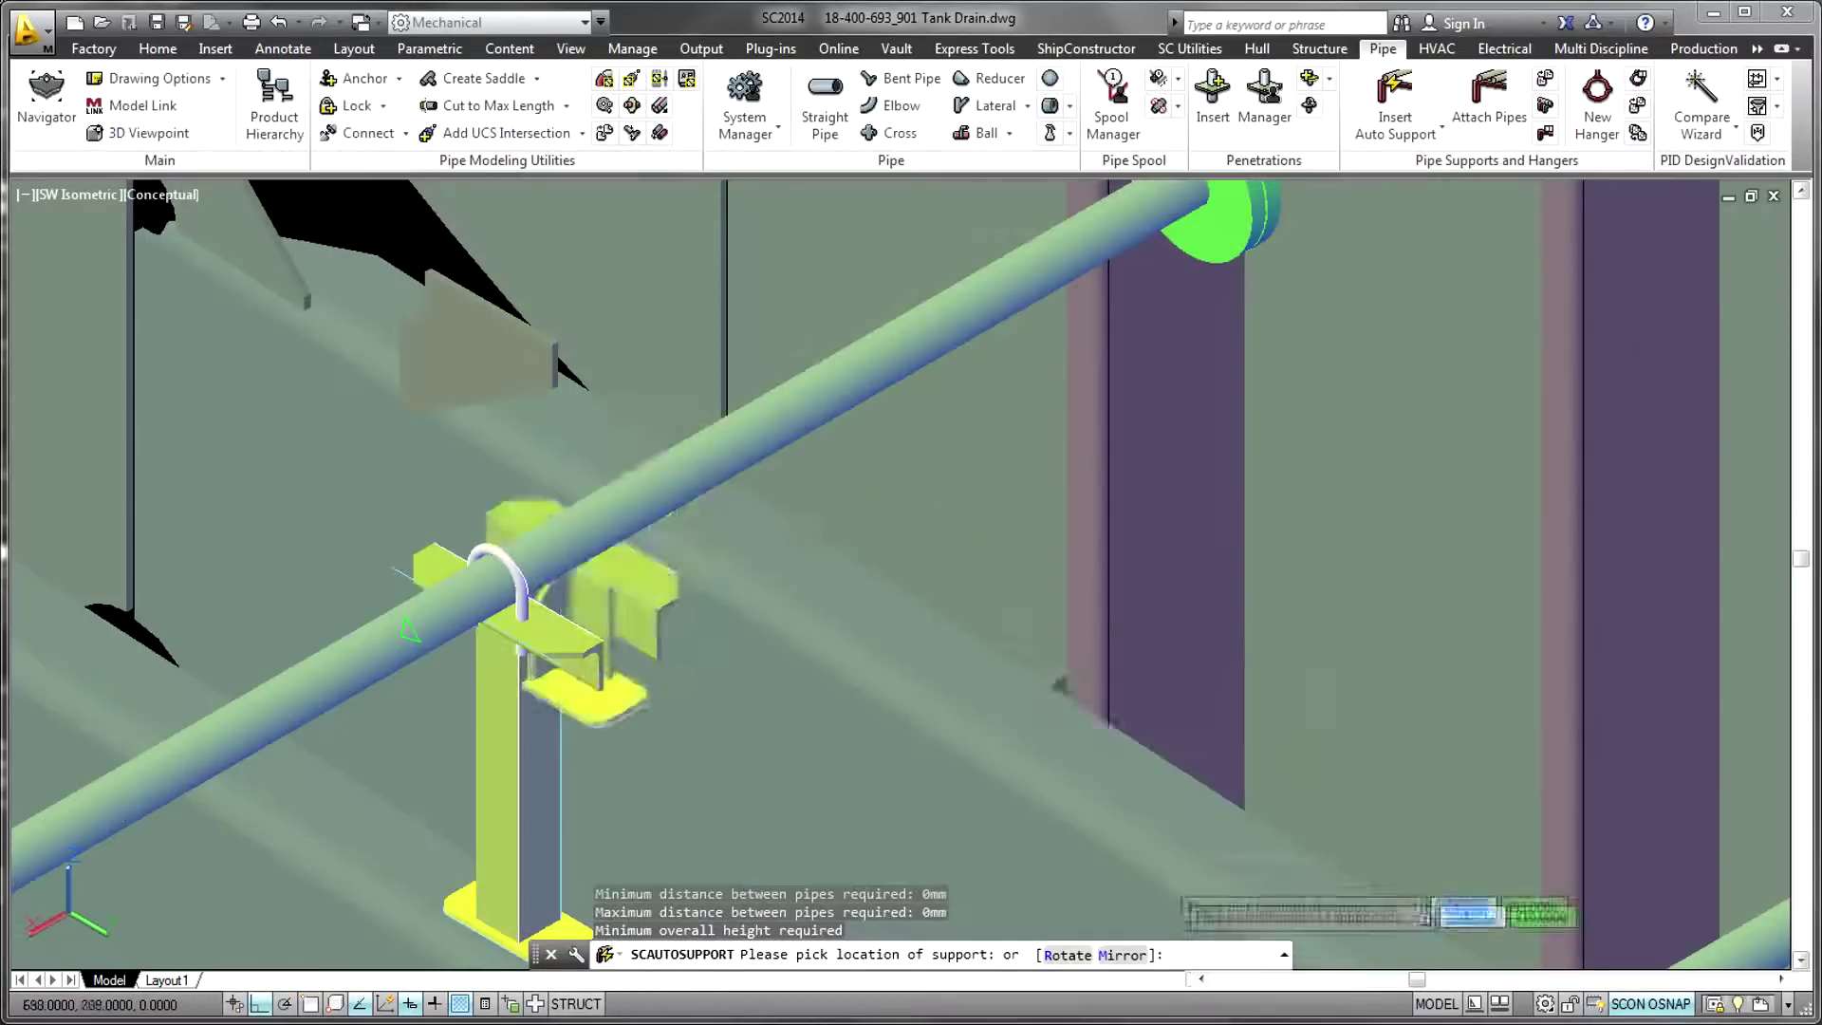
# Step: Rotate another automatic support, place it near the pipe's flanged end with a Nearest snap, and orient it downward at -90
pyautogui.rightClick(939, 529)
pyautogui.keyDown('shift'); pyautogui.rightClick(978, 626); pyautogui.keyUp('shift')
pyautogui.click(1032, 805)
pyautogui.click(1082, 655)
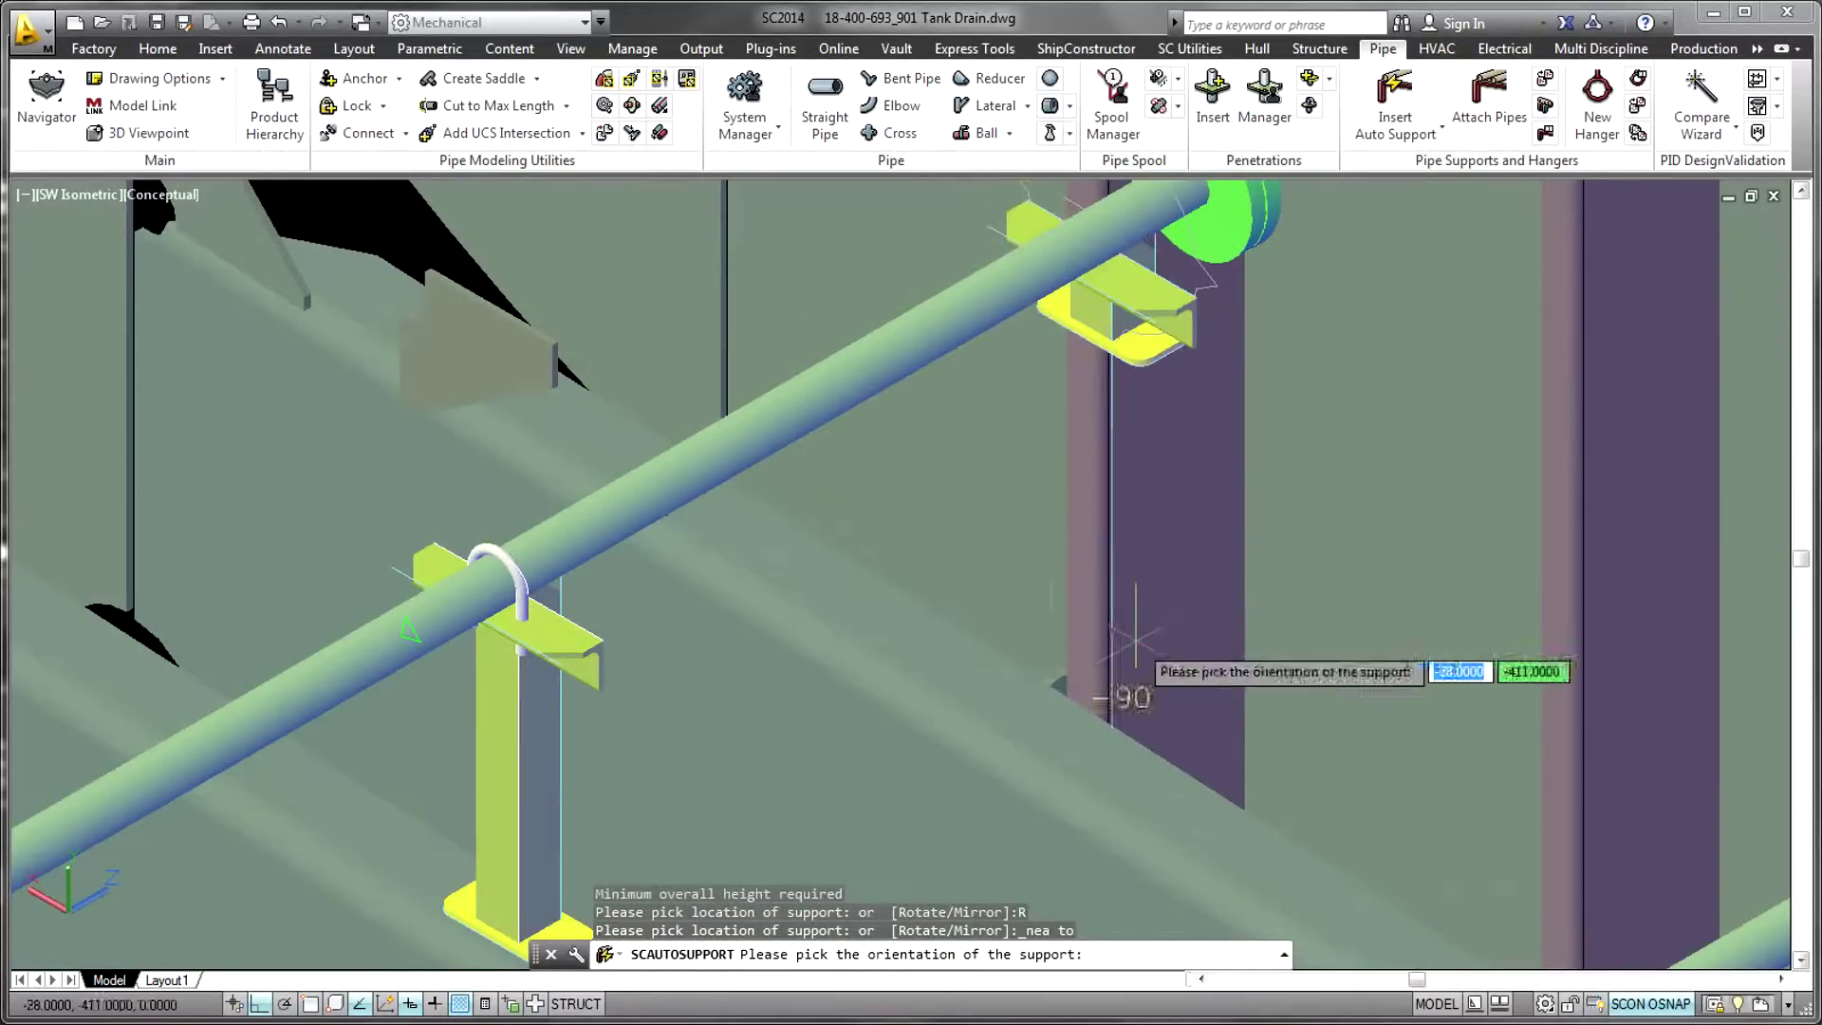
pyautogui.click(1139, 708)
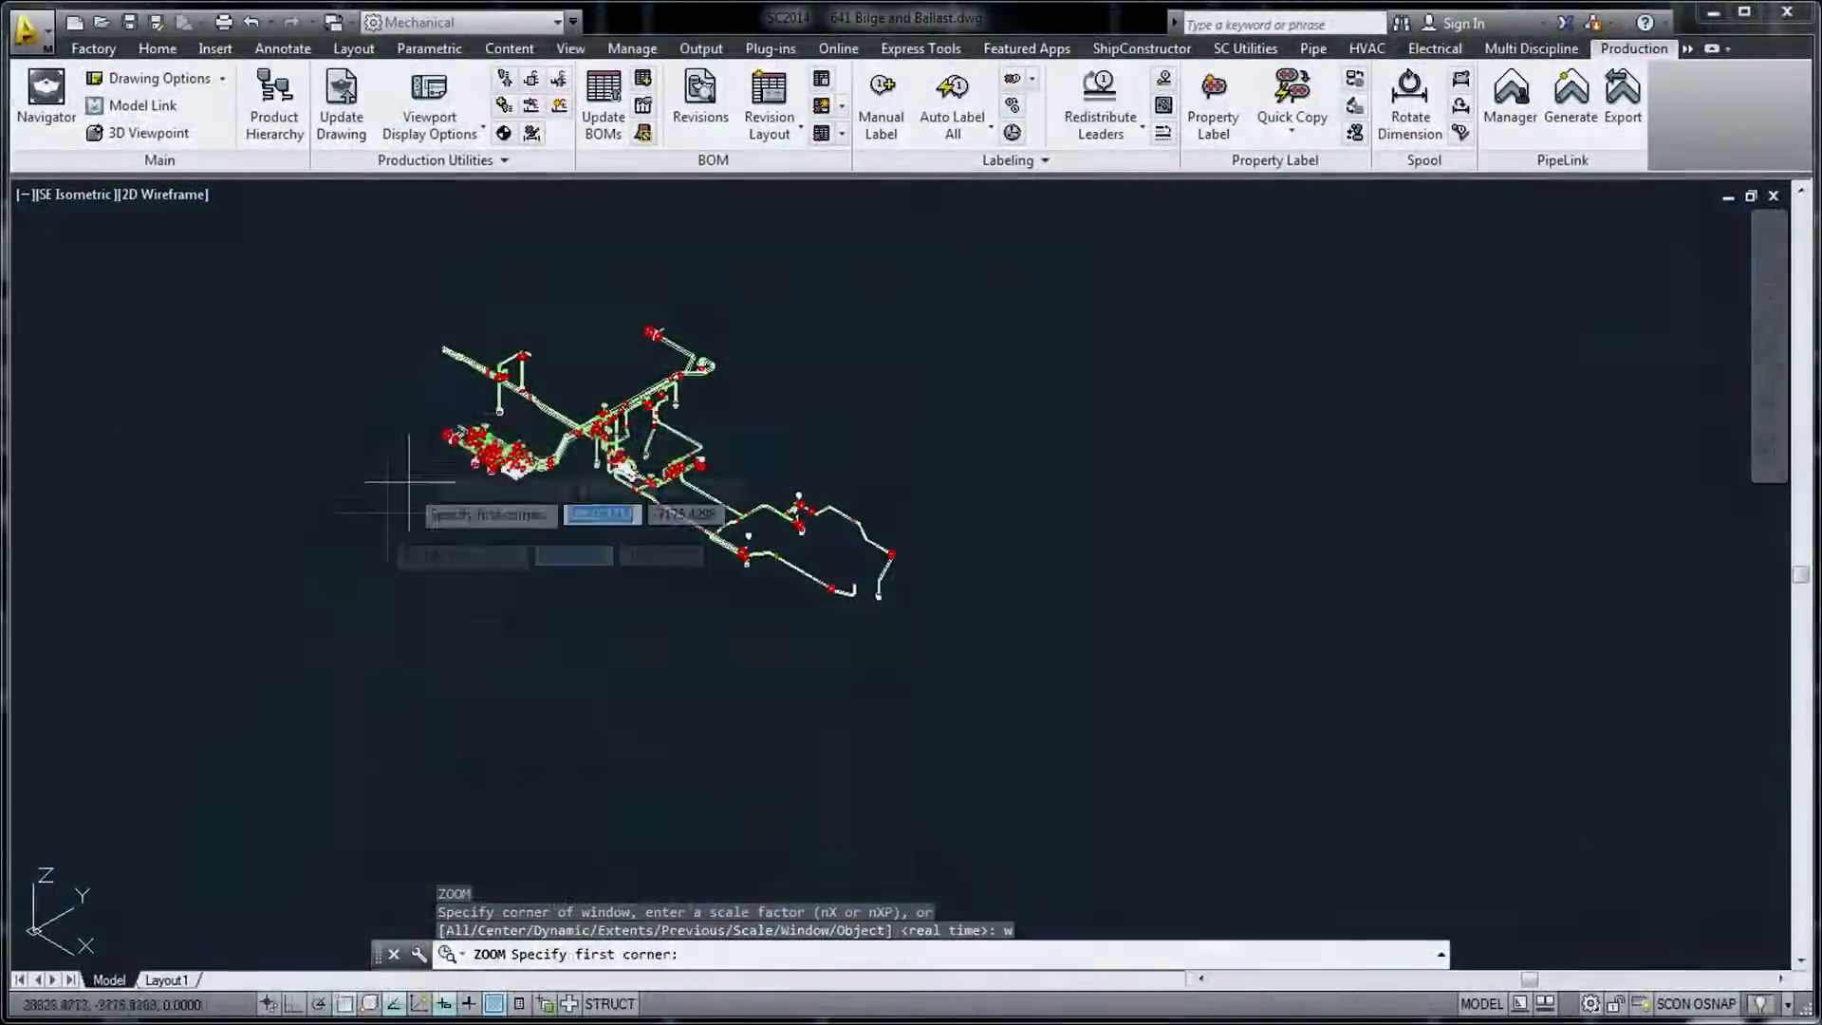
# Step: Generate PipeLink data for the bilge and ballast piping with breaks at branch changes and a file for each break
pyautogui.click(409, 481)
pyautogui.click(760, 588)
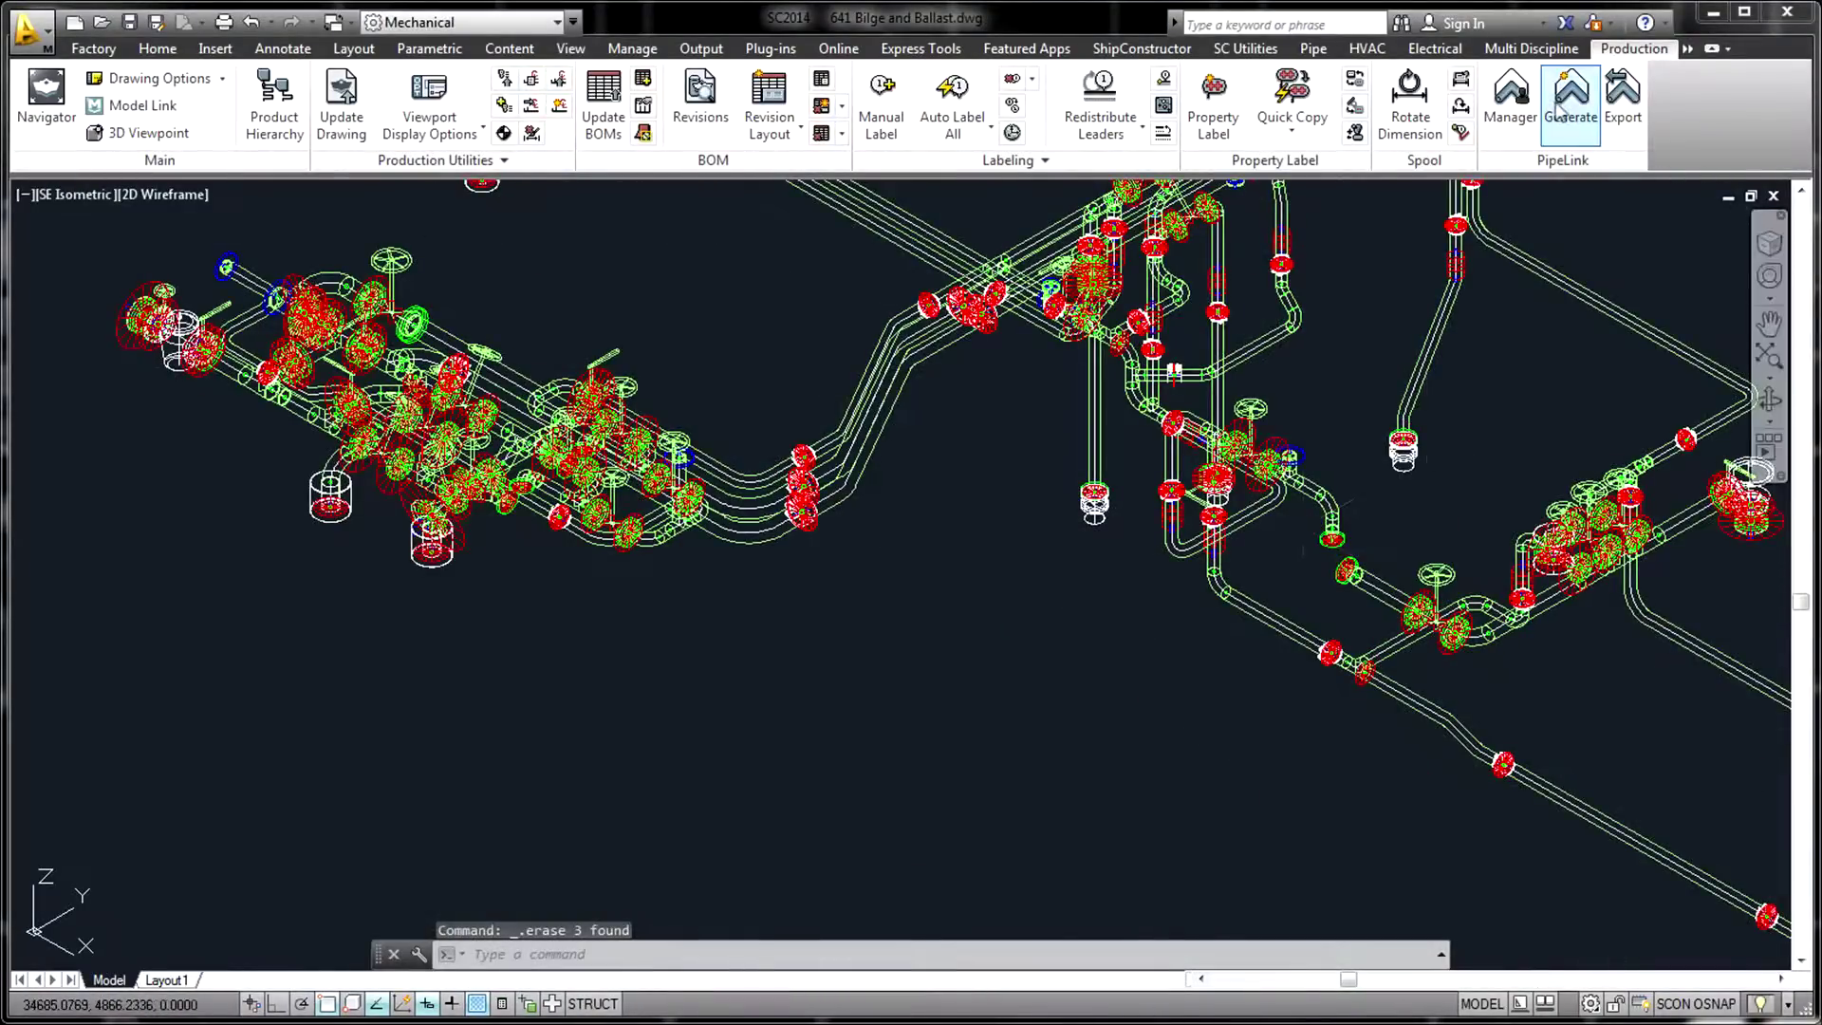
pyautogui.click(1566, 104)
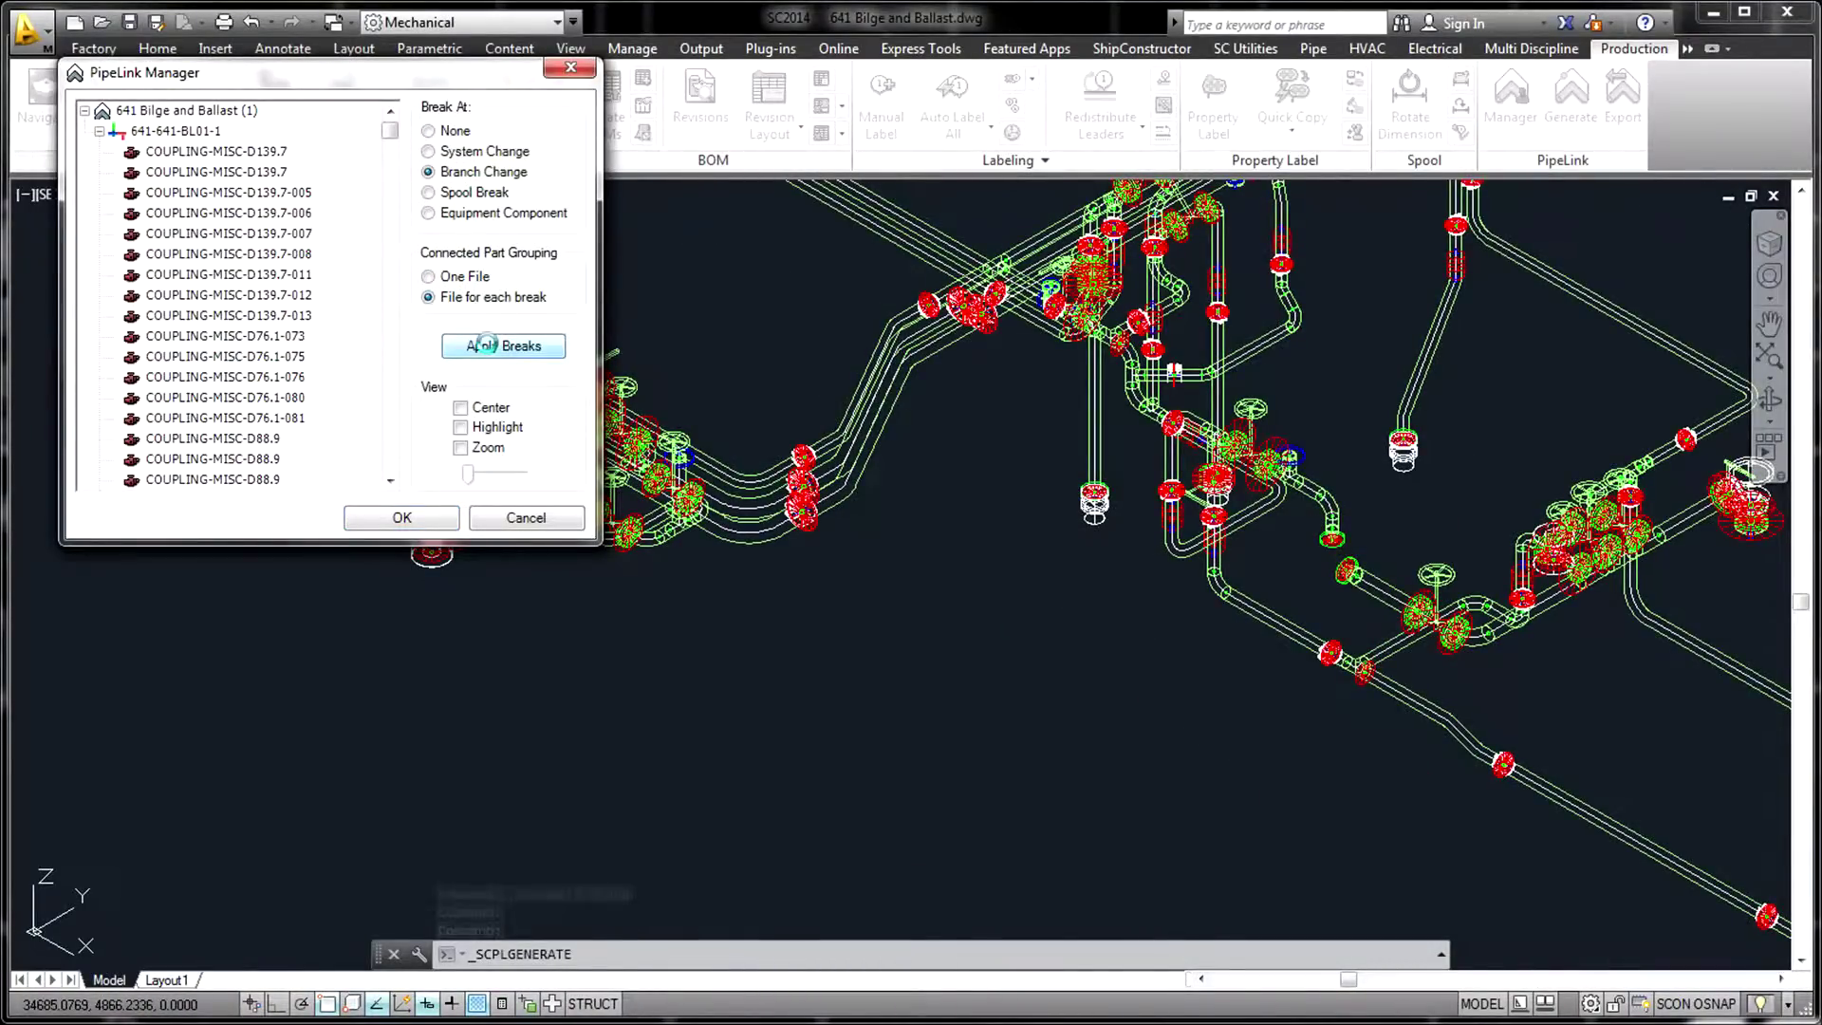
pyautogui.click(485, 343)
pyautogui.click(422, 520)
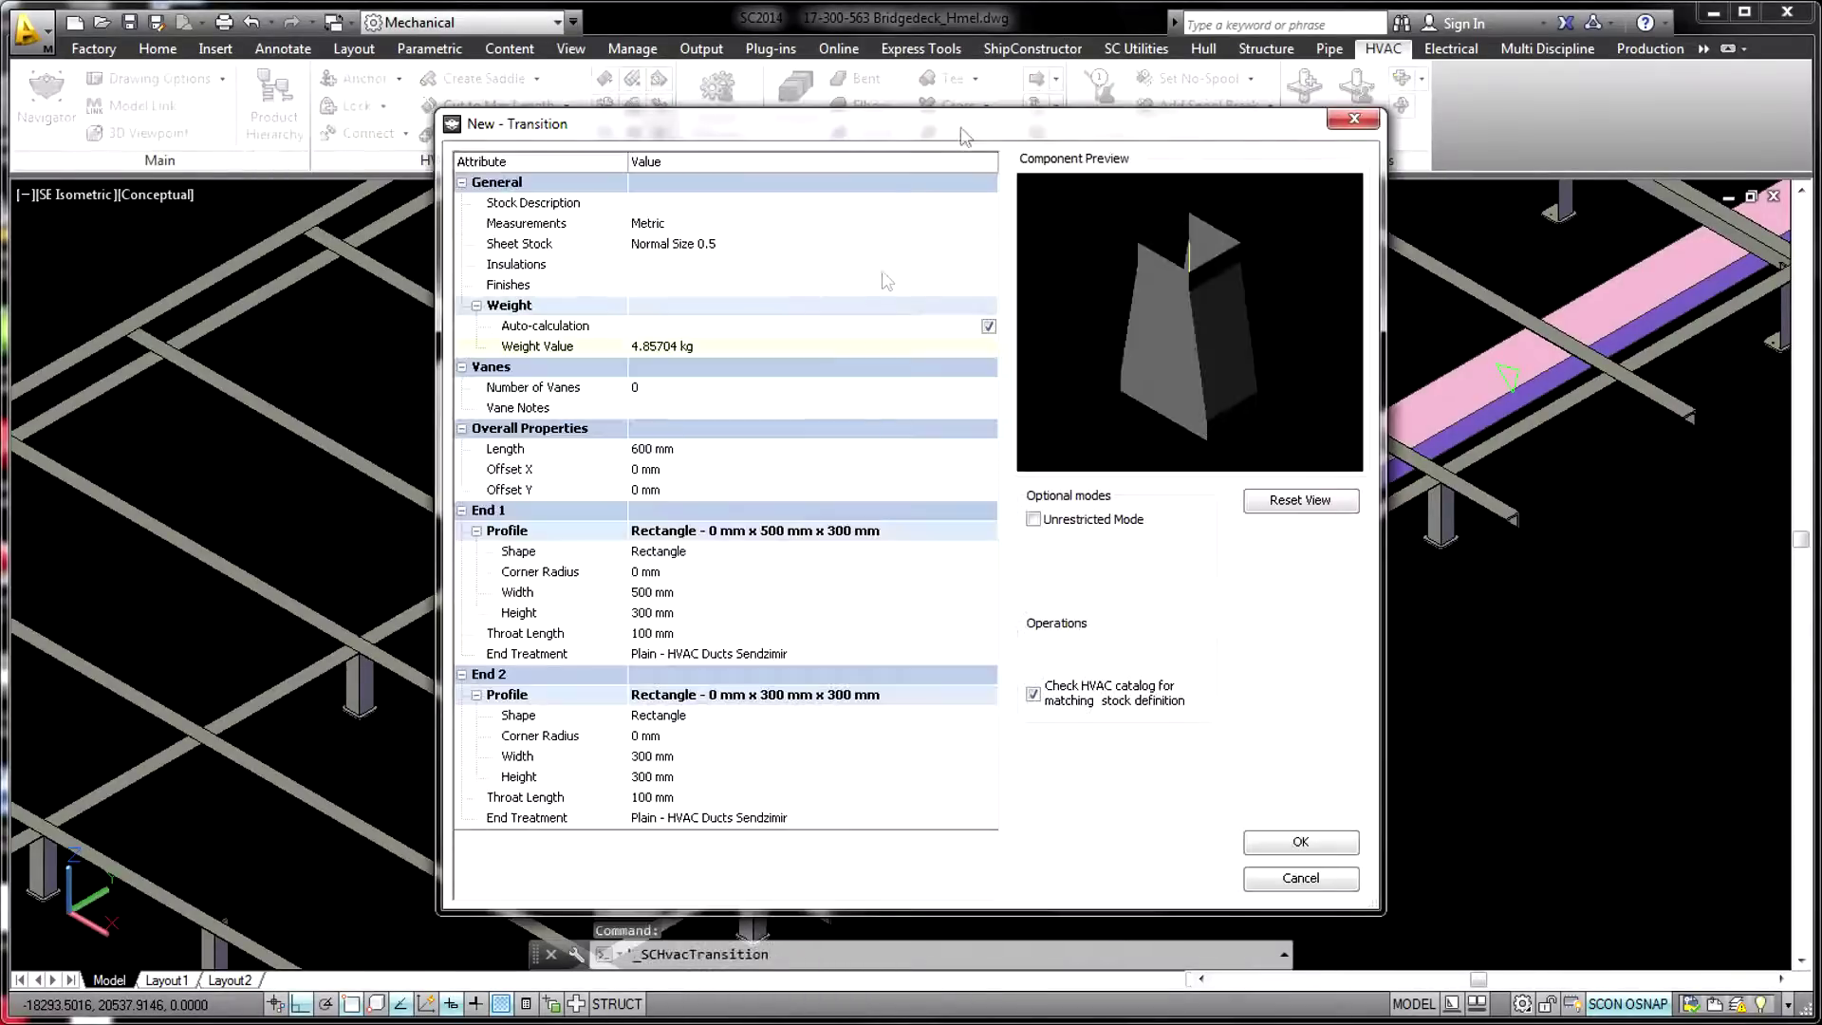
# Step: Match the new HVAC transition's profile to the round elbow's open end and begin a straight duct
pyautogui.click(984, 694)
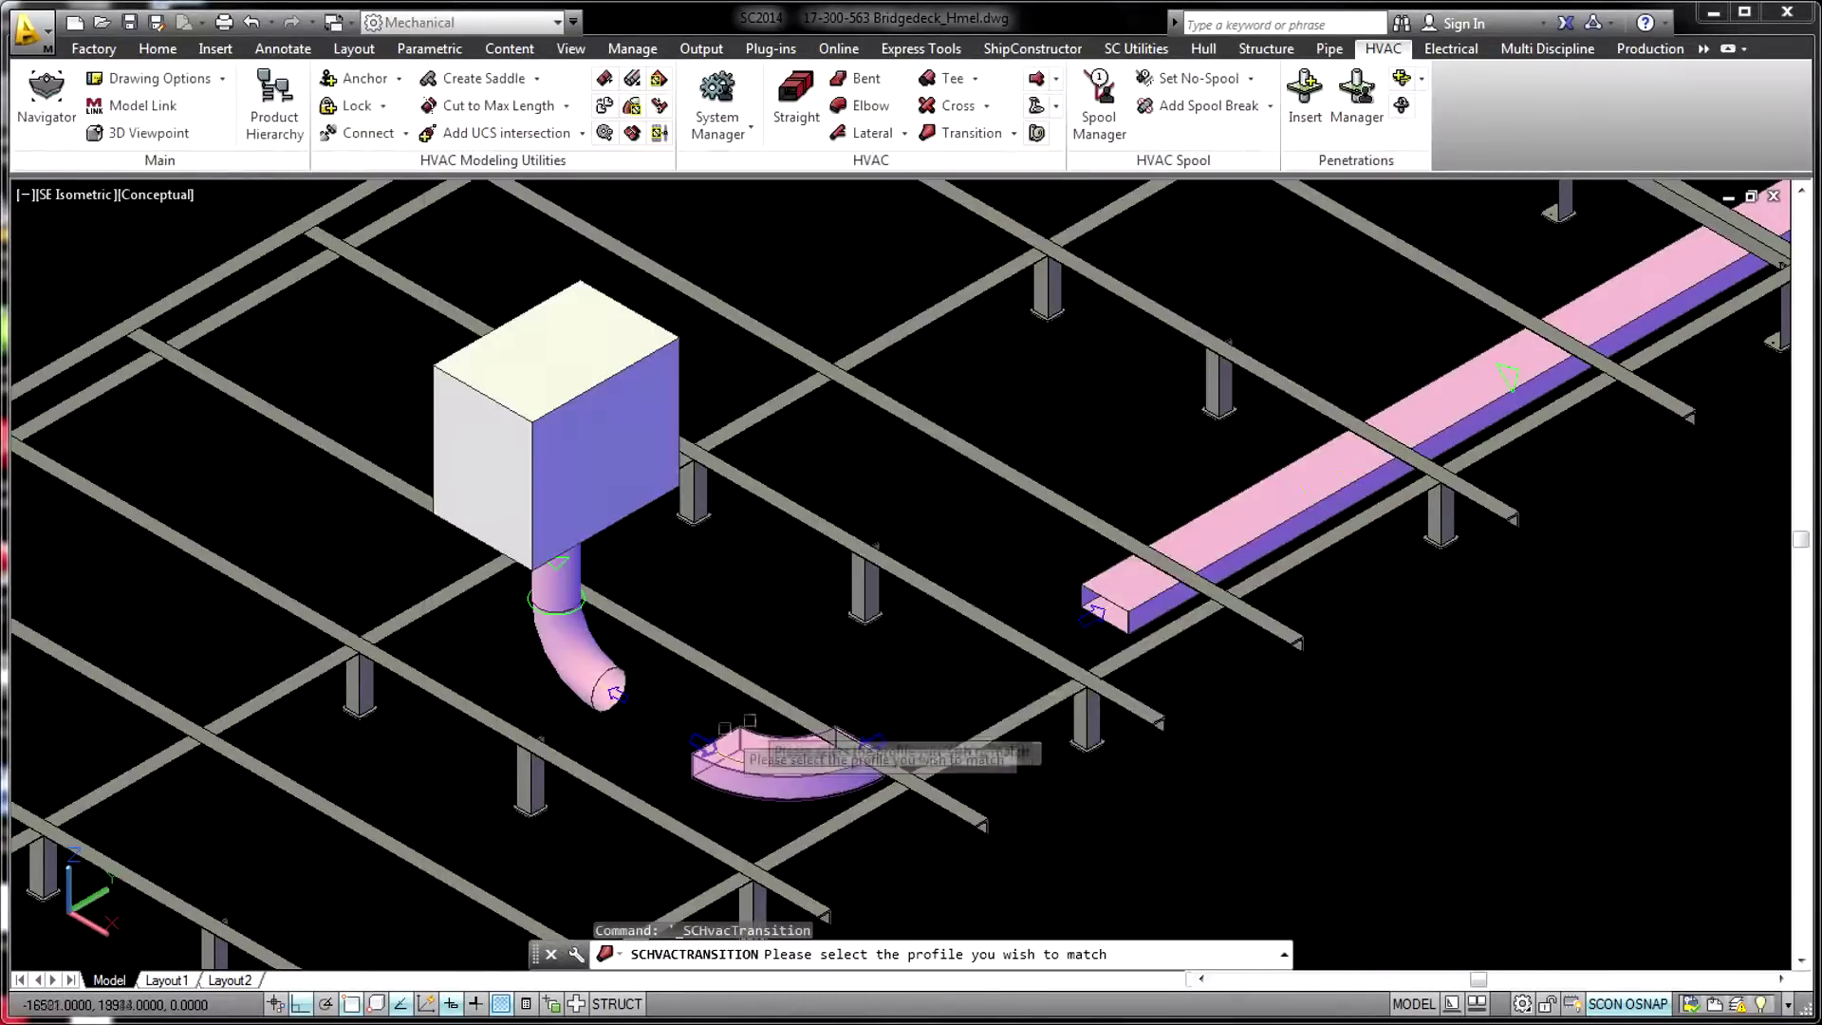
pyautogui.click(607, 679)
pyautogui.click(670, 453)
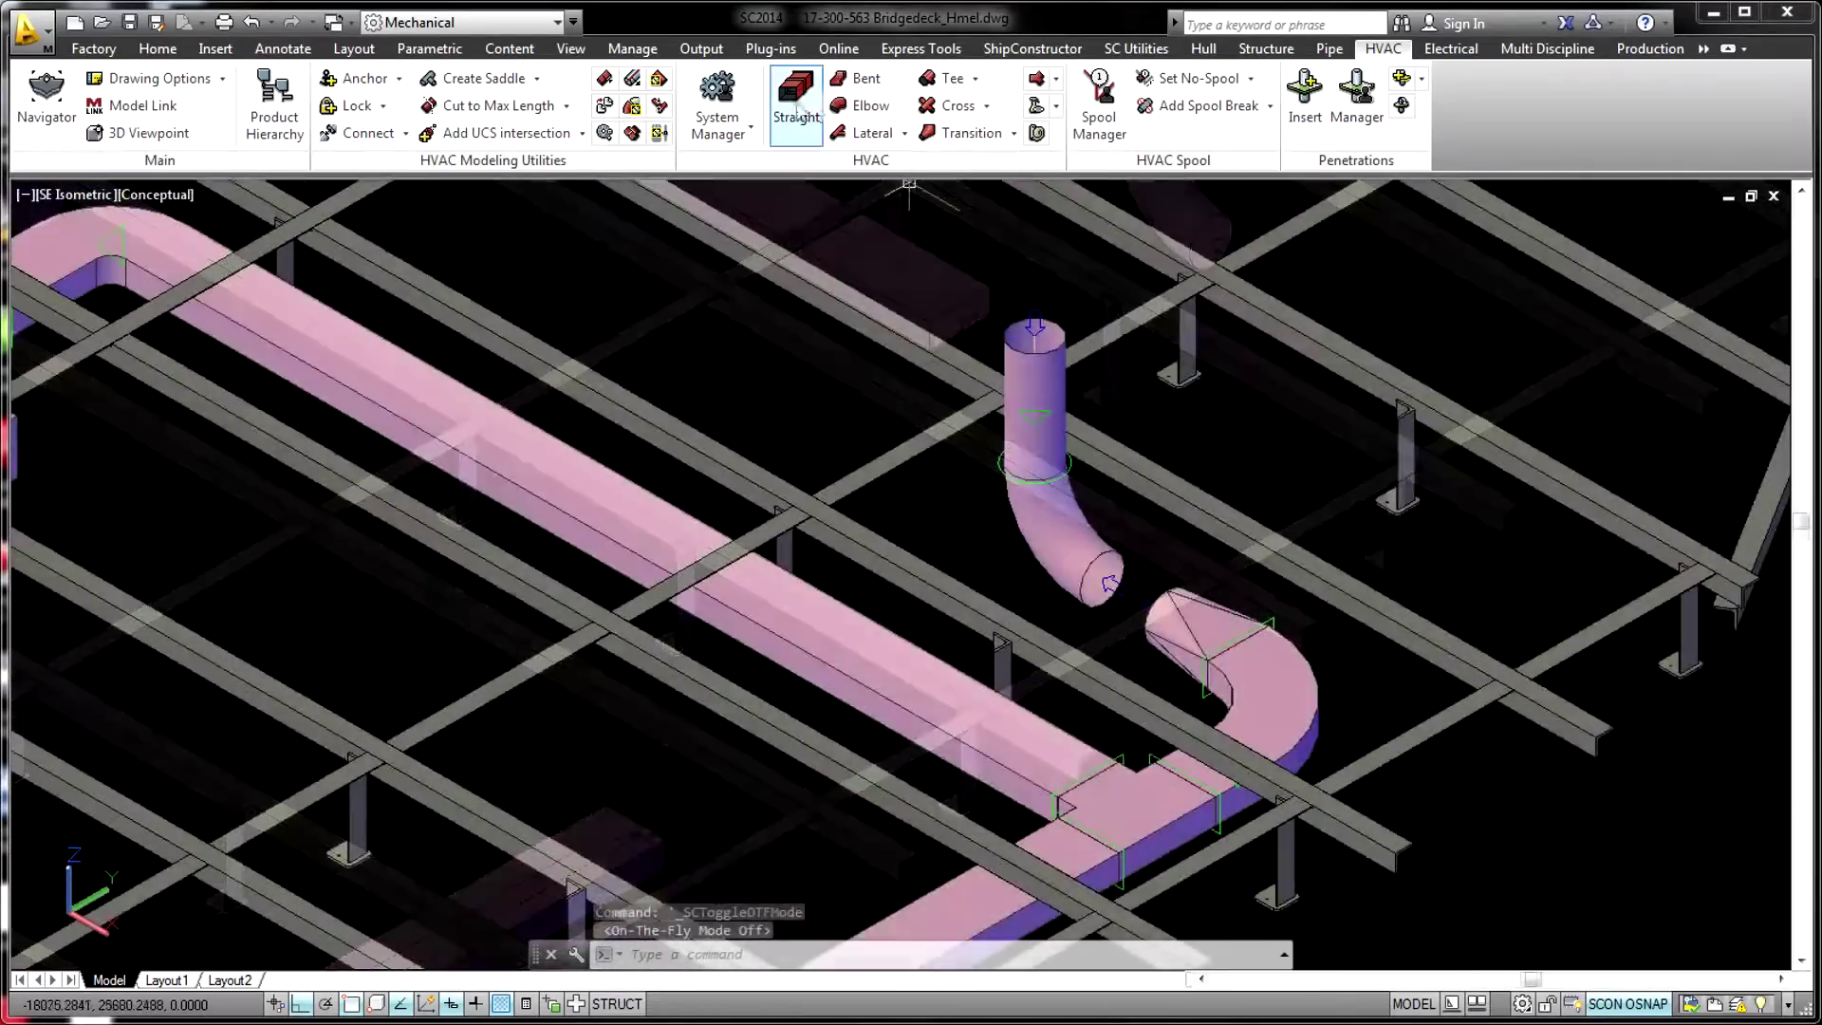
pyautogui.rightClick(945, 292)
pyautogui.click(1016, 385)
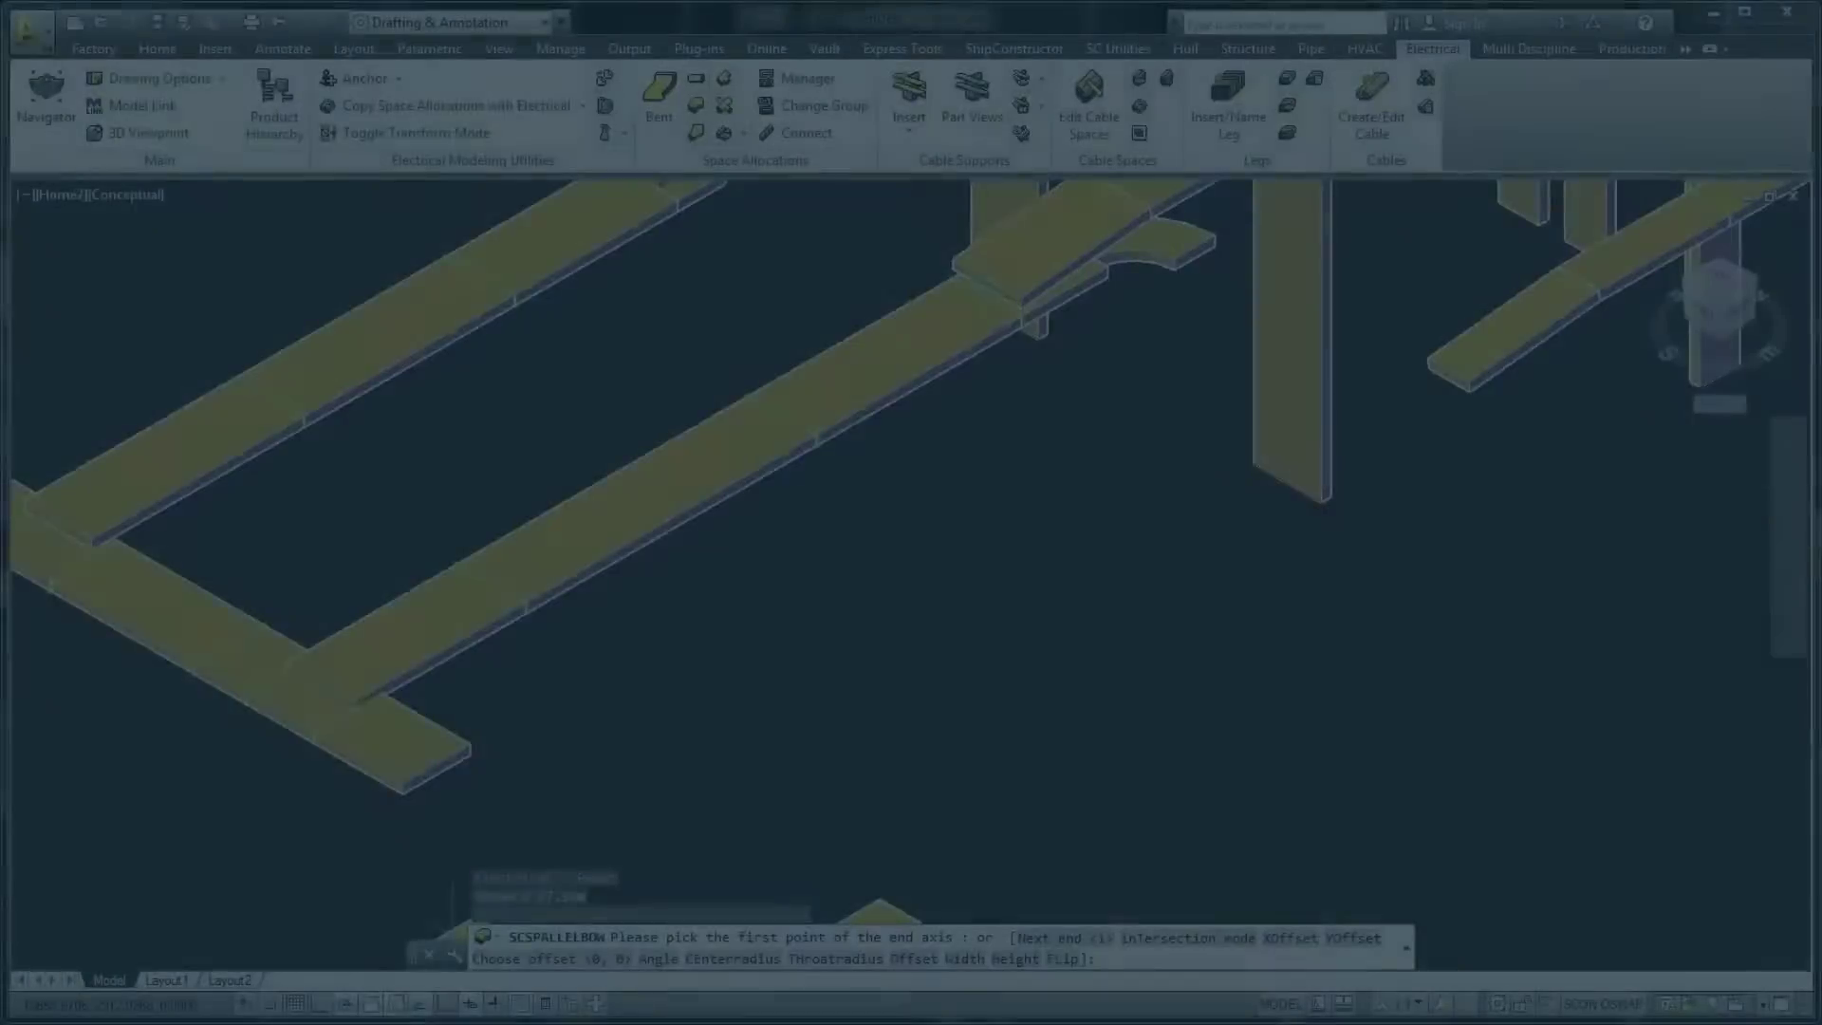
# Step: Place a 300 mm x 67.9 mm elbow space allocation offset from the existing curved end and start a straight allocation from it
pyautogui.keyDown('shift'); pyautogui.rightClick(366, 423); pyautogui.keyUp('shift')
pyautogui.press('Escape')
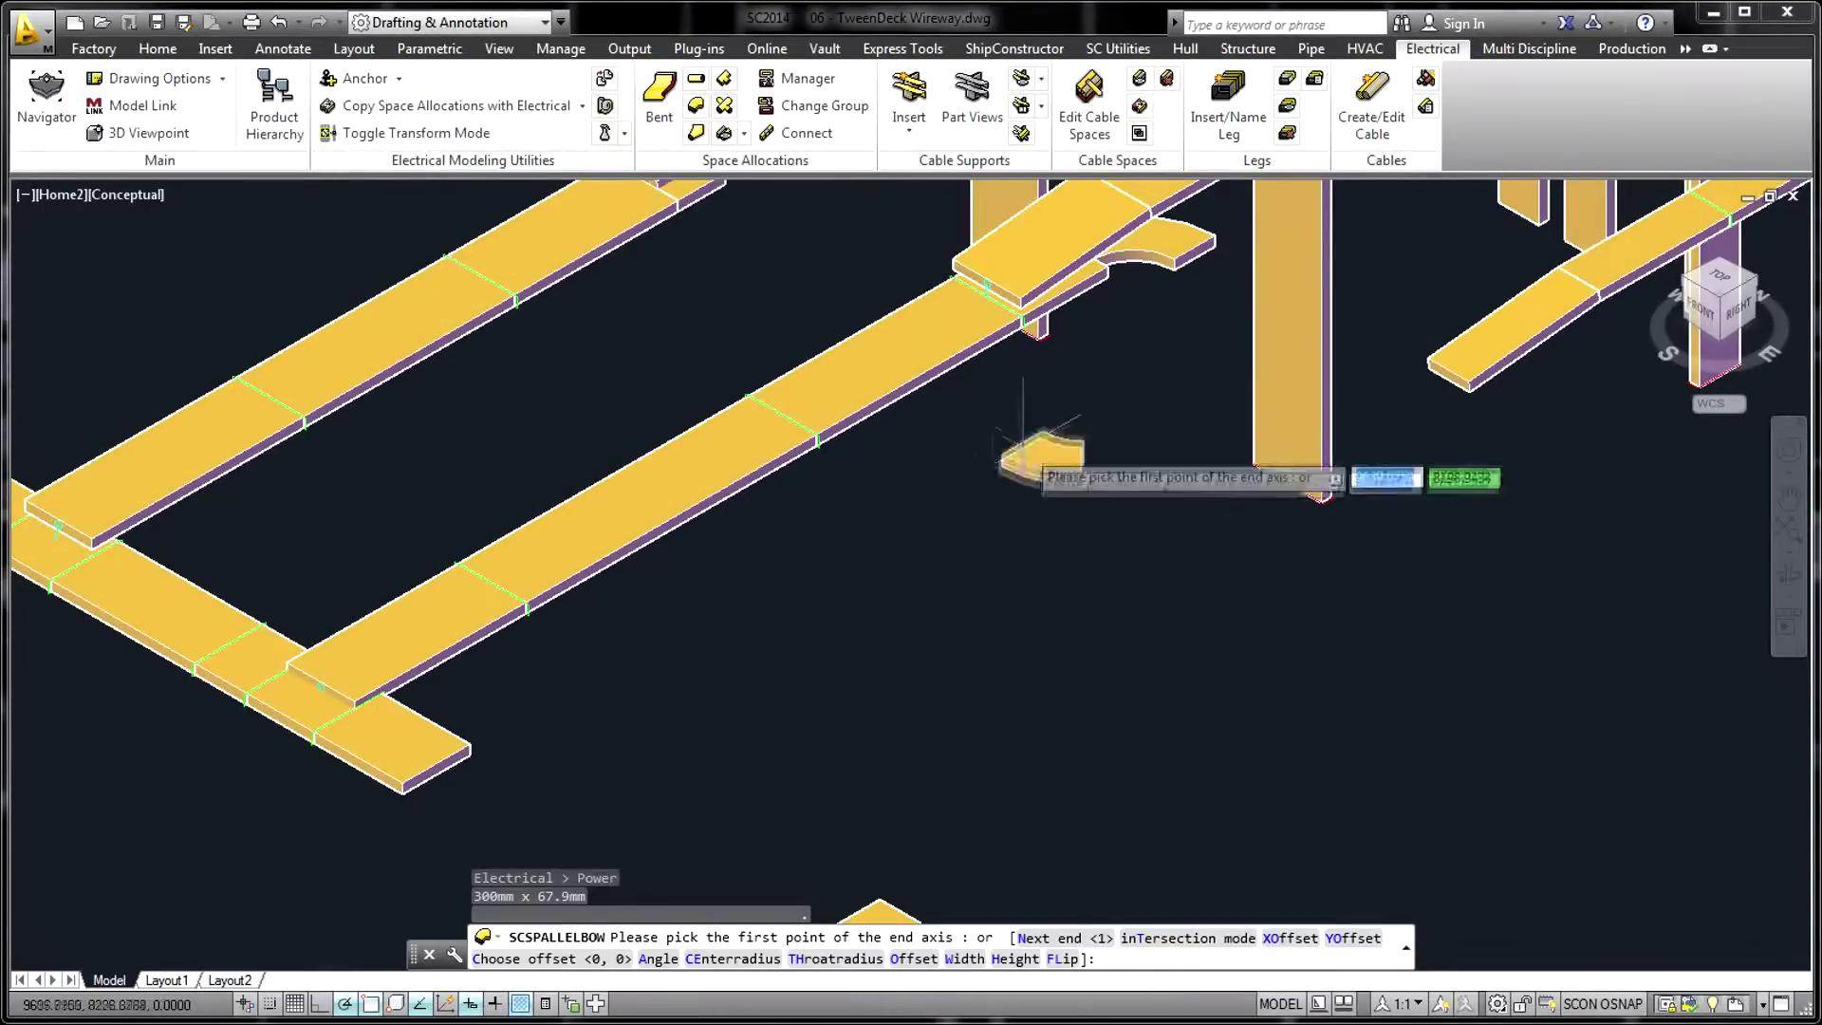
pyautogui.press('Down')
pyautogui.press('Escape')
pyautogui.click(1158, 579)
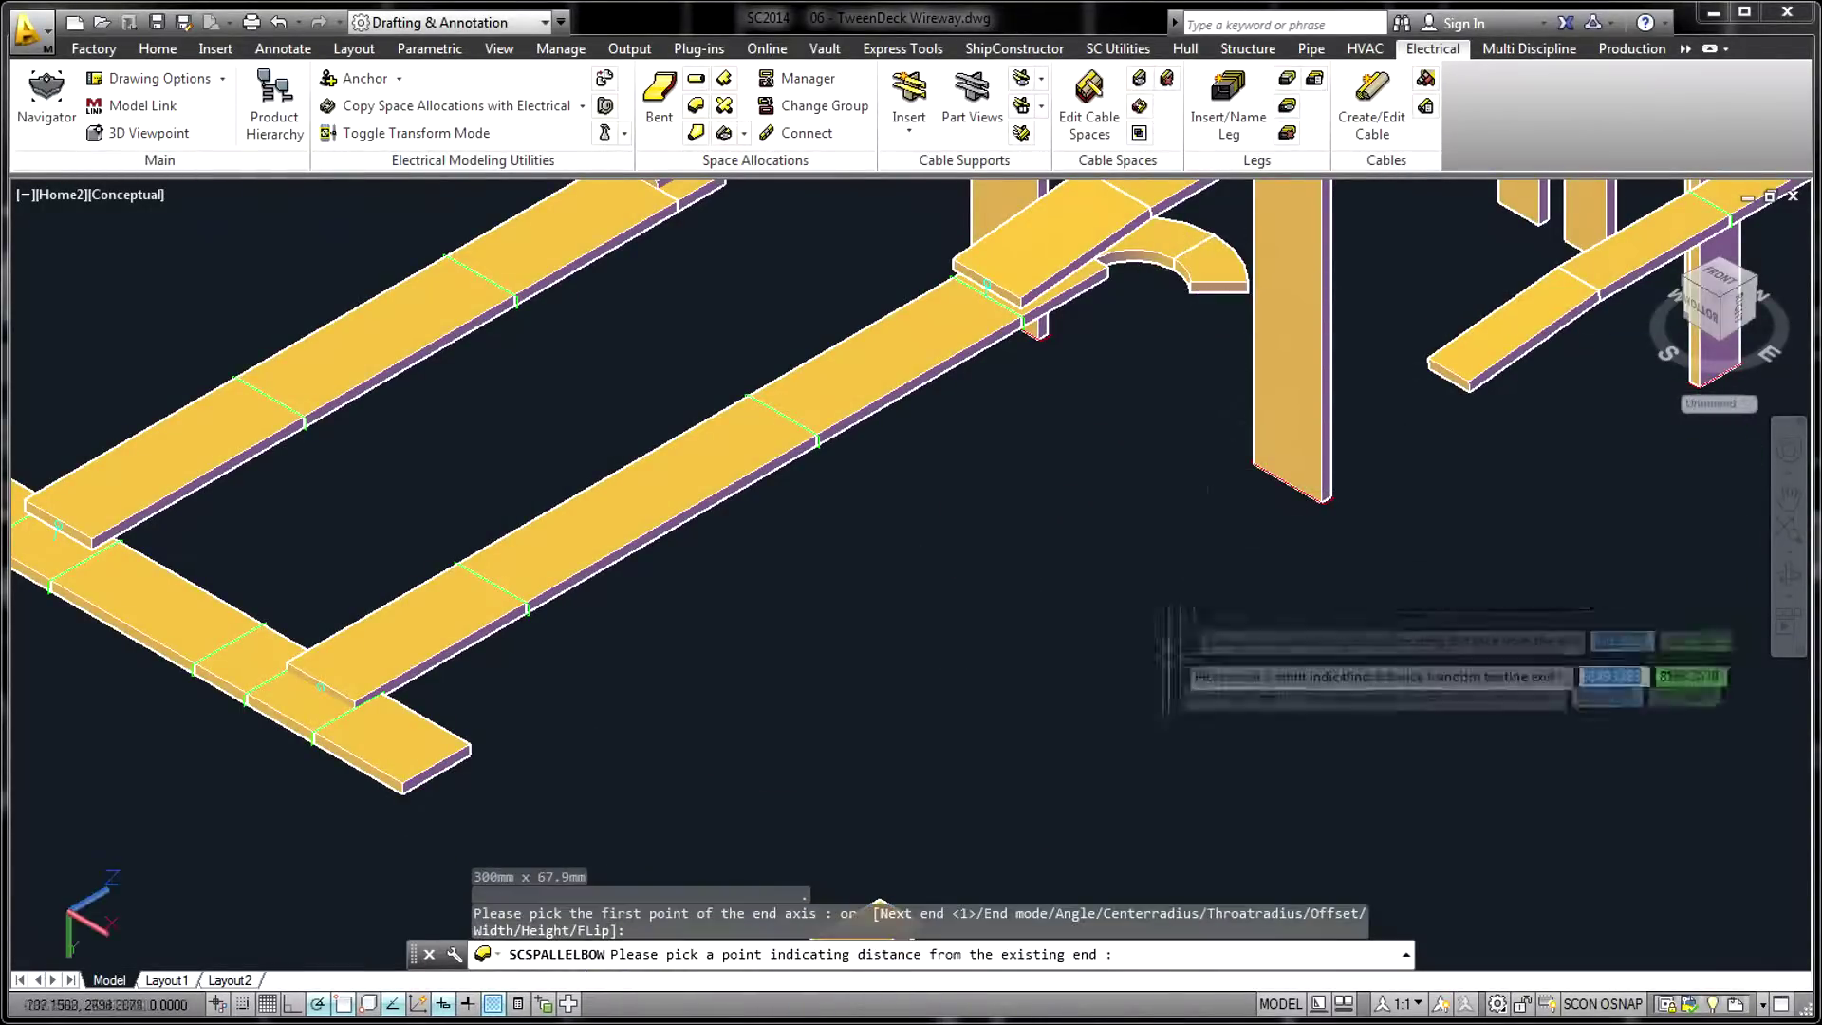
pyautogui.click(1066, 237)
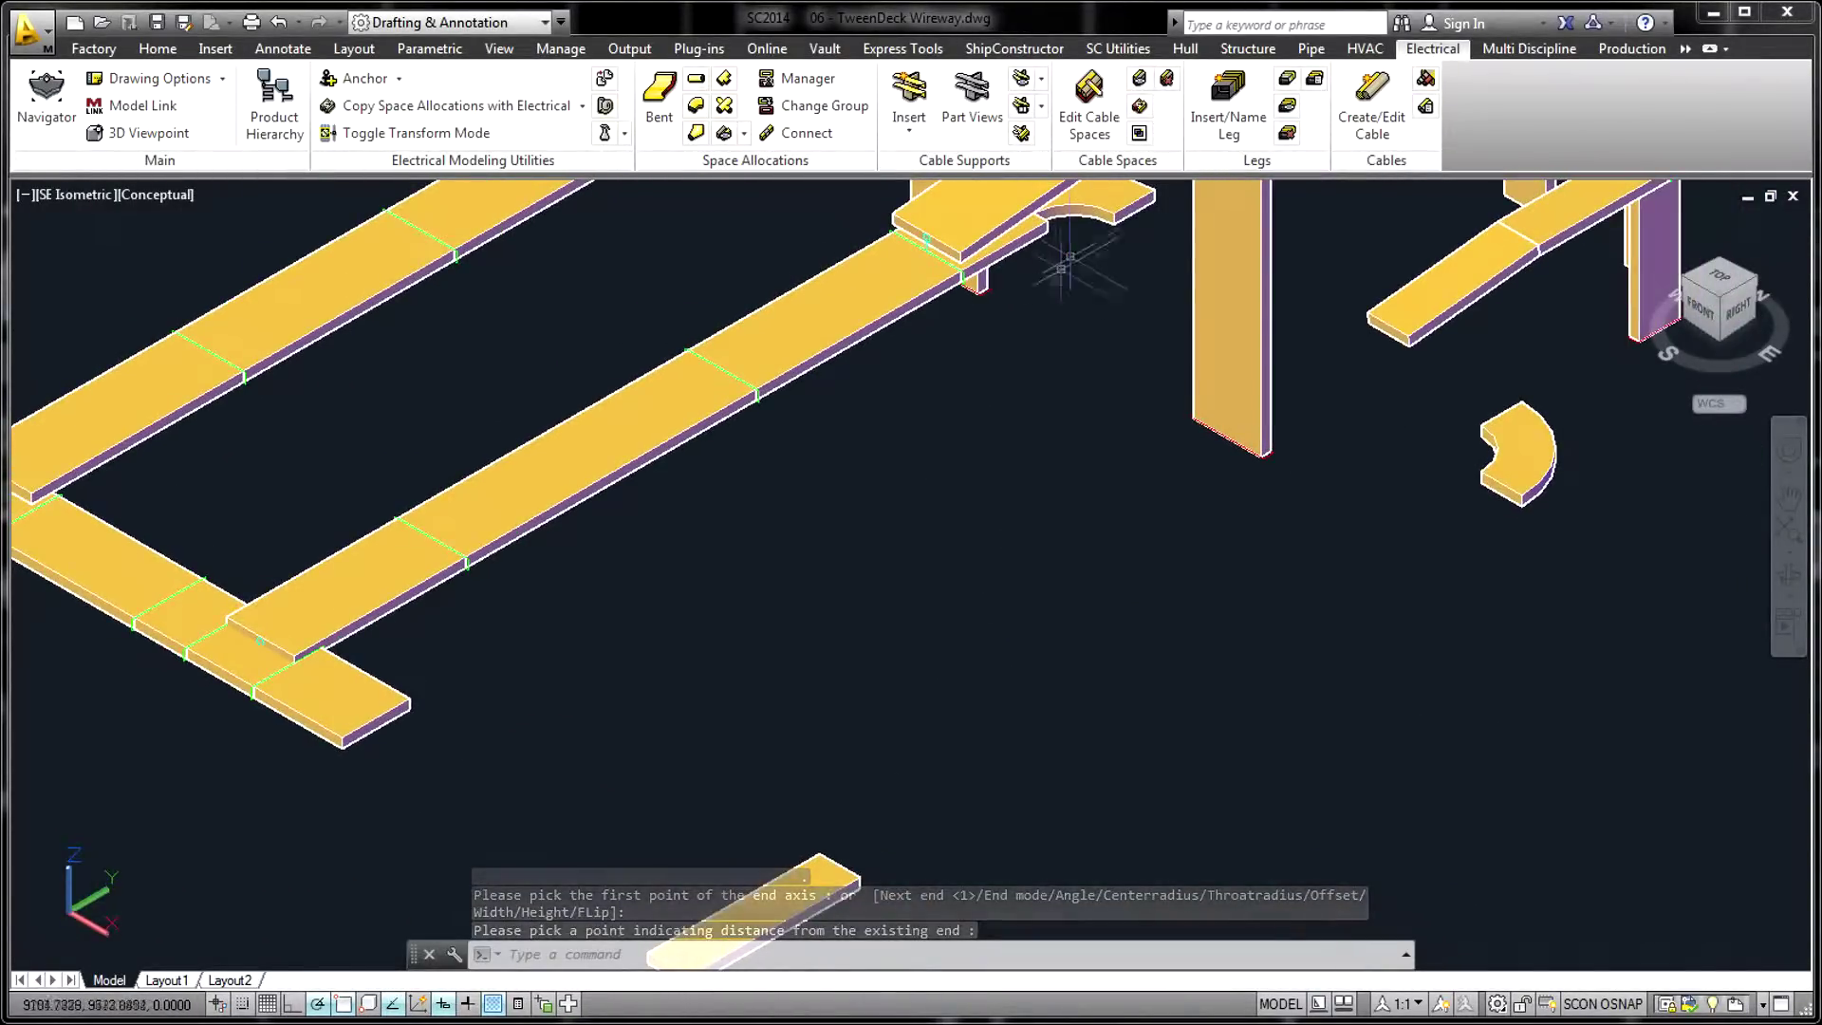
pyautogui.click(696, 78)
pyautogui.click(1495, 432)
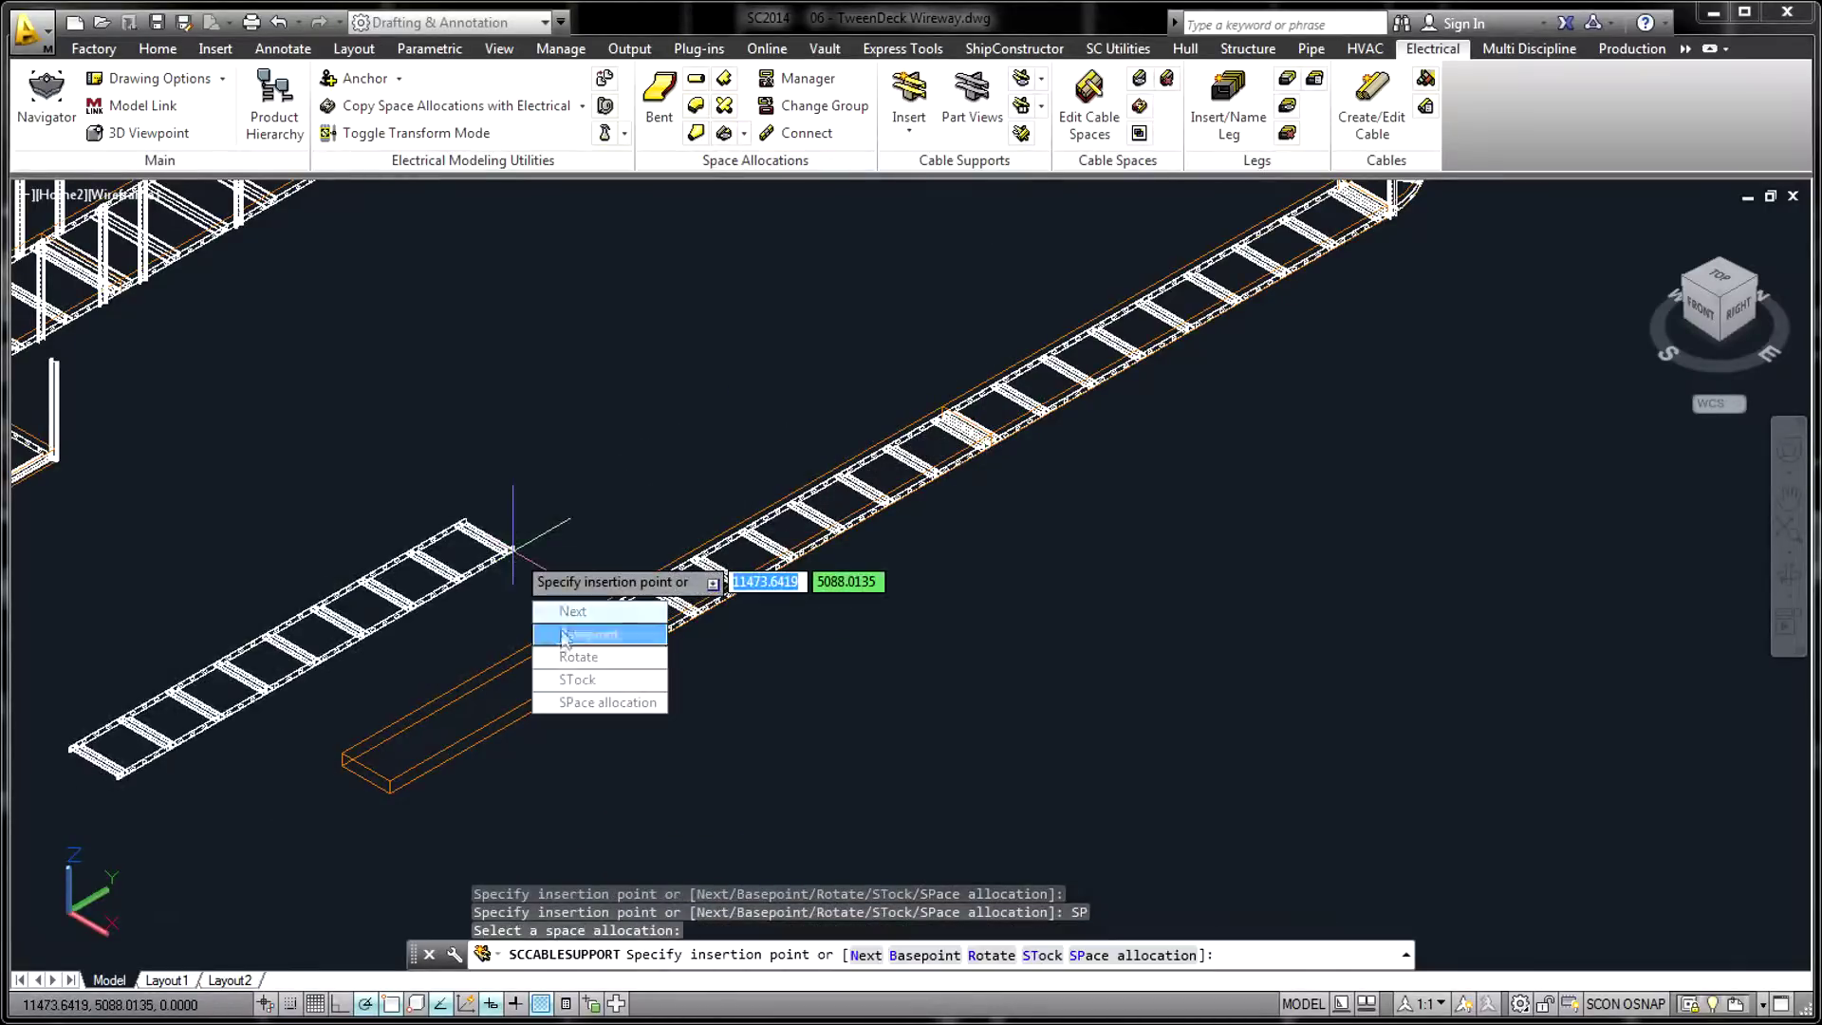
# Step: Set the cable support stock to the CTR3001500 rack with 2 x 97W x 40T cable spaces at 100 mm separation
pyautogui.write('ST')
pyautogui.press('Return')
pyautogui.click(494, 472)
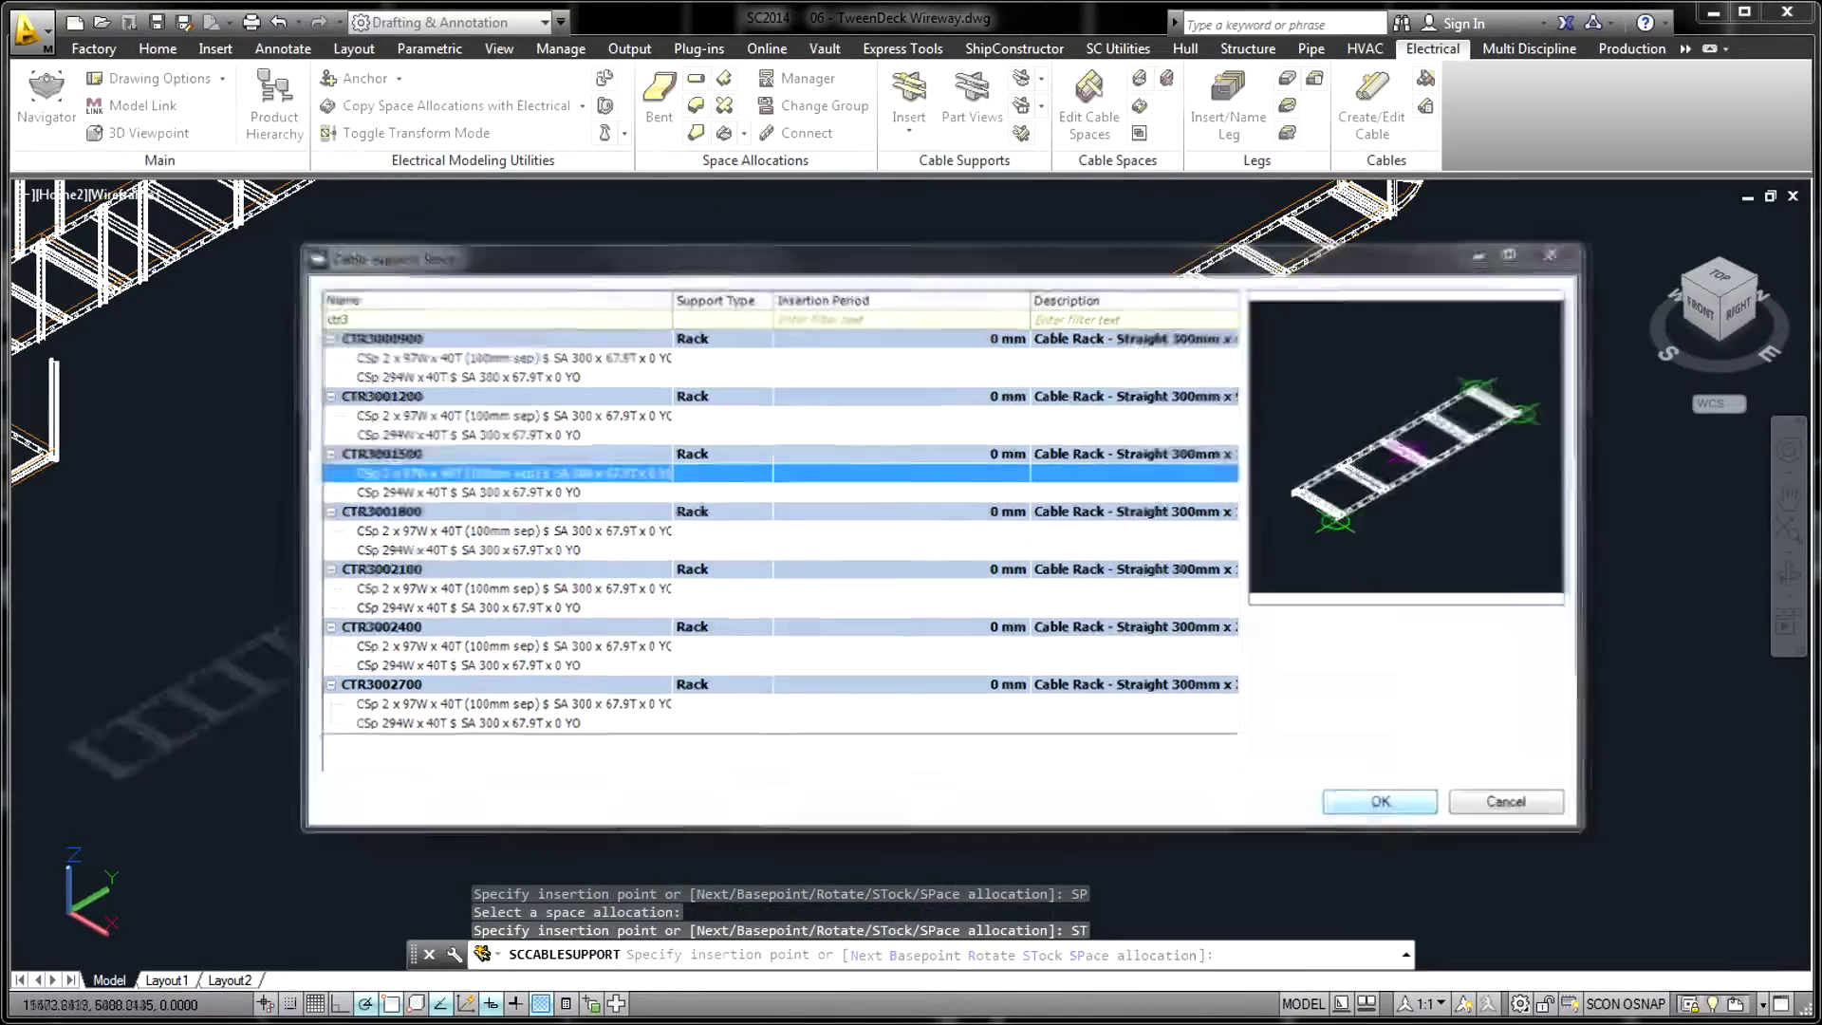
pyautogui.click(1384, 803)
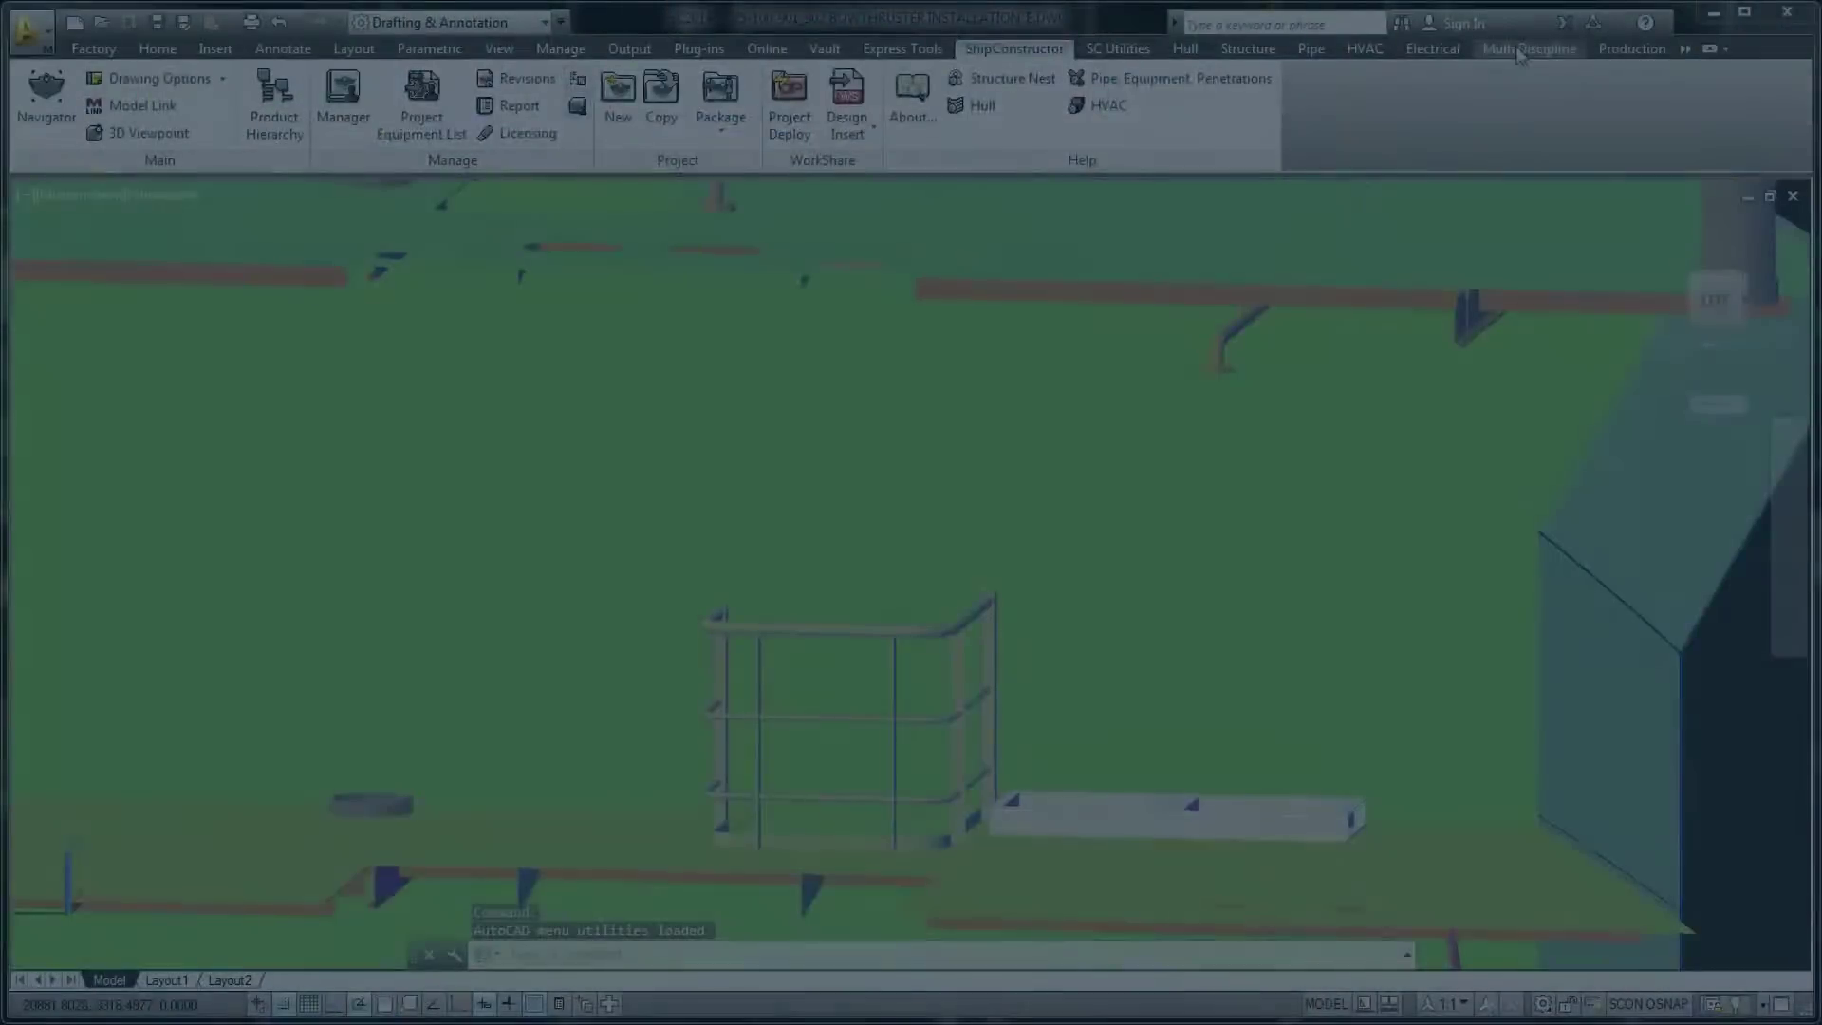
# Step: Insert equipment 25-100-782-BC1-00-451-01 from the project equipment list under Unassigned Equipment with the Null System
pyautogui.click(1517, 51)
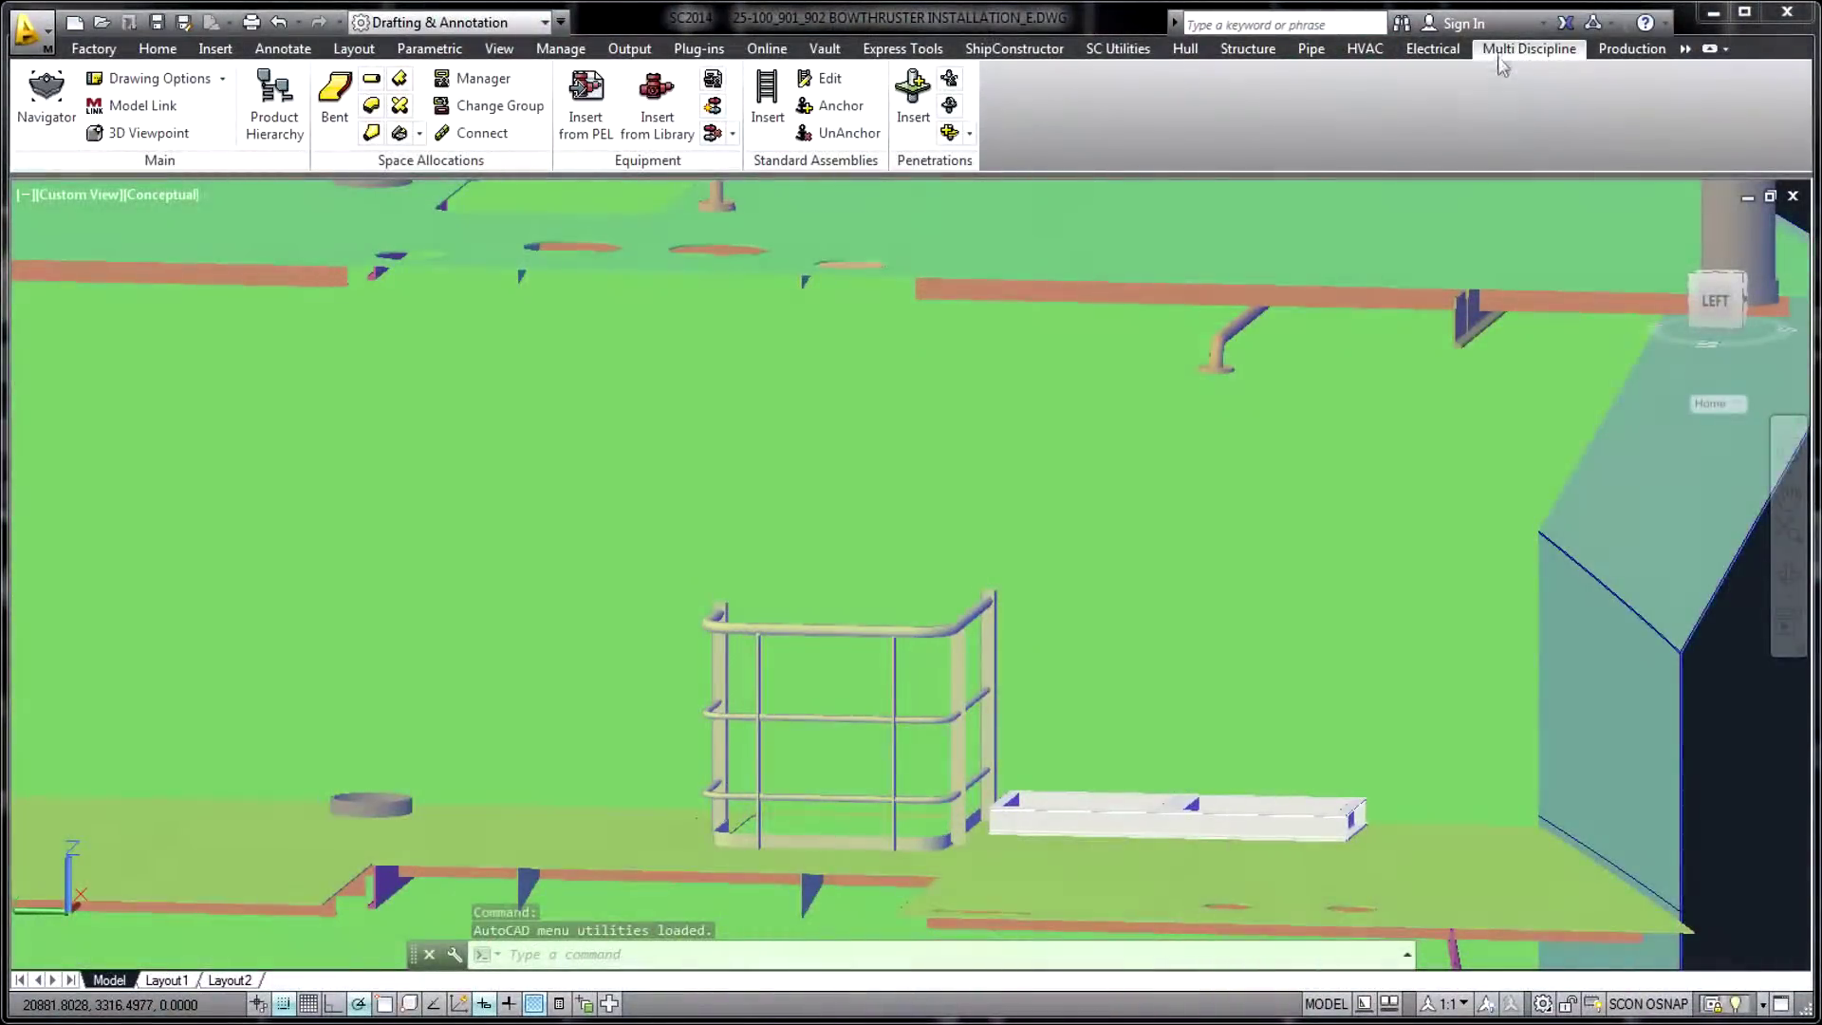
pyautogui.click(595, 93)
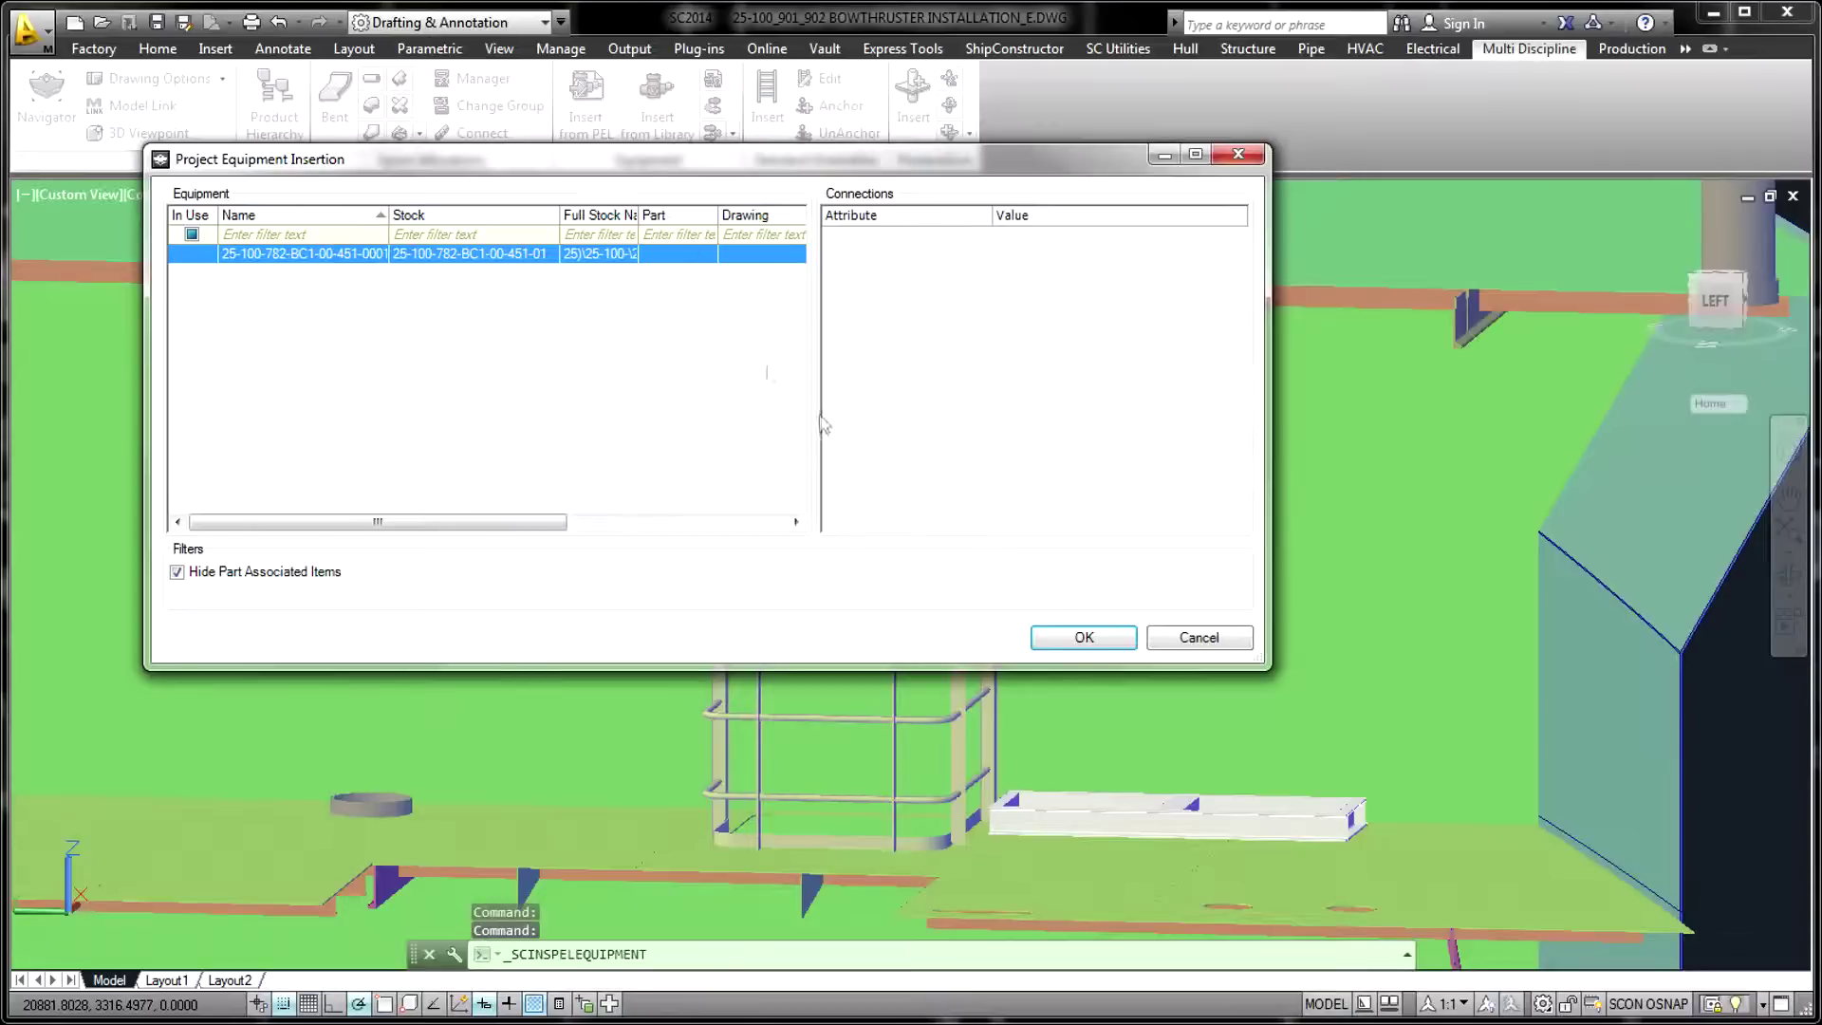
pyautogui.click(1080, 638)
pyautogui.click(1110, 577)
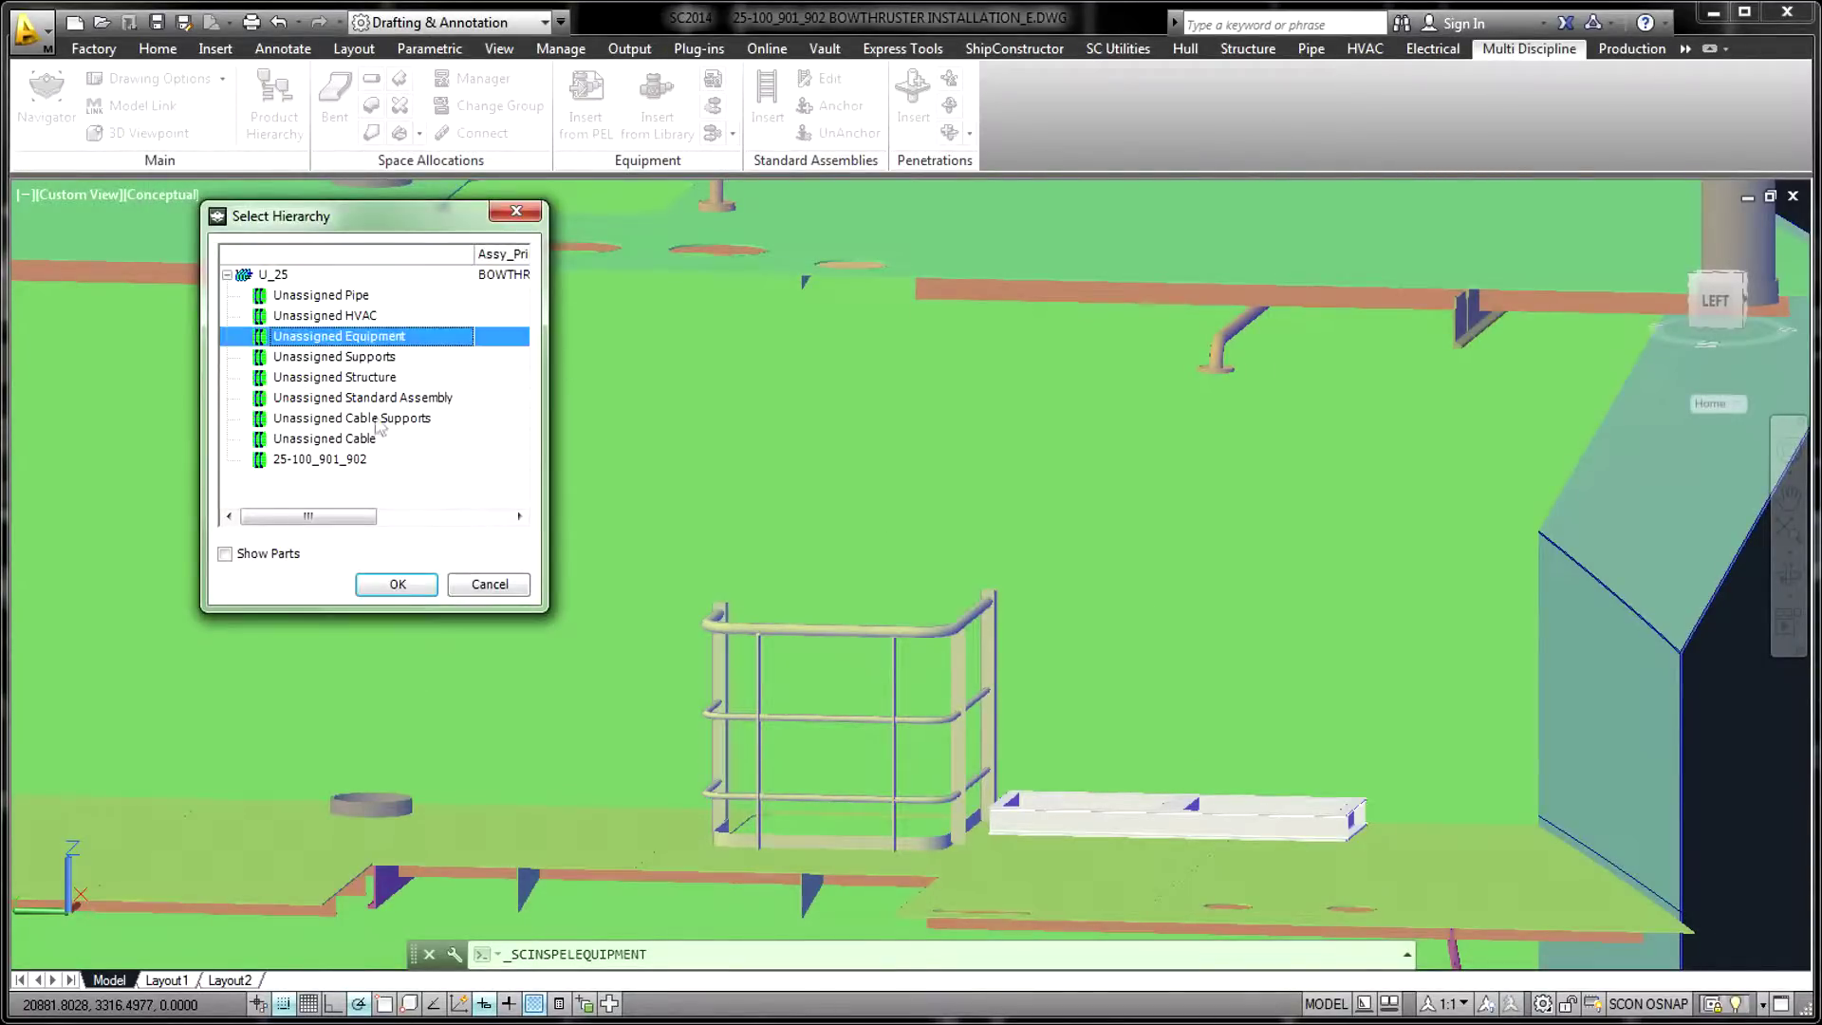
pyautogui.click(398, 583)
pyautogui.click(477, 674)
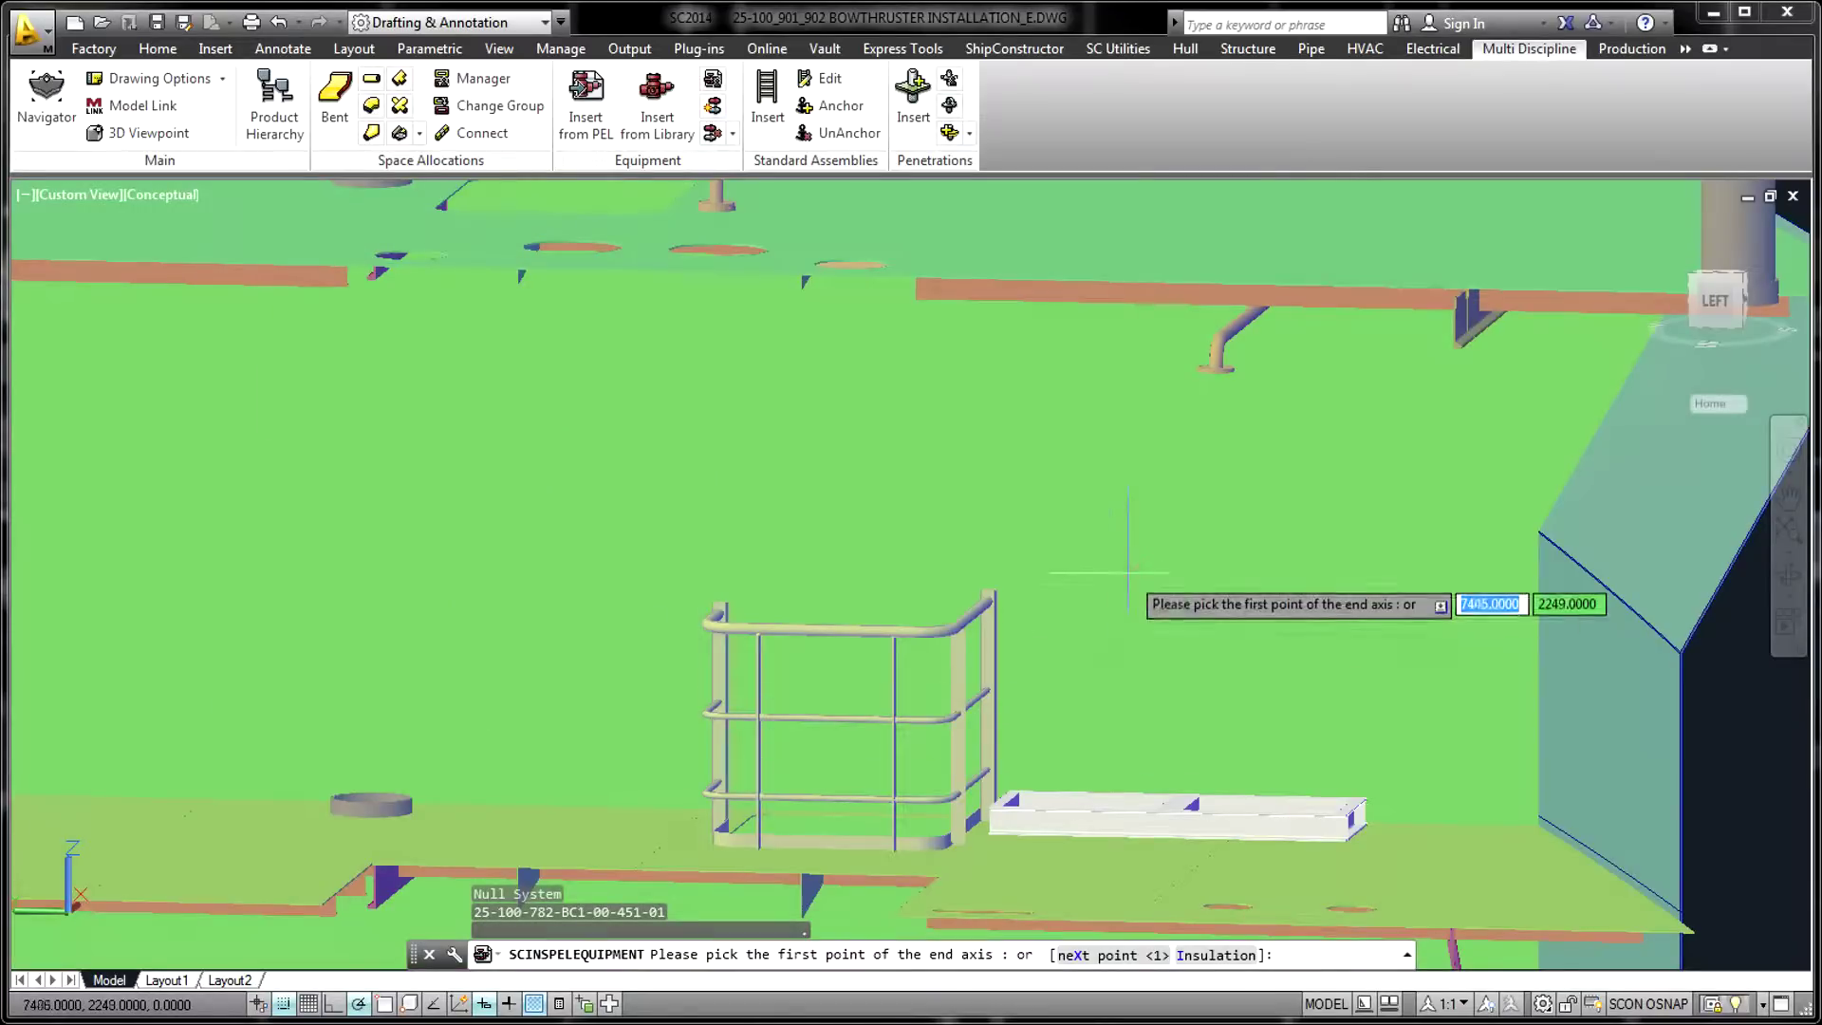
# Step: Place the equipment on the white foundation, snapping its end axis's first point to the foundation's corner and picking its direction without object snap
pyautogui.press('F3')
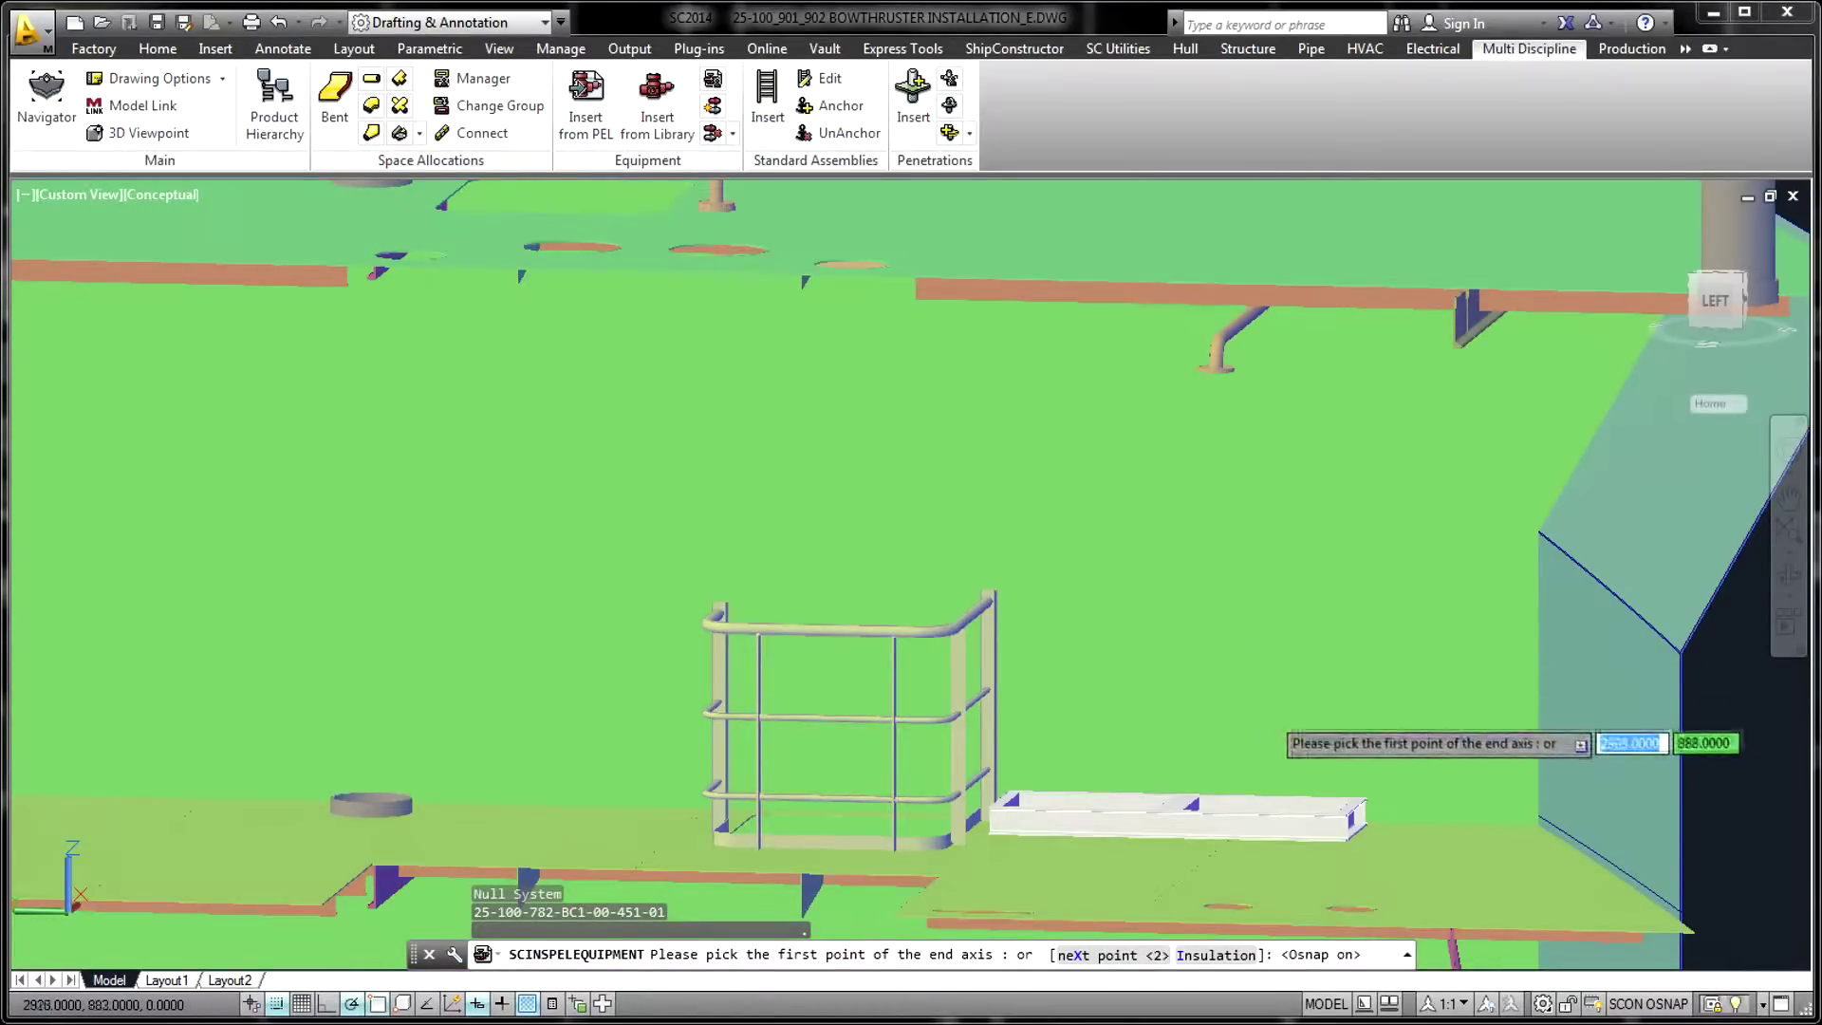
pyautogui.scroll(5, 1348, 807)
pyautogui.click(1348, 809)
pyautogui.scroll(-5, 1348, 810)
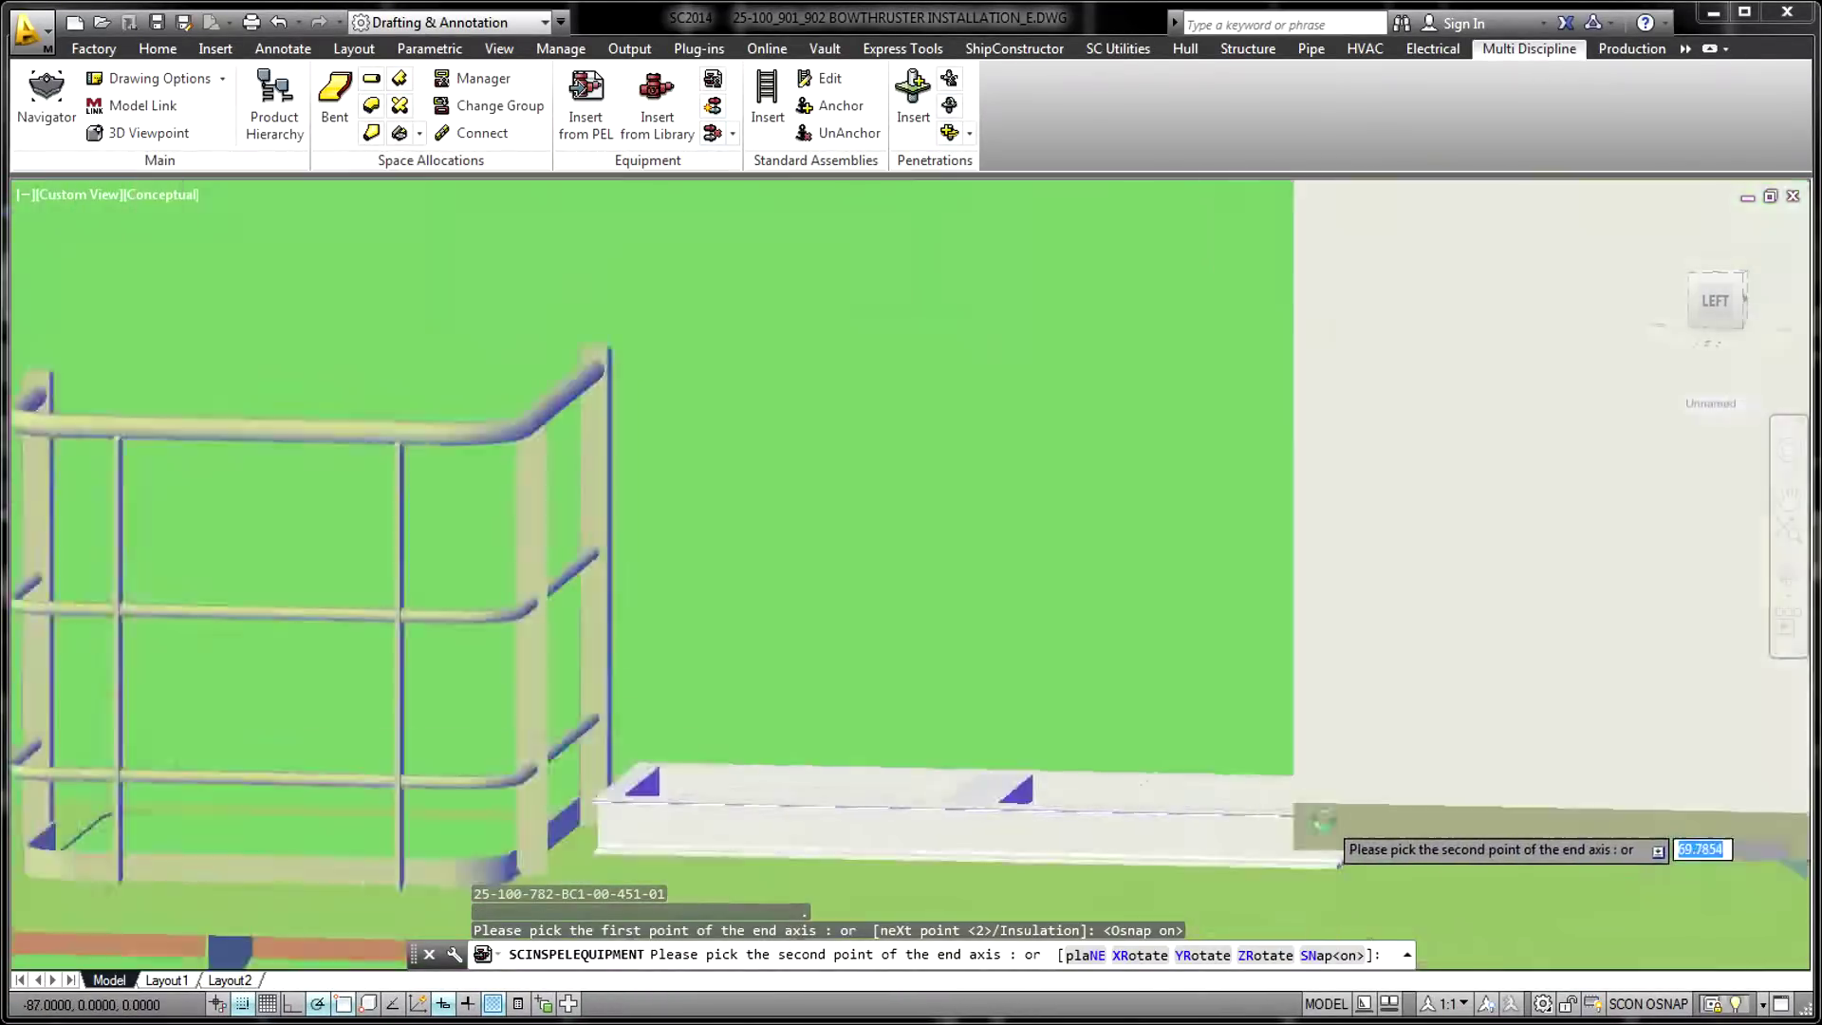
pyautogui.press('F3')
pyautogui.click(1332, 754)
pyautogui.click(1332, 754)
pyautogui.scroll(3, 1314, 821)
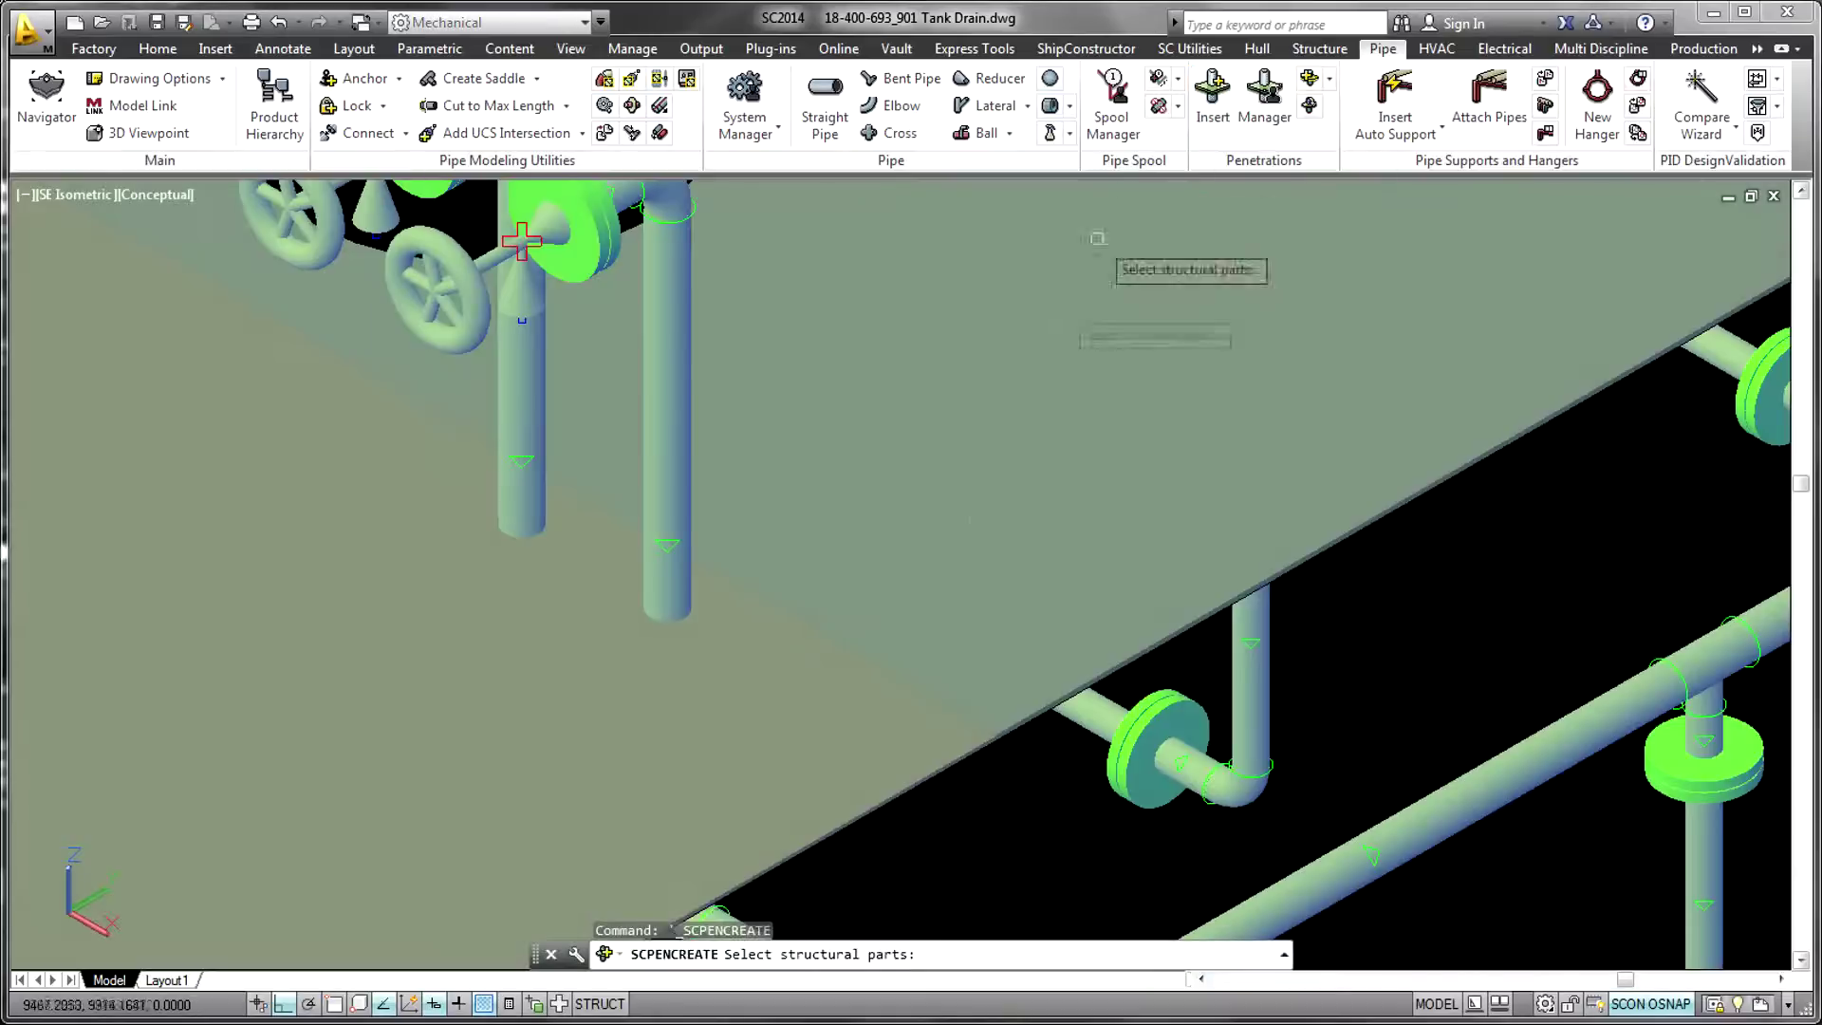
# Step: Start a penetration through the deck plate, with the two neighbouring vertical pipes as penetrators
pyautogui.click(876, 804)
pyautogui.press('Return')
pyautogui.click(522, 480)
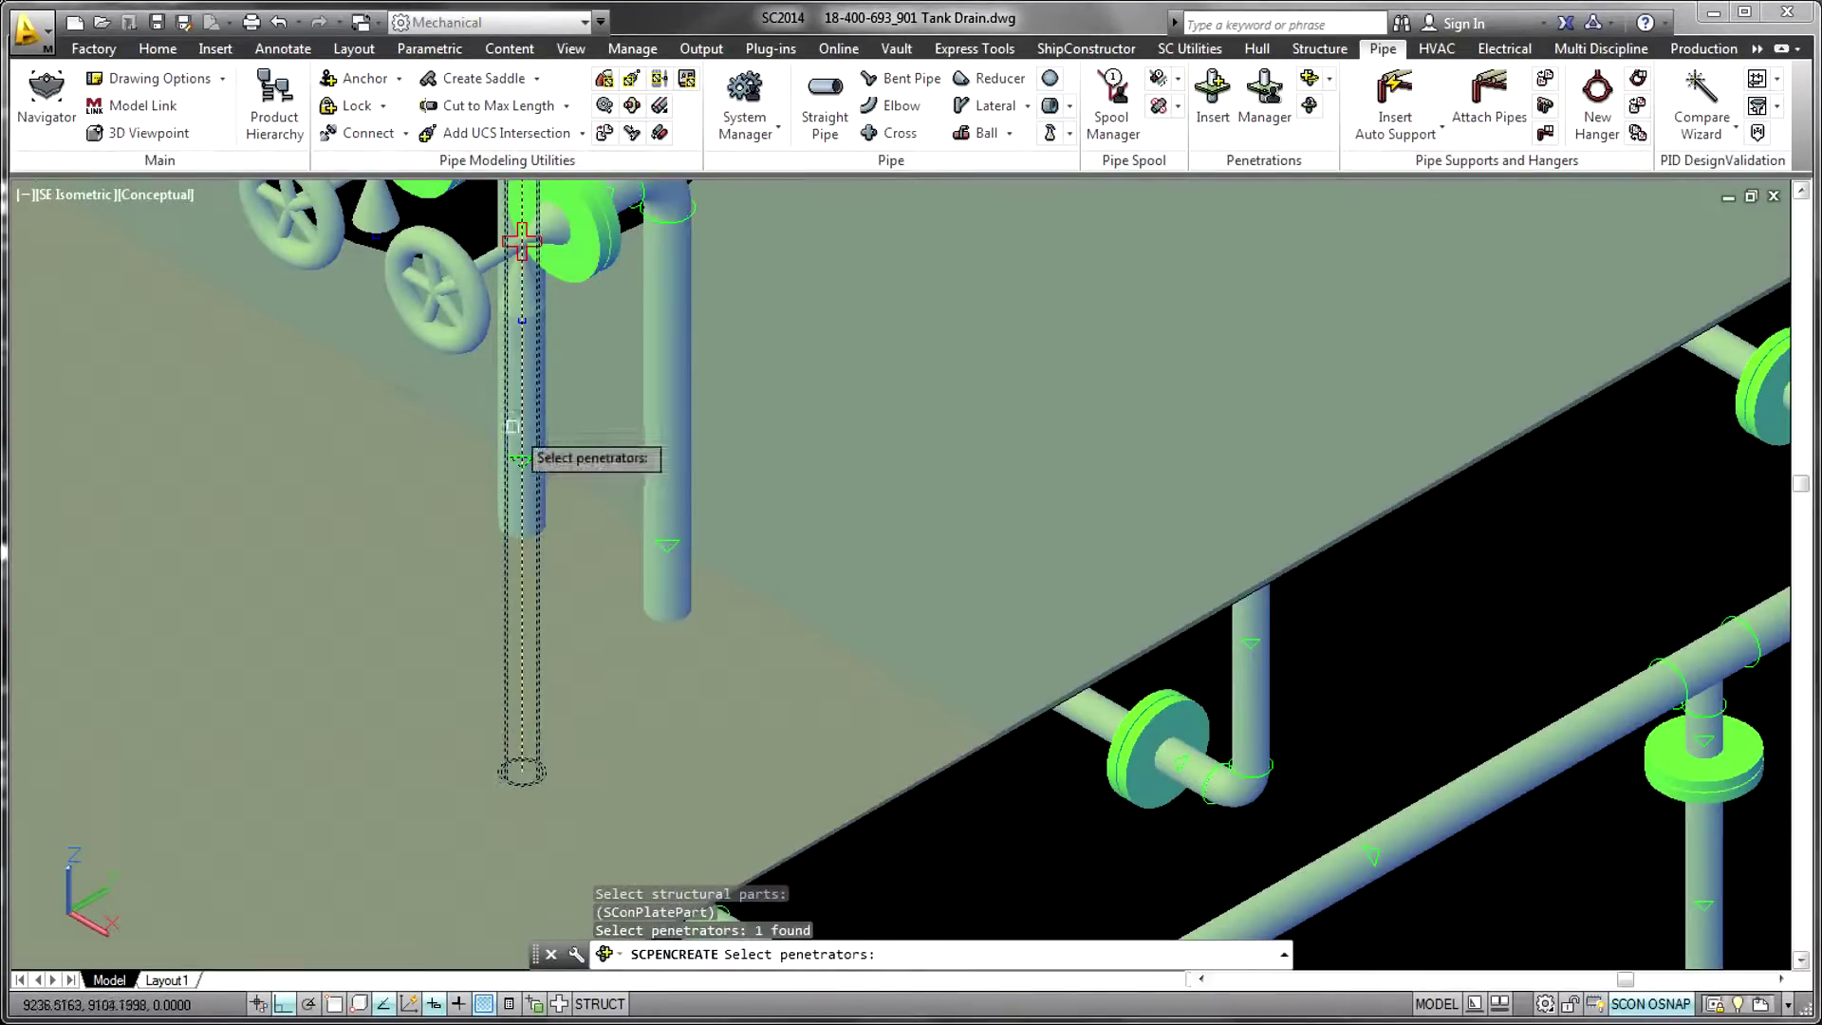
pyautogui.click(669, 470)
pyautogui.press('Return')
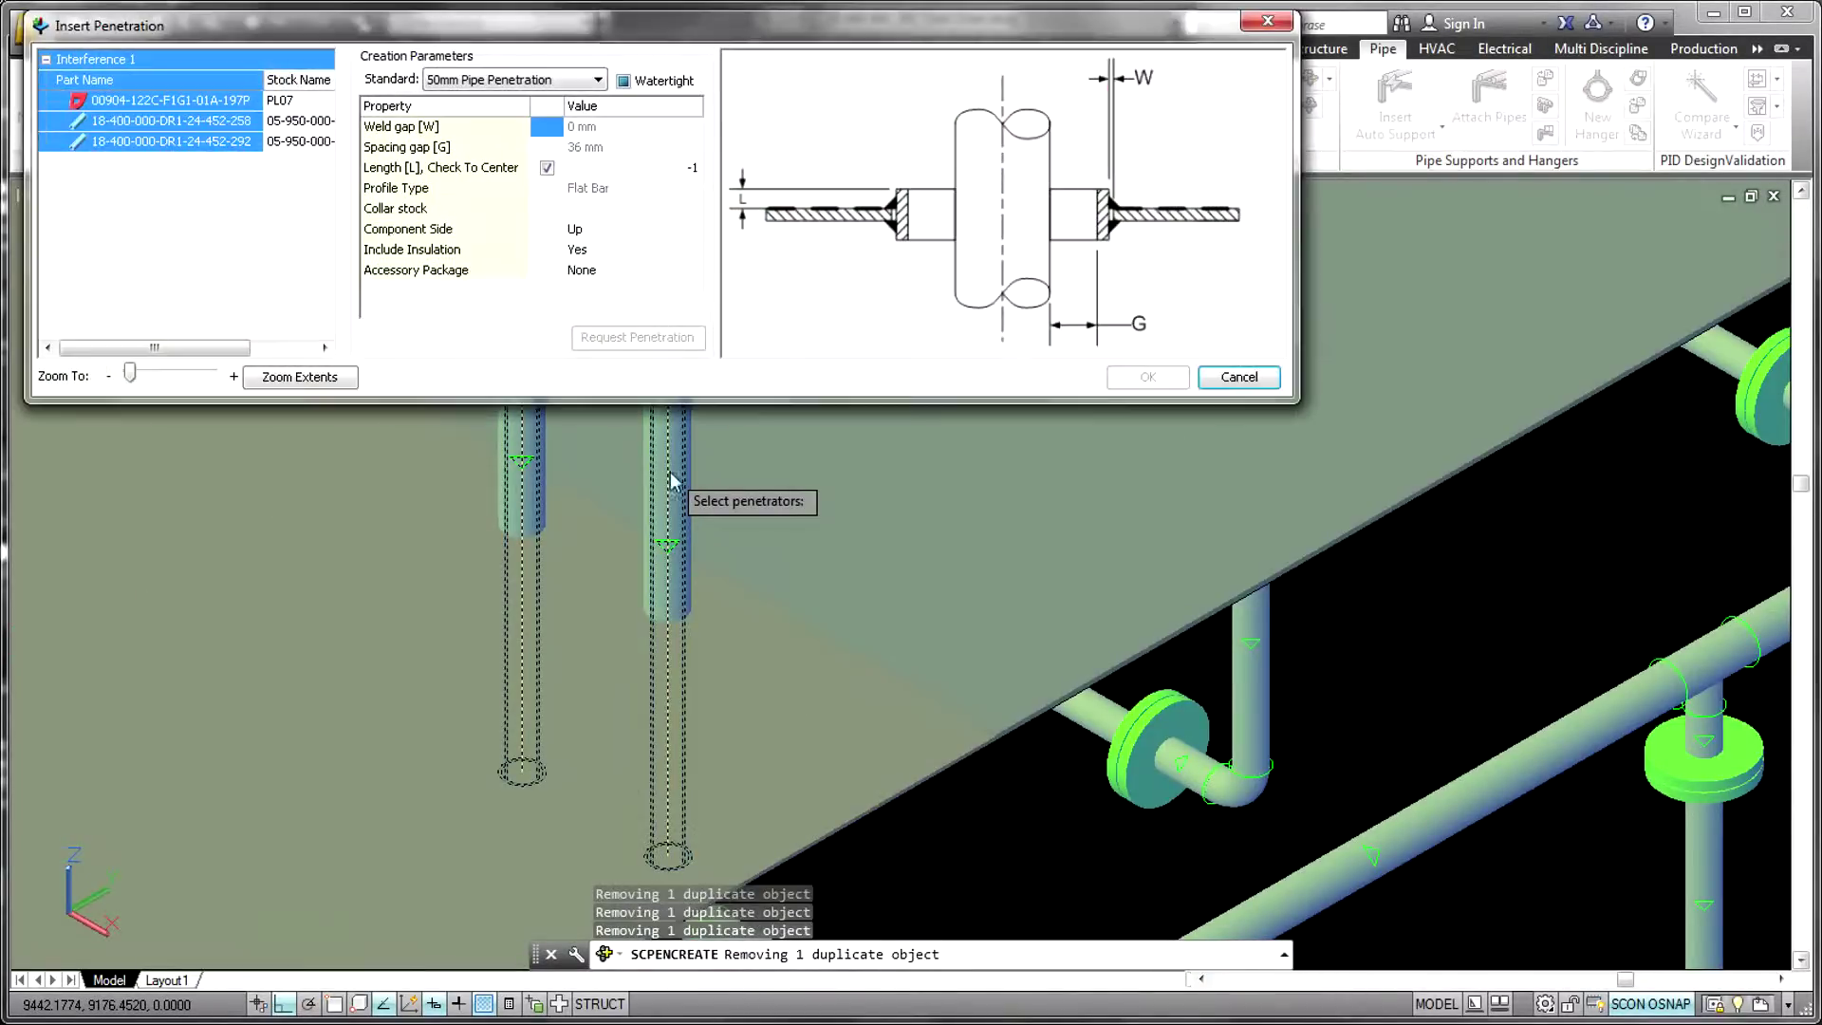
# Step: Set the 50mm Pipe Penetration's collar stock to FB 50x06, request the penetration and create it
pyautogui.click(664, 214)
pyautogui.click(693, 209)
pyautogui.click(356, 407)
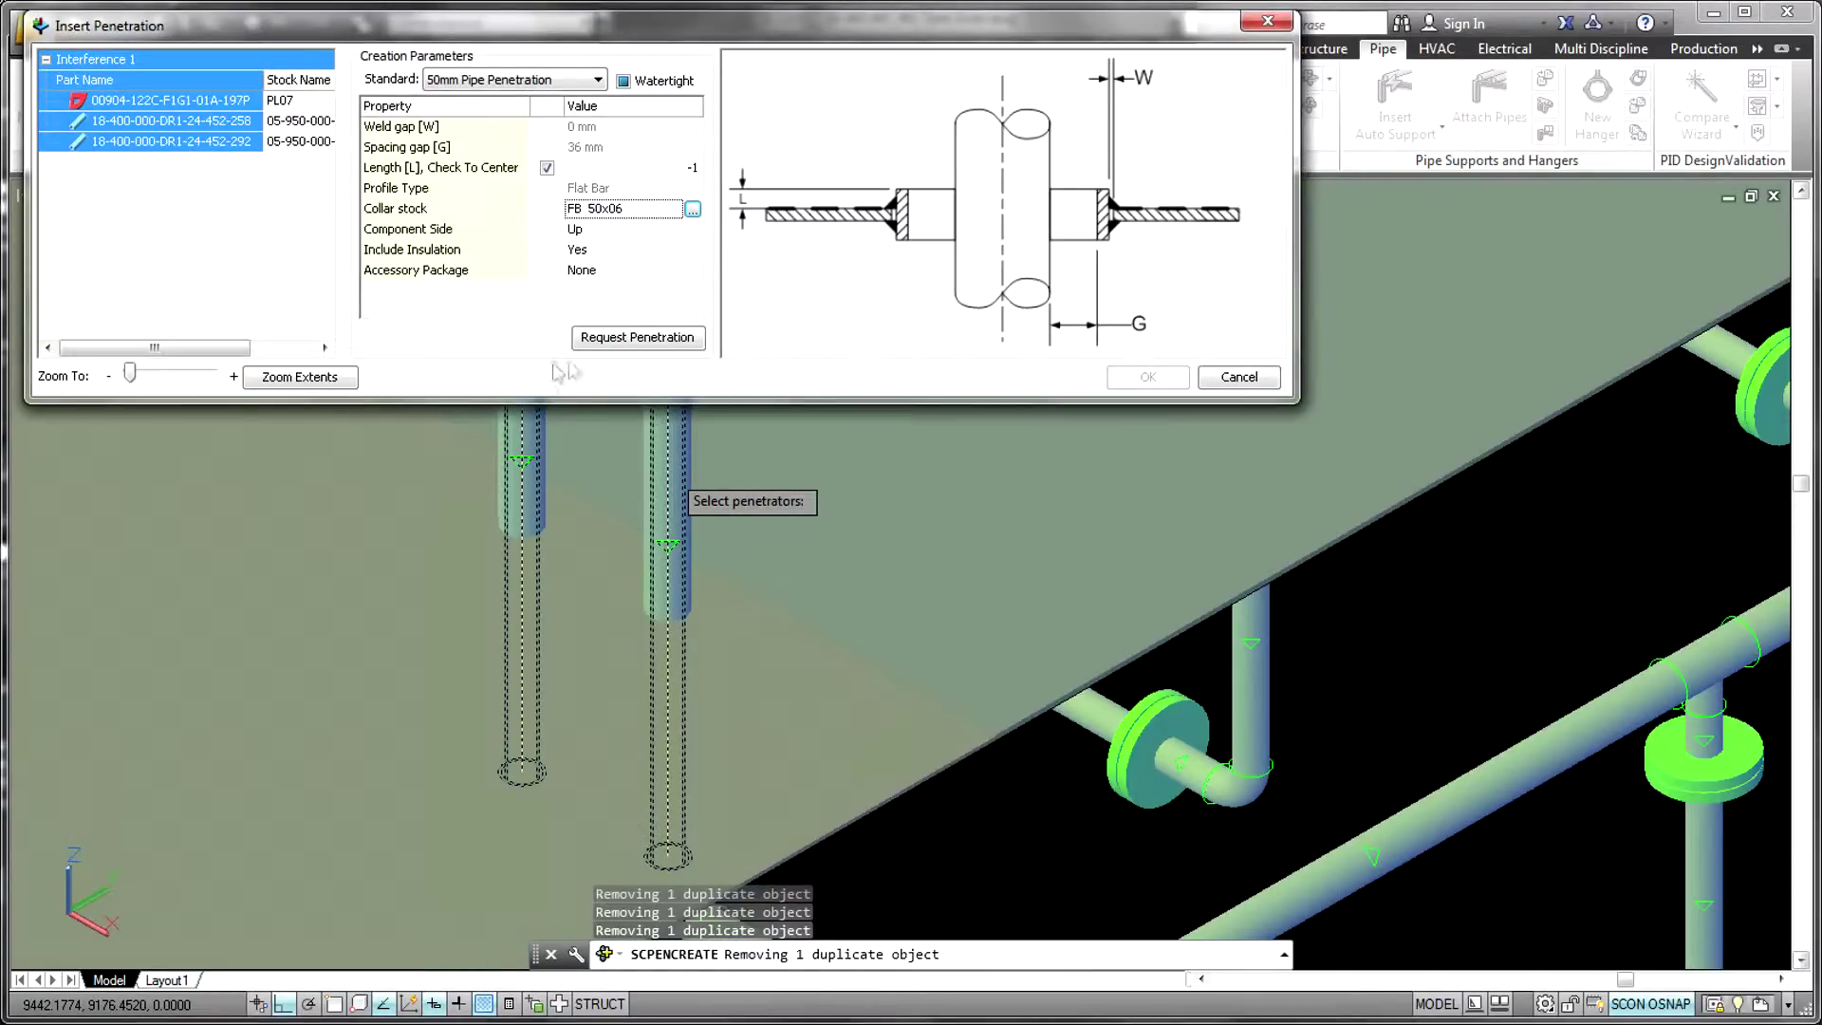
pyautogui.click(1126, 379)
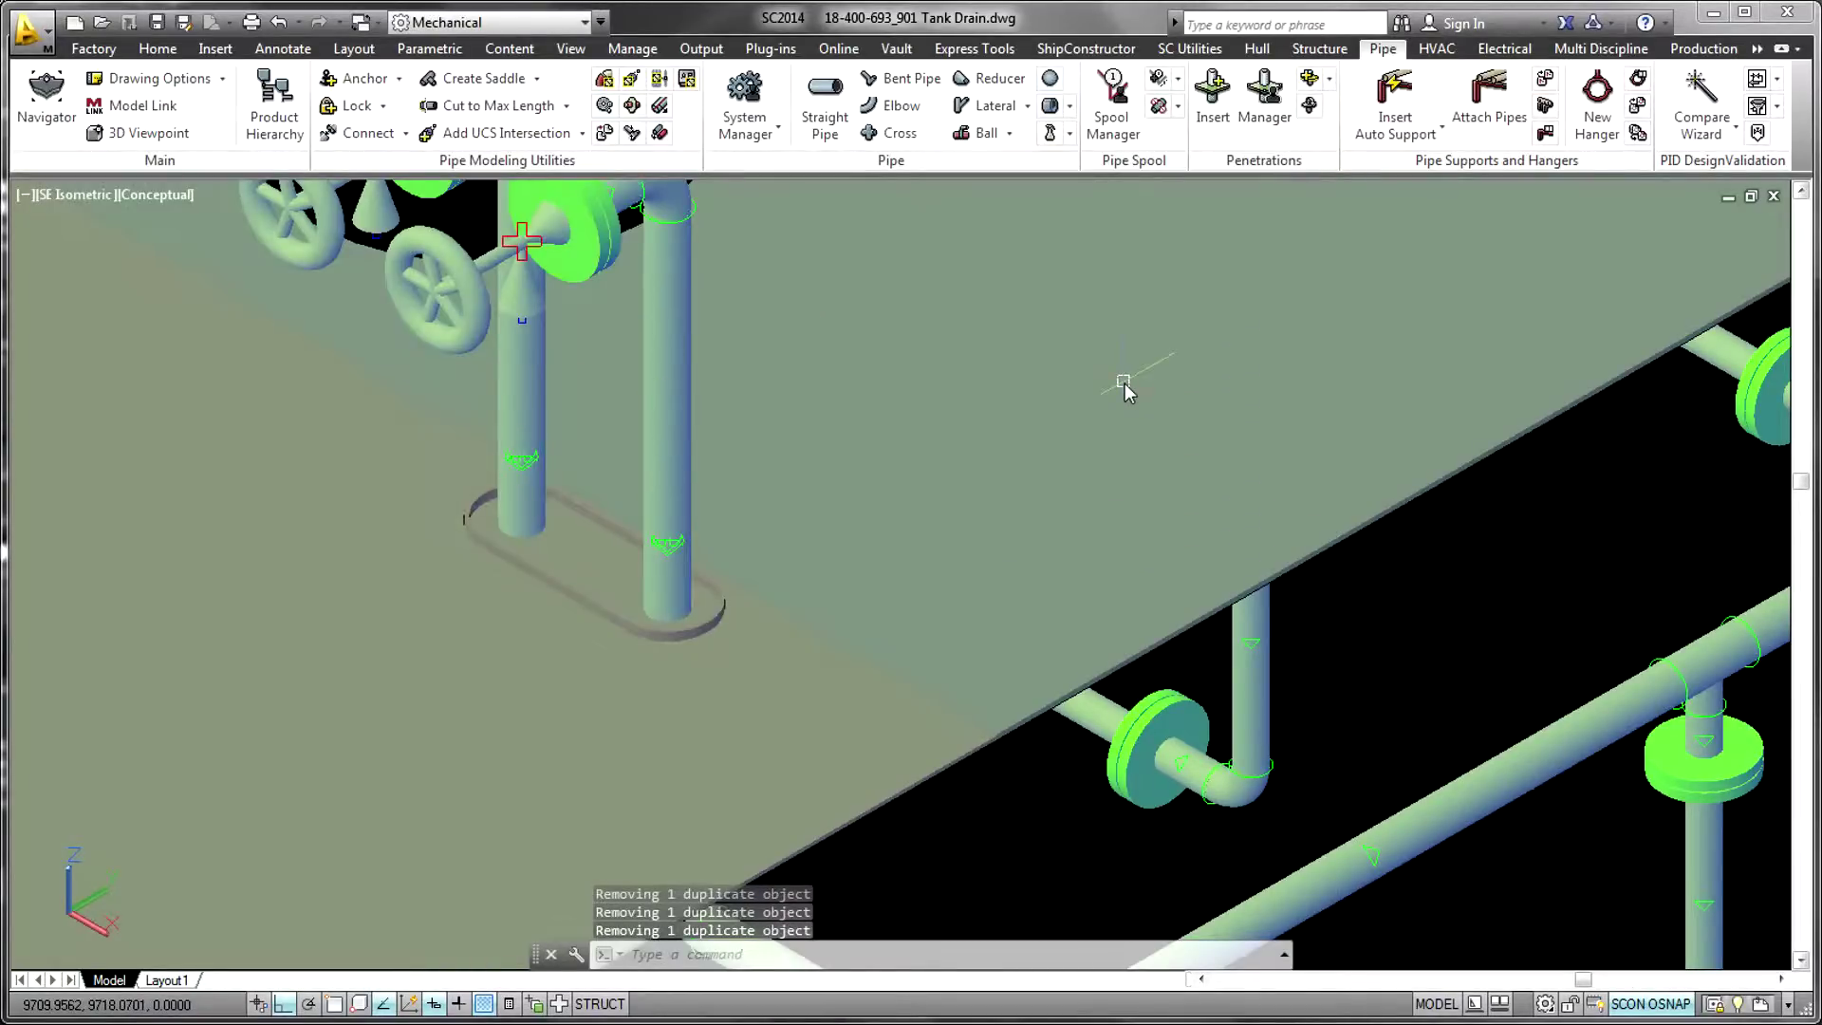
# Step: Set the status of the pending multi-pipe penetration PEN-002 to Applied and save the change
pyautogui.click(1271, 112)
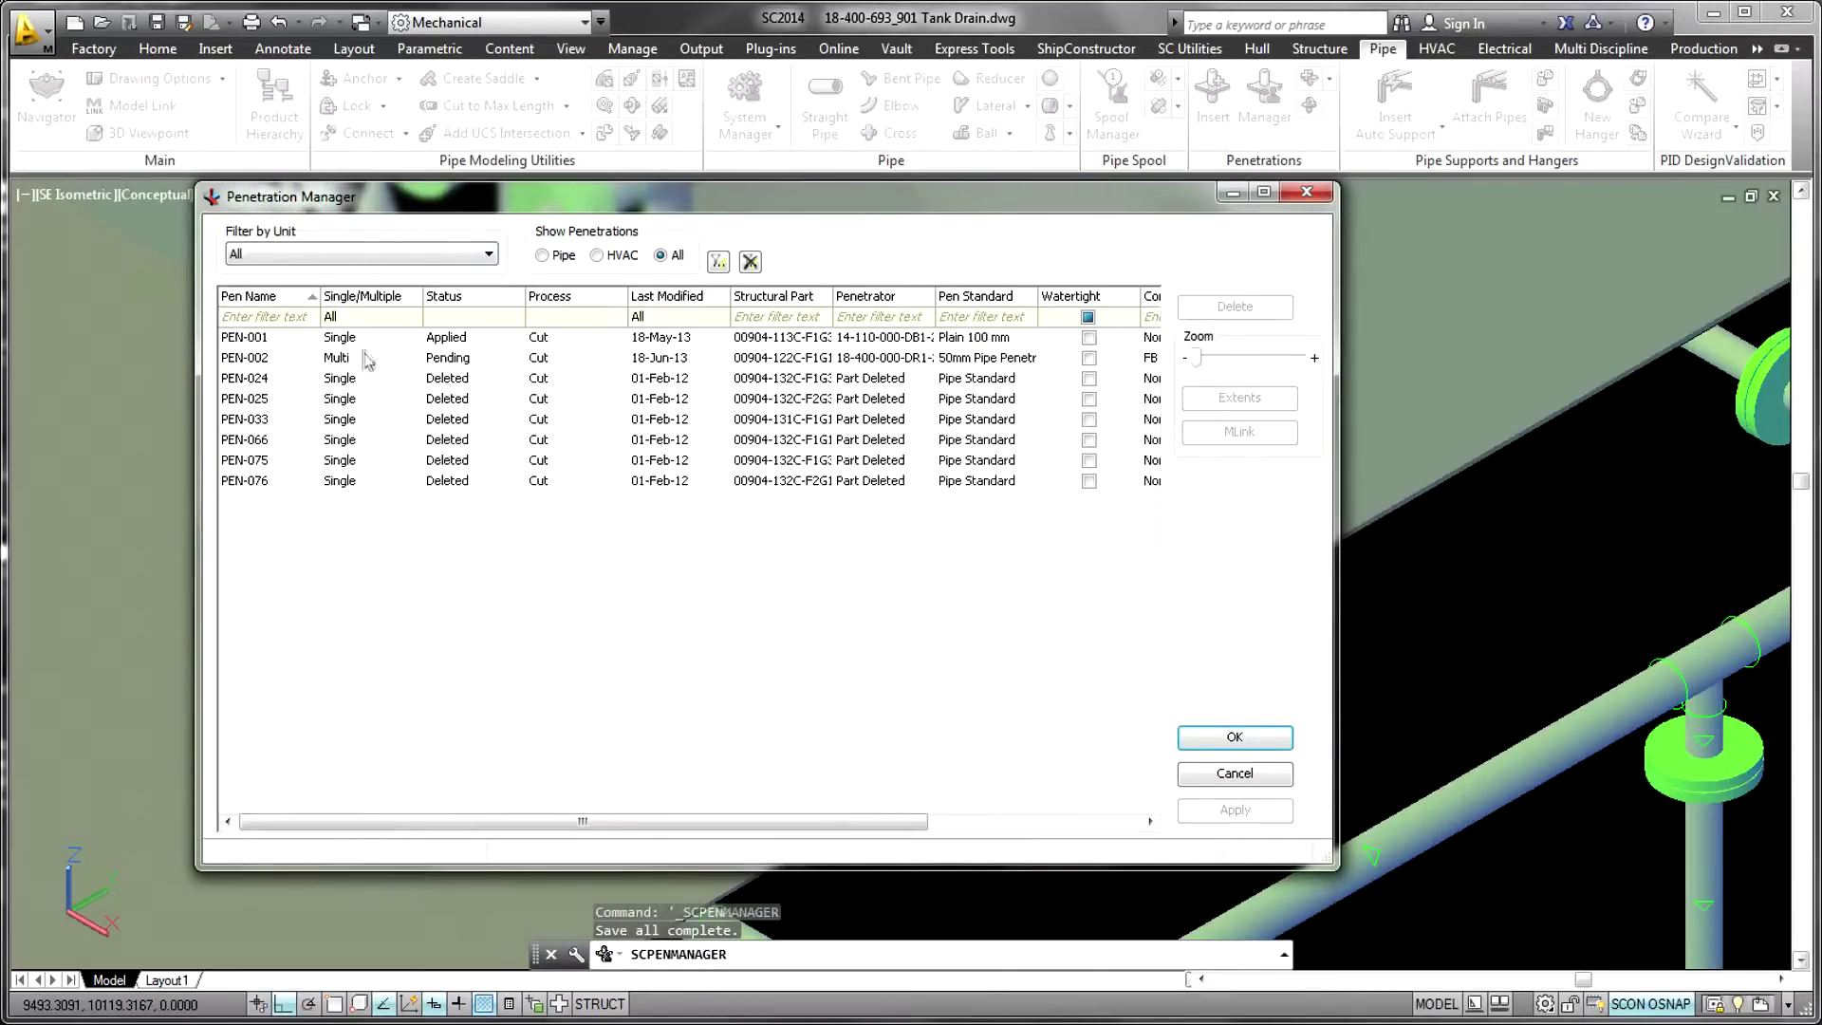
pyautogui.click(366, 359)
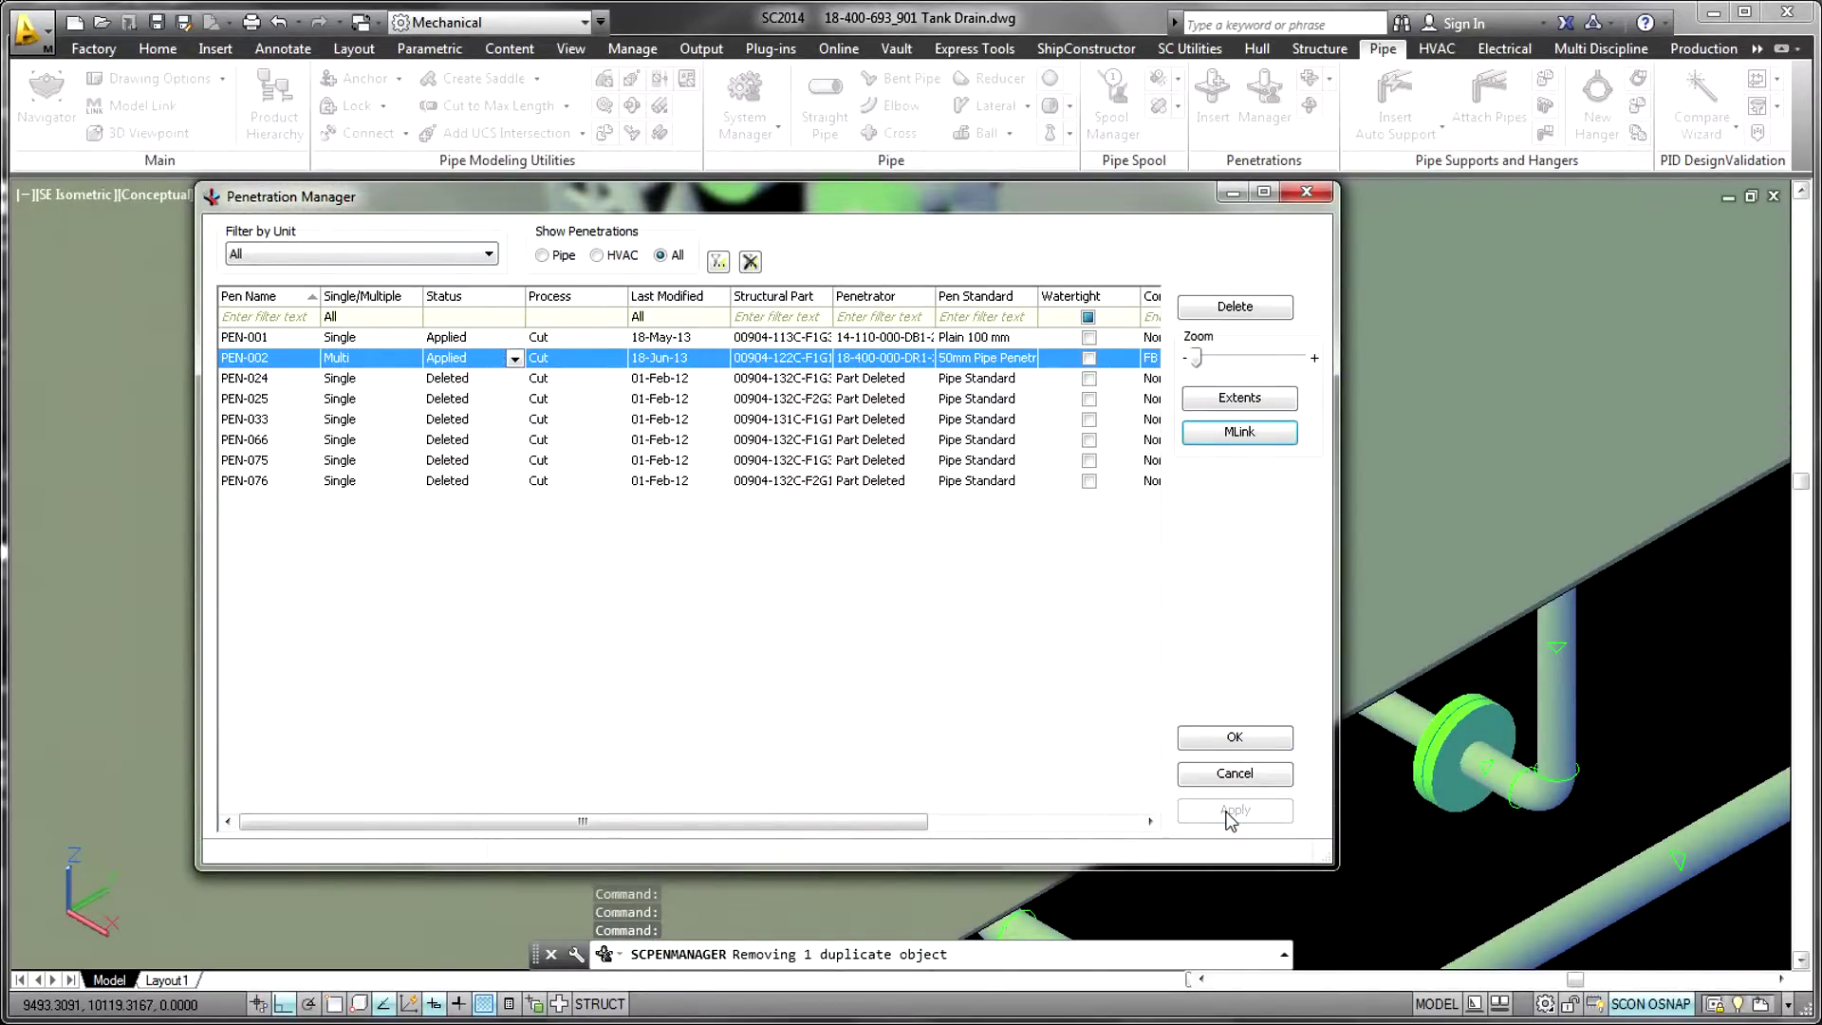
pyautogui.click(1222, 743)
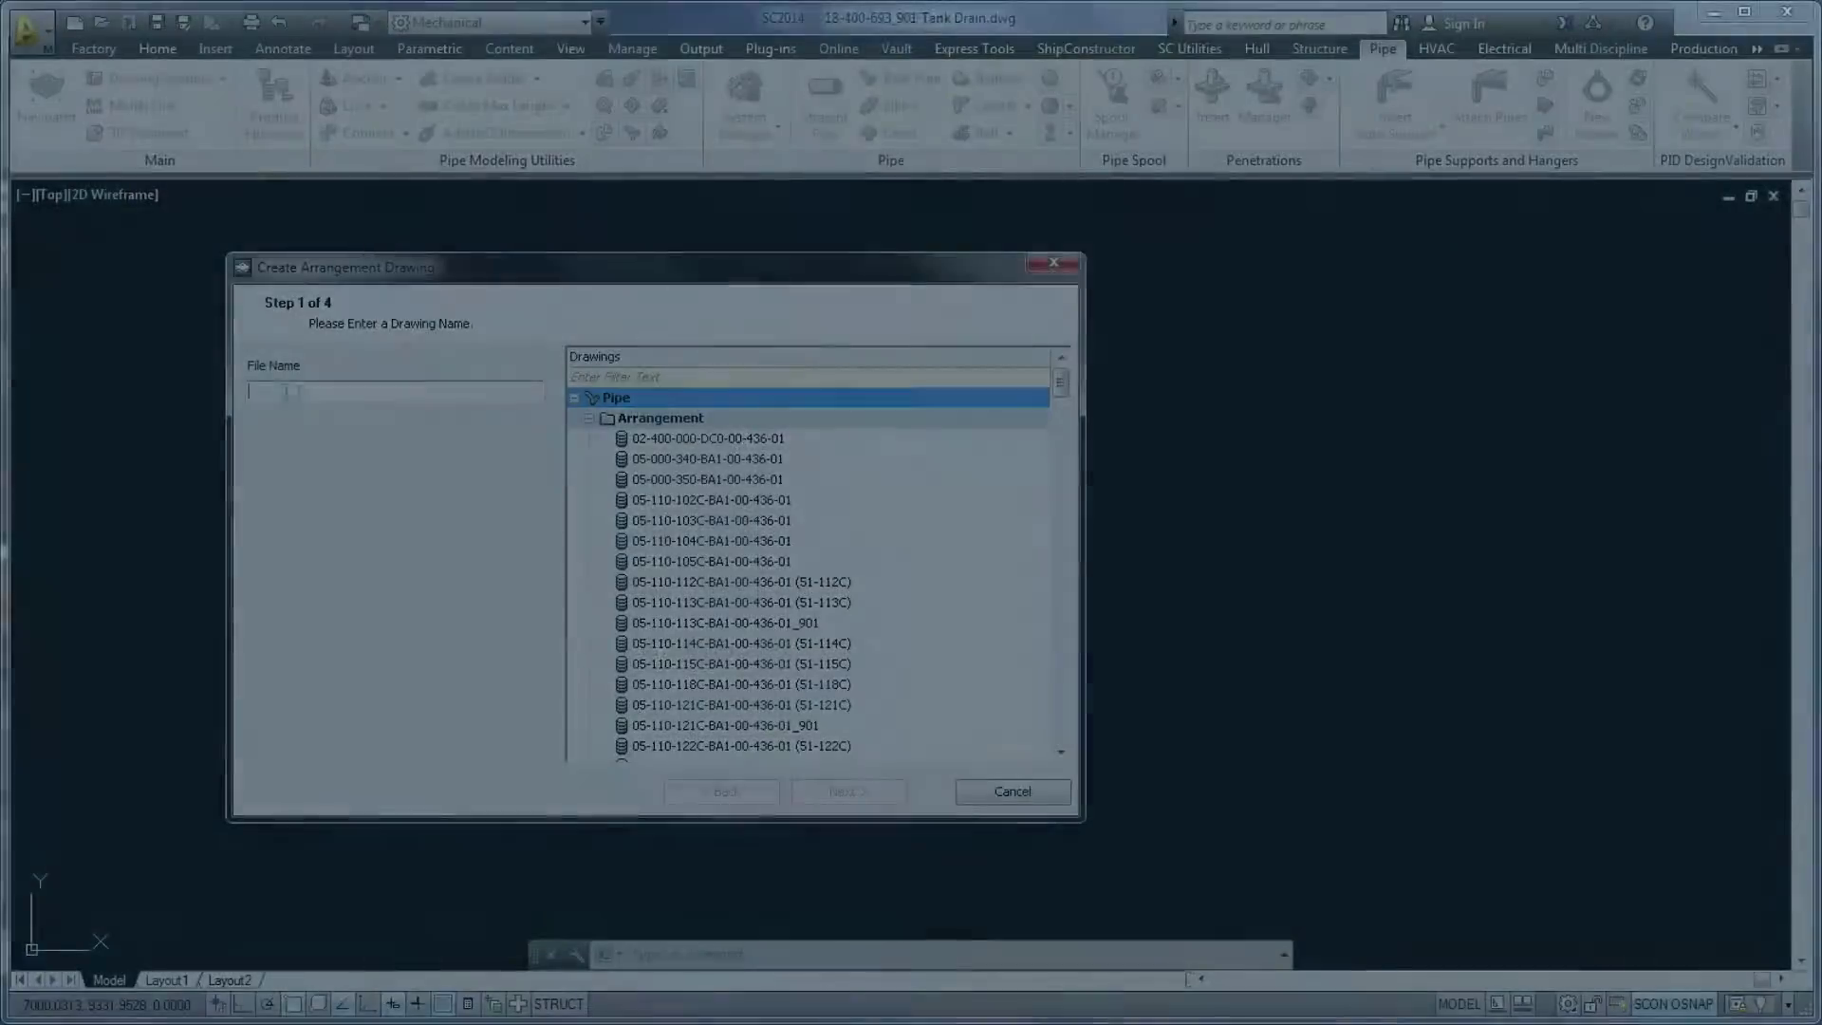
# Step: Name the new pipe arrangement drawing 18-400-693-BA1-00-435-01 and base it on the 02-000 OVERALL LAYOUT template
pyautogui.write('18-400-693-BA1-00-435-01')
pyautogui.press('Return')
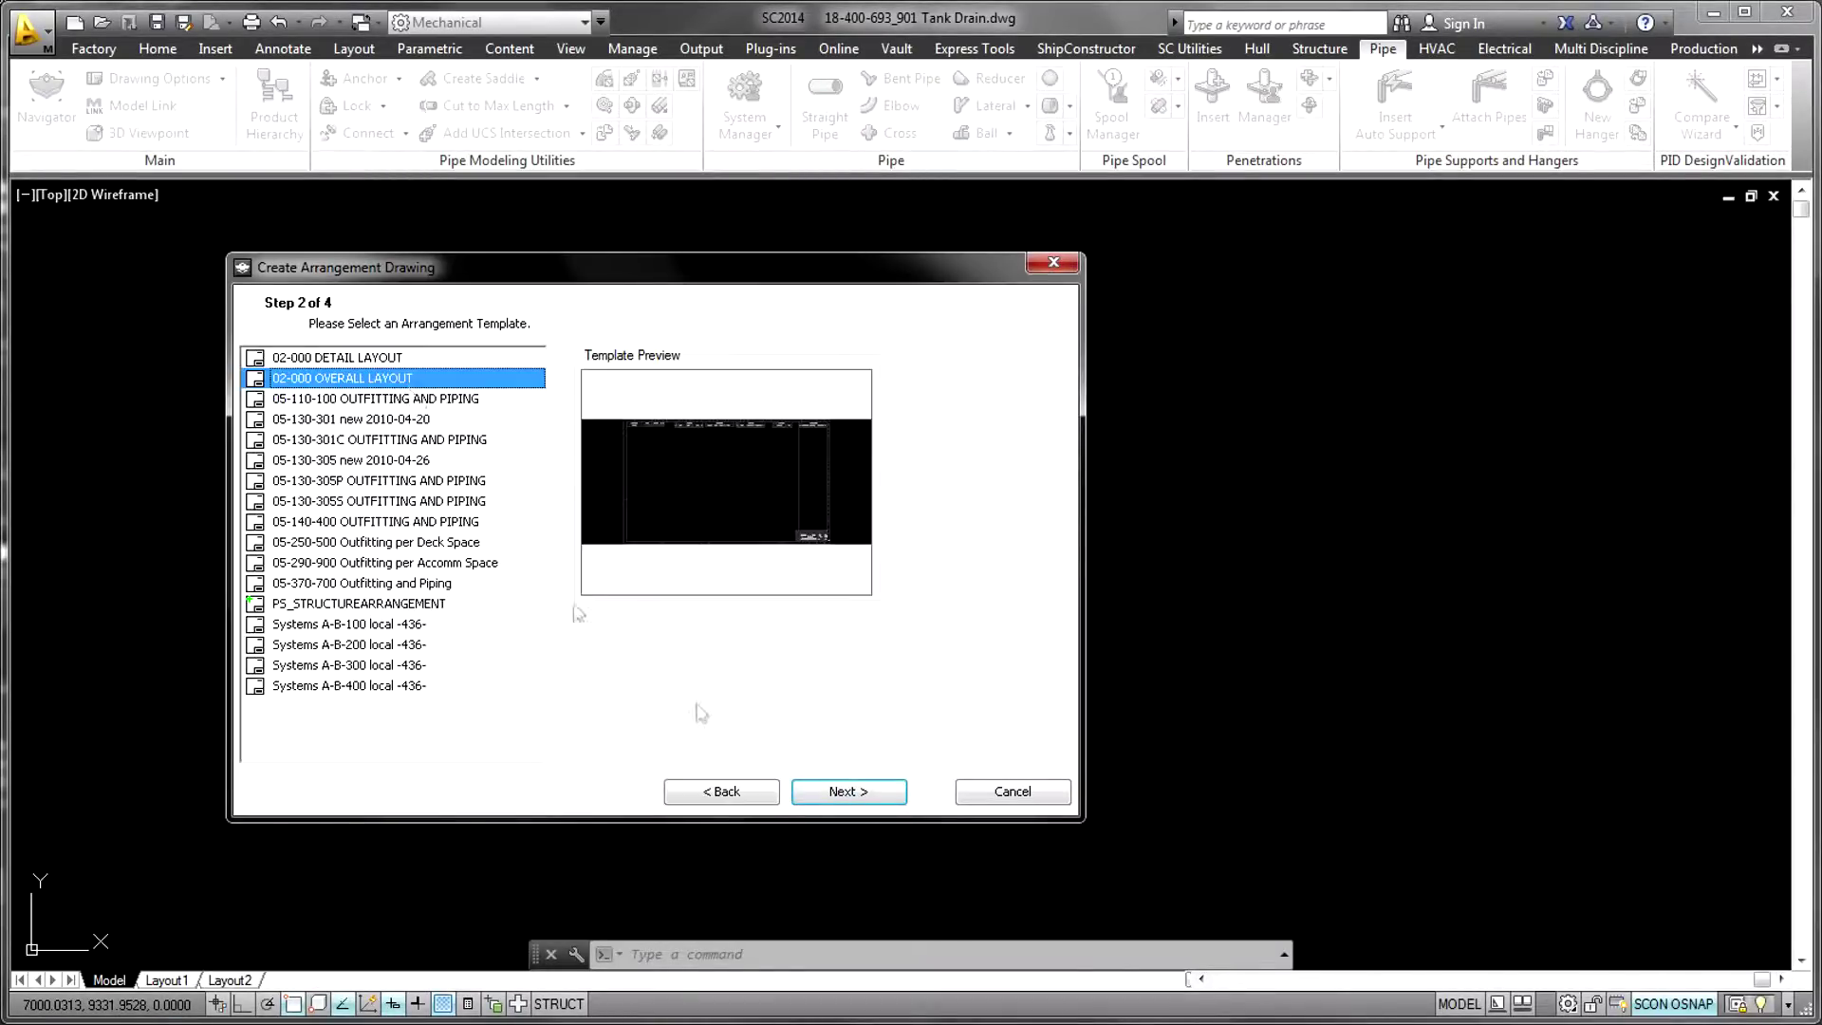
pyautogui.click(844, 796)
# Step: Add the pipe model 18-400-693_901 Tank Drain from unit U_18 to the arrangement drawing and finish creating it
pyautogui.scroll(-5, 418, 582)
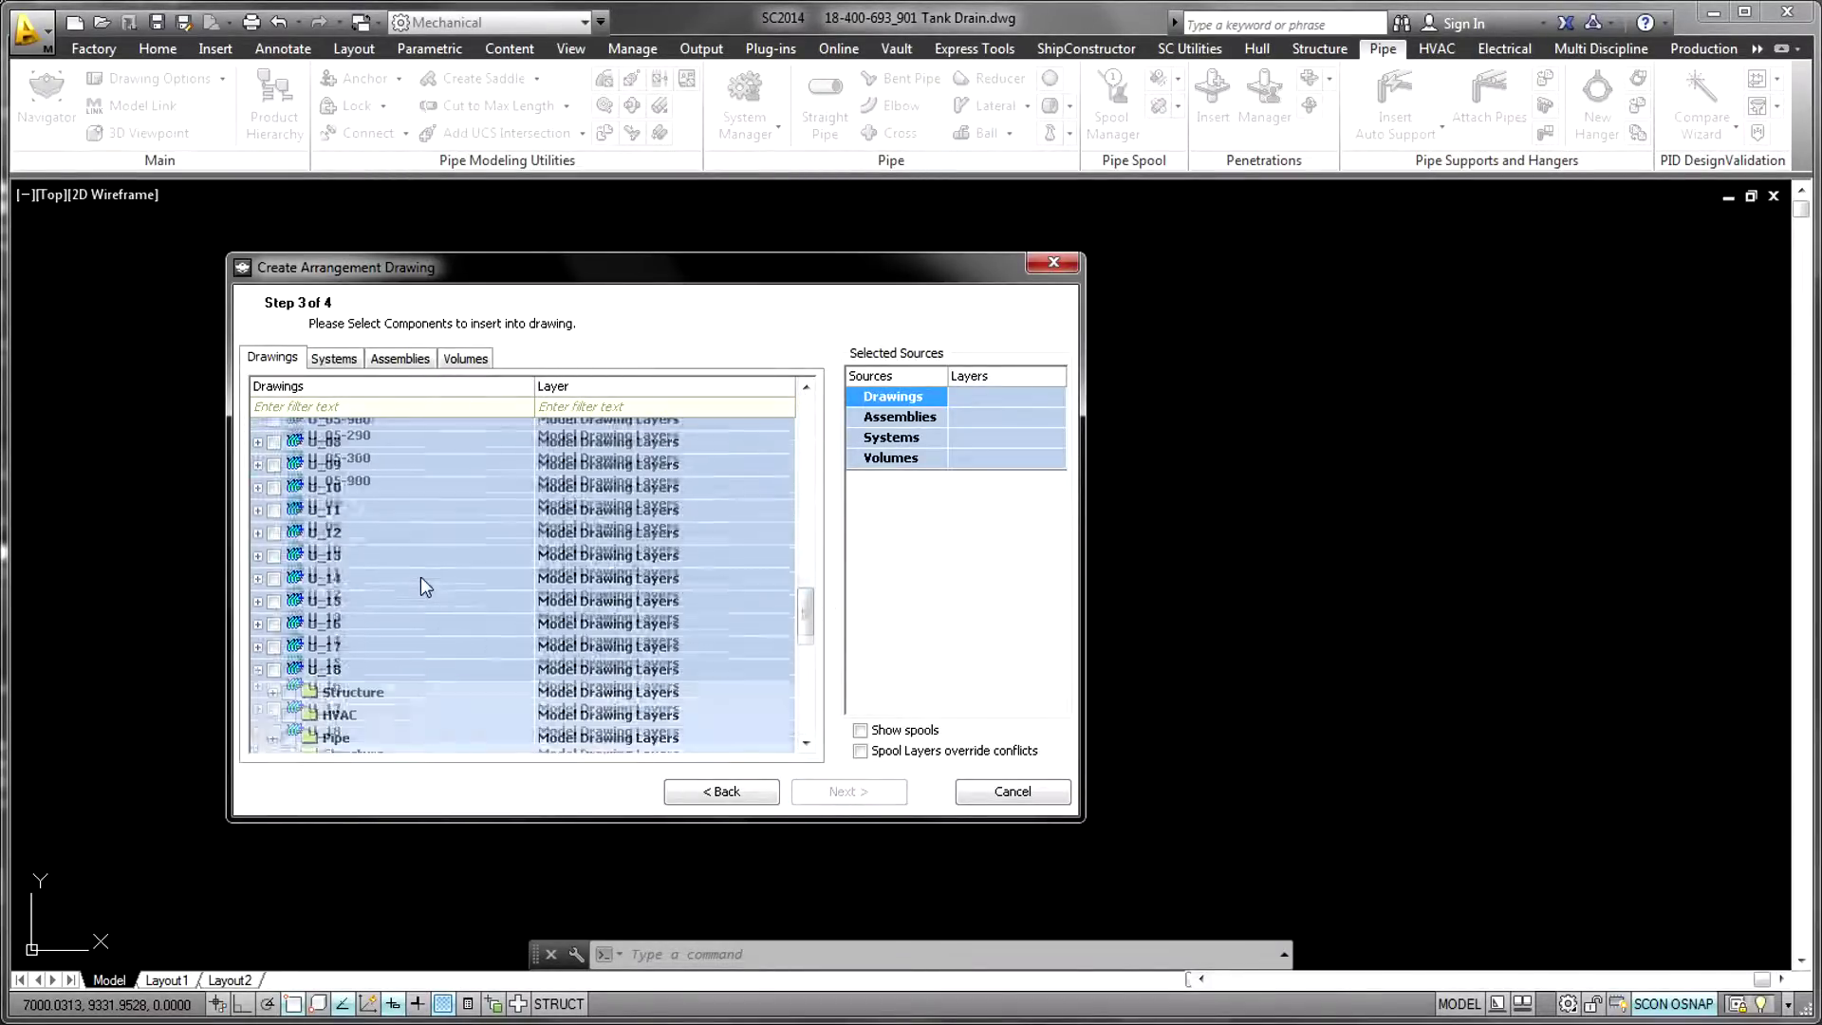
pyautogui.click(257, 547)
pyautogui.click(272, 615)
pyautogui.click(304, 706)
pyautogui.click(848, 791)
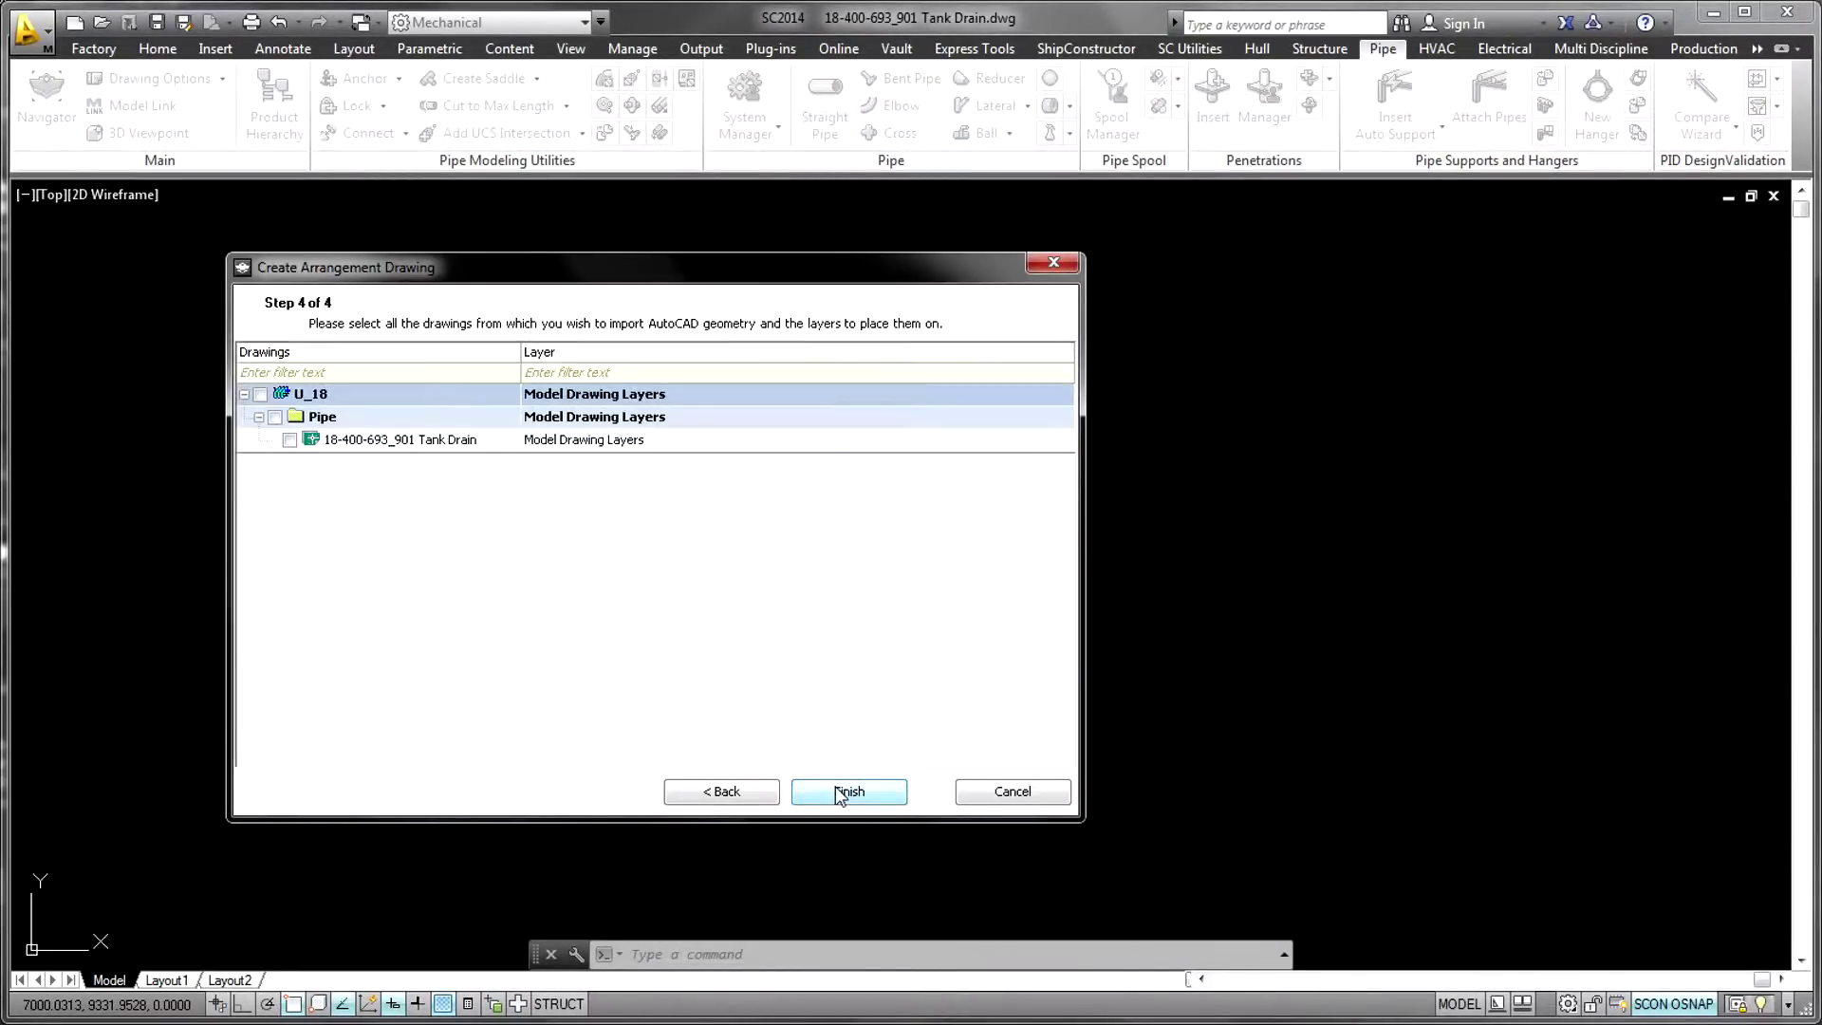
pyautogui.click(848, 792)
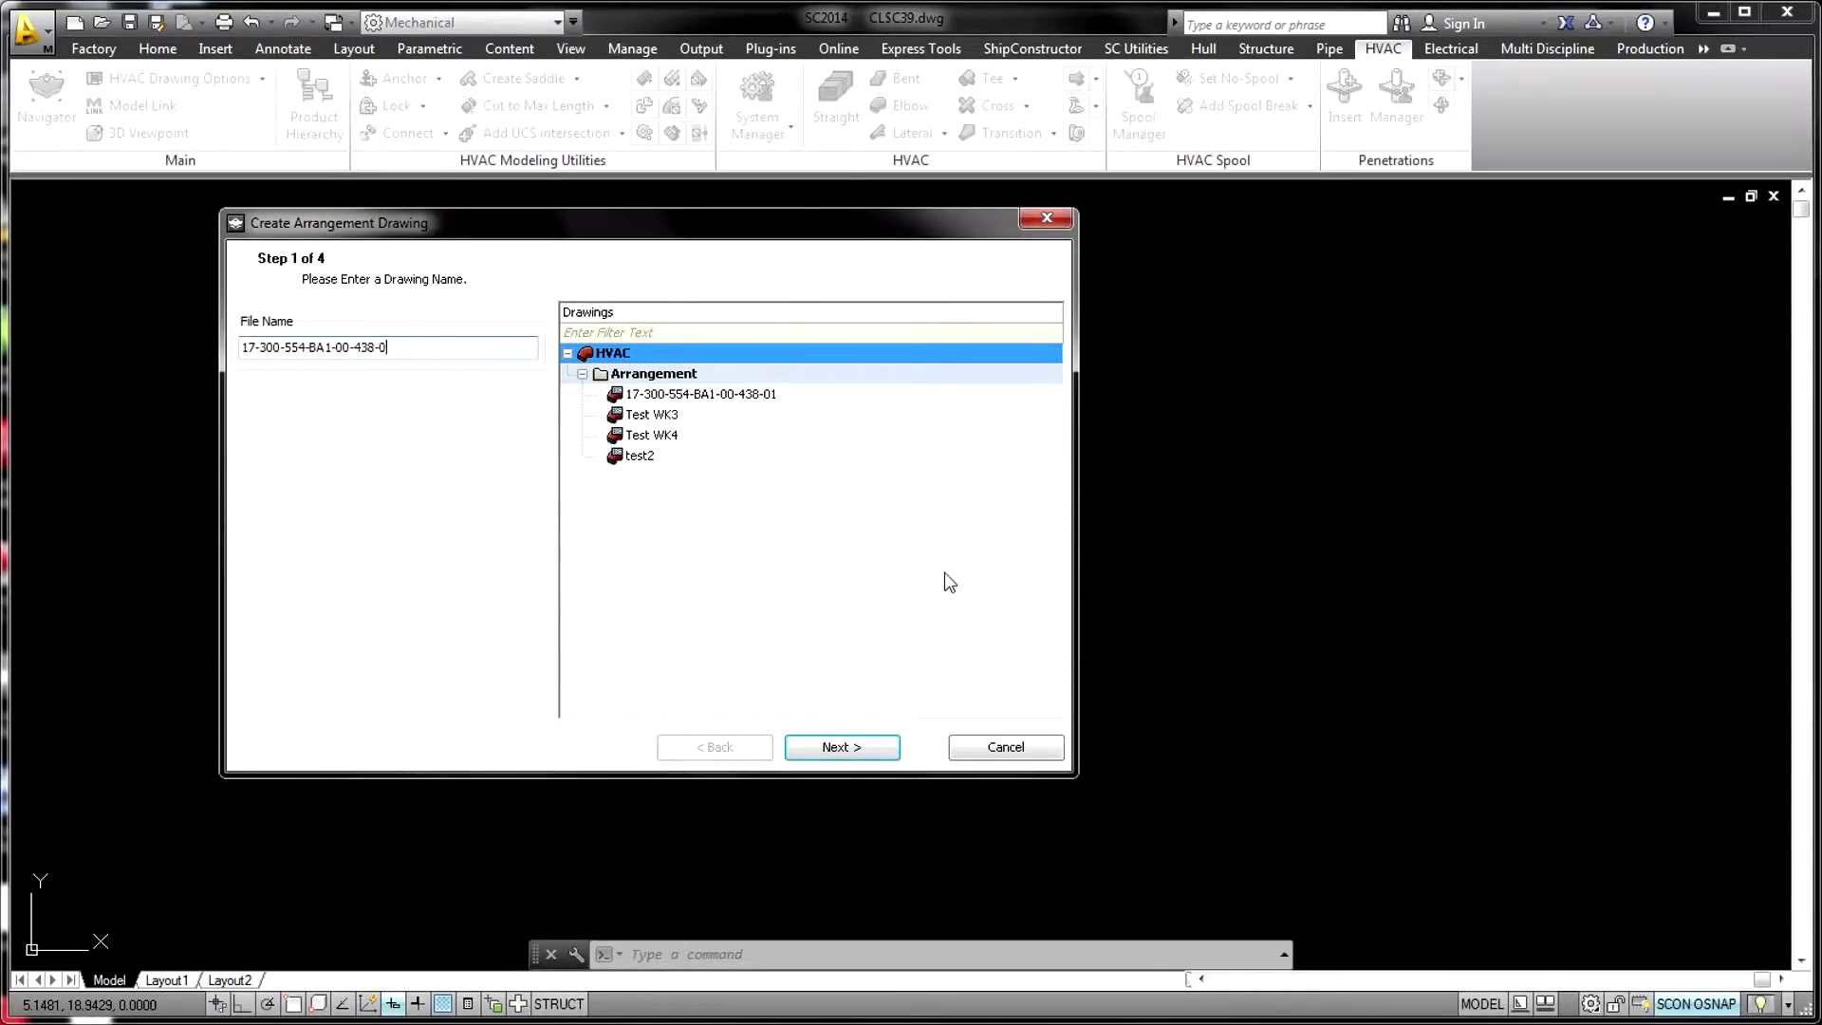
# Step: Create an HVAC arrangement drawing containing the 17-300-563 Bridgedeck_Hmel model from unit U_17, without importing AutoCAD geometry
pyautogui.click(841, 748)
pyautogui.click(842, 748)
pyautogui.moveTo(800, 398); pyautogui.dragTo(800, 570)
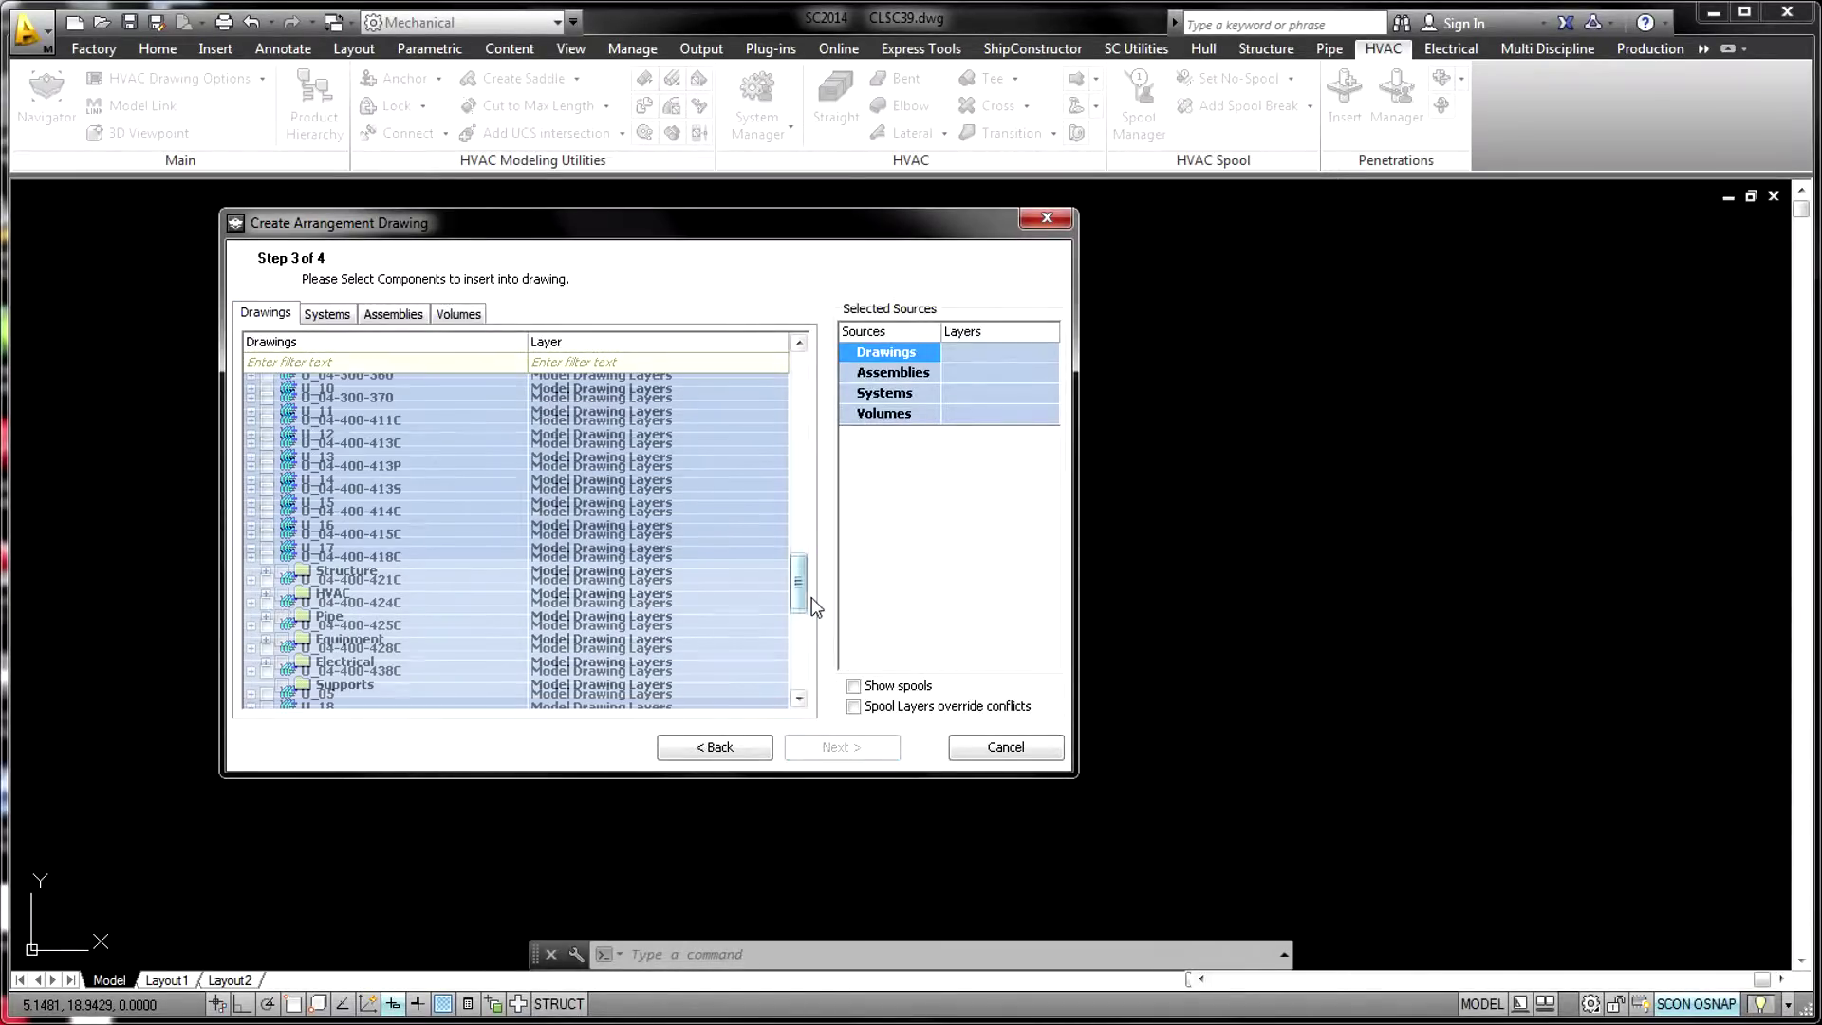
pyautogui.click(251, 548)
pyautogui.click(265, 594)
pyautogui.click(300, 707)
pyautogui.click(842, 747)
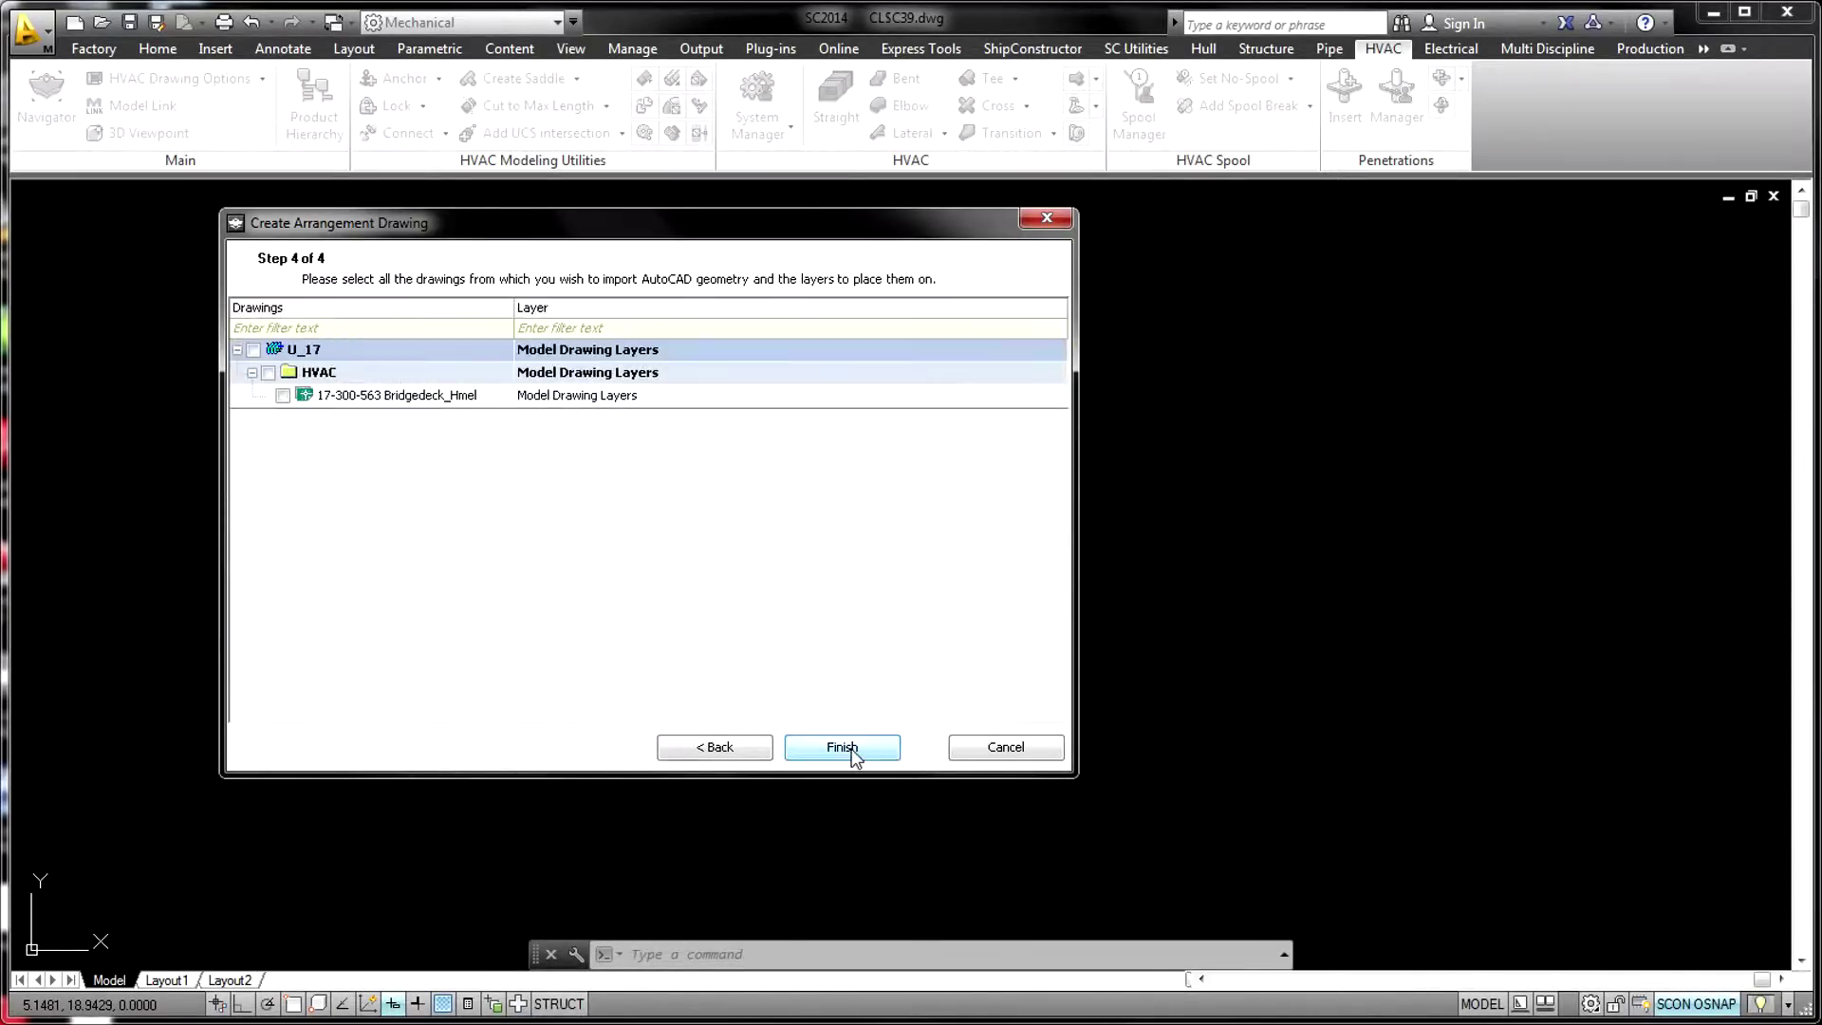
pyautogui.click(842, 747)
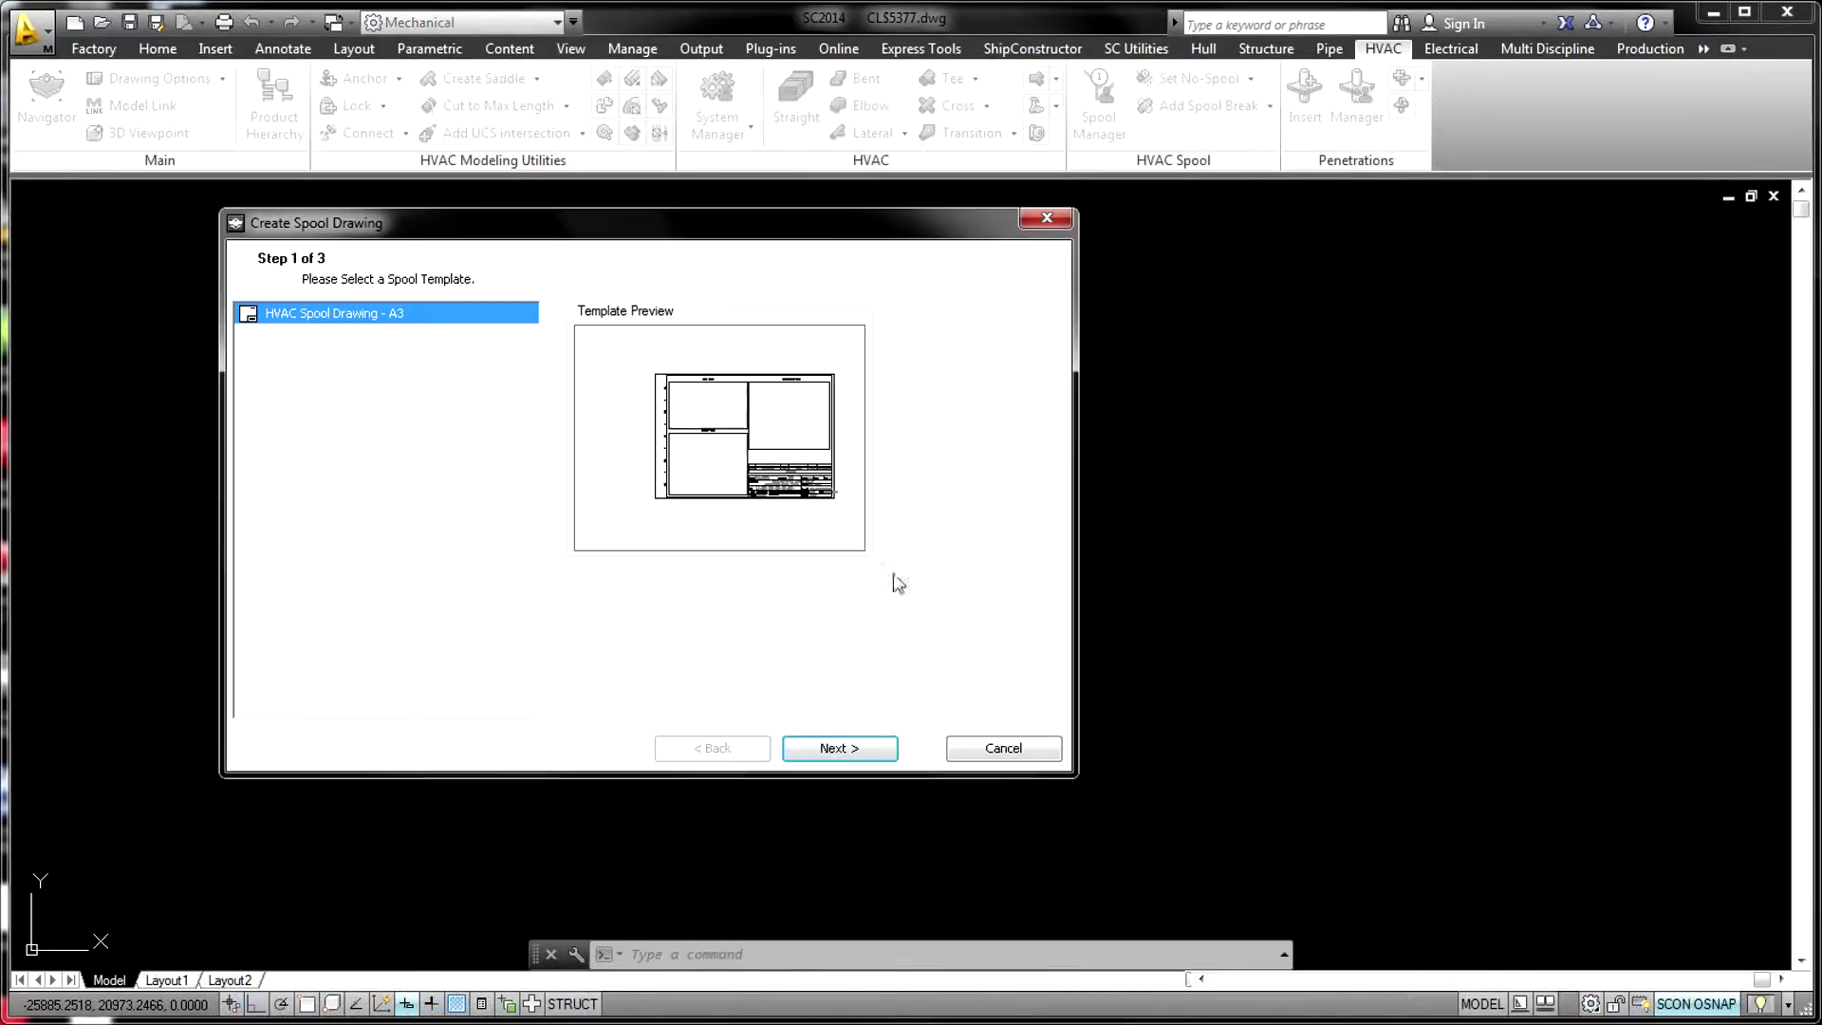
# Step: Create a spool drawing for HVAC spool DJ2-104 using the HVAC Spool Drawing - A3 template
pyautogui.click(840, 748)
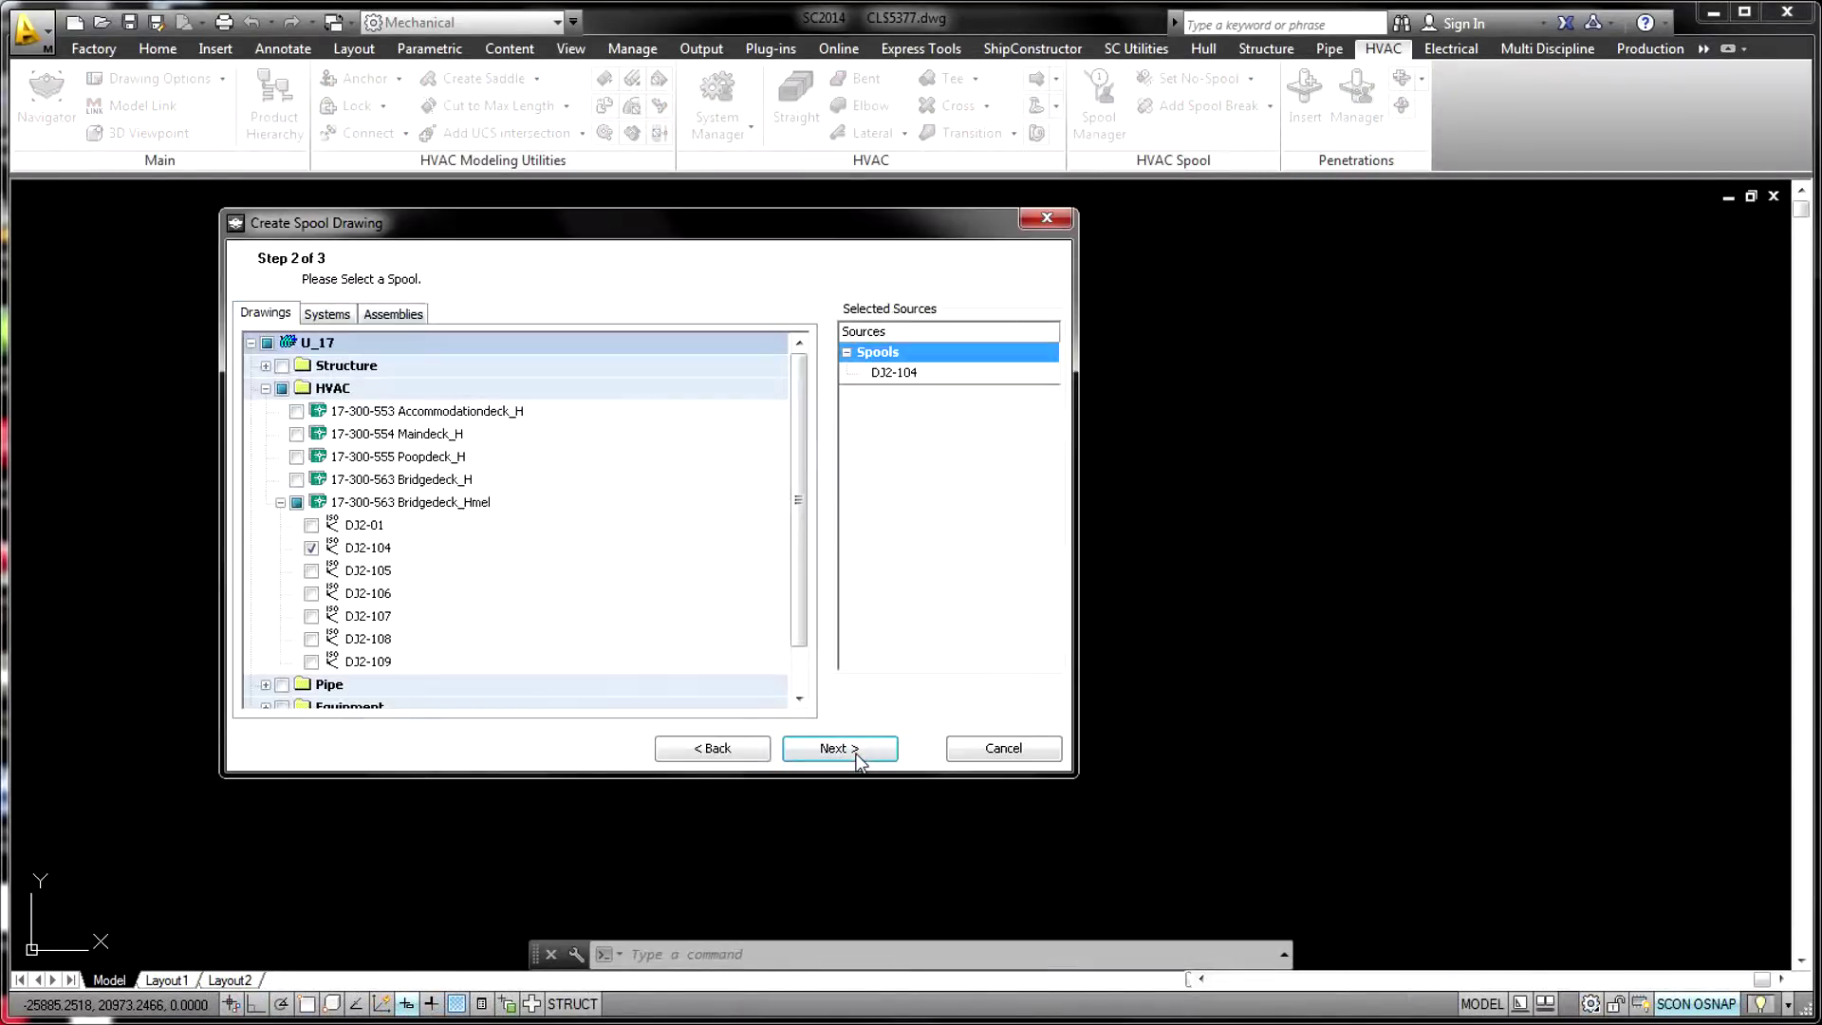
pyautogui.click(855, 750)
pyautogui.click(835, 746)
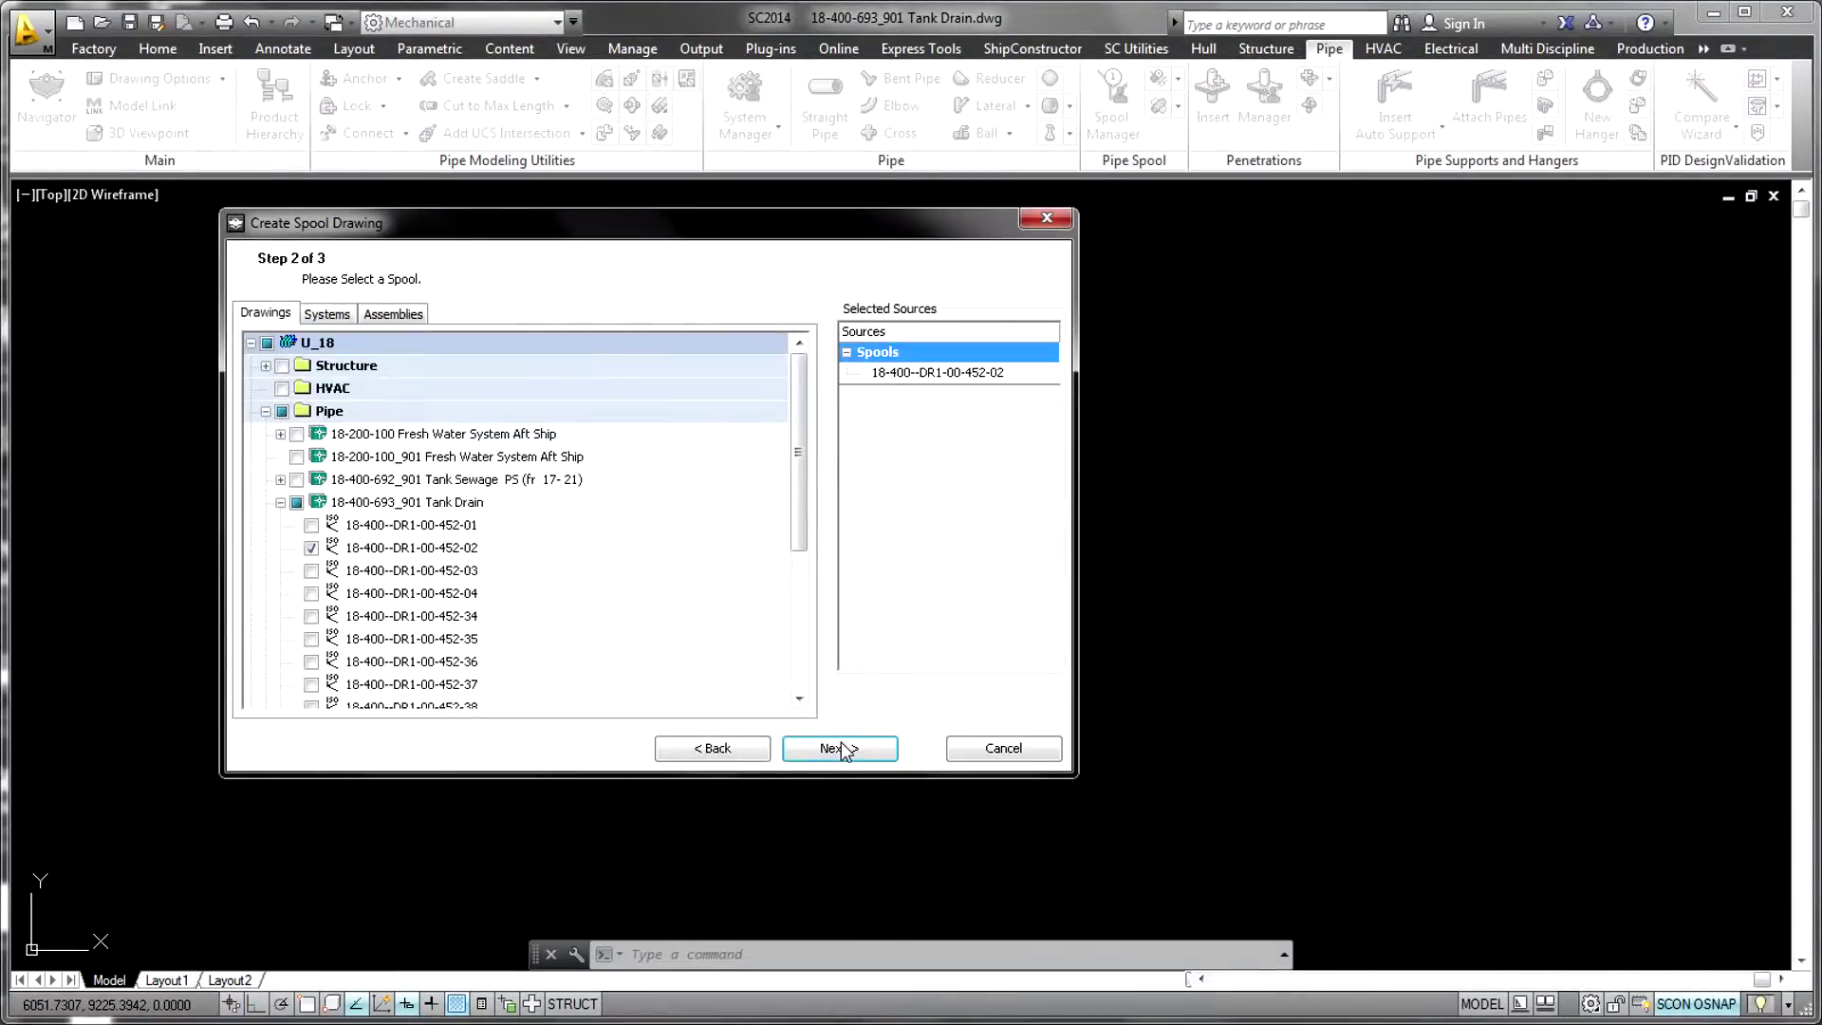
# Step: Create the spool drawing for pipe spool 18-400--DR1-00-452-02 from the Tank Drain model
pyautogui.click(835, 746)
pyautogui.click(841, 742)
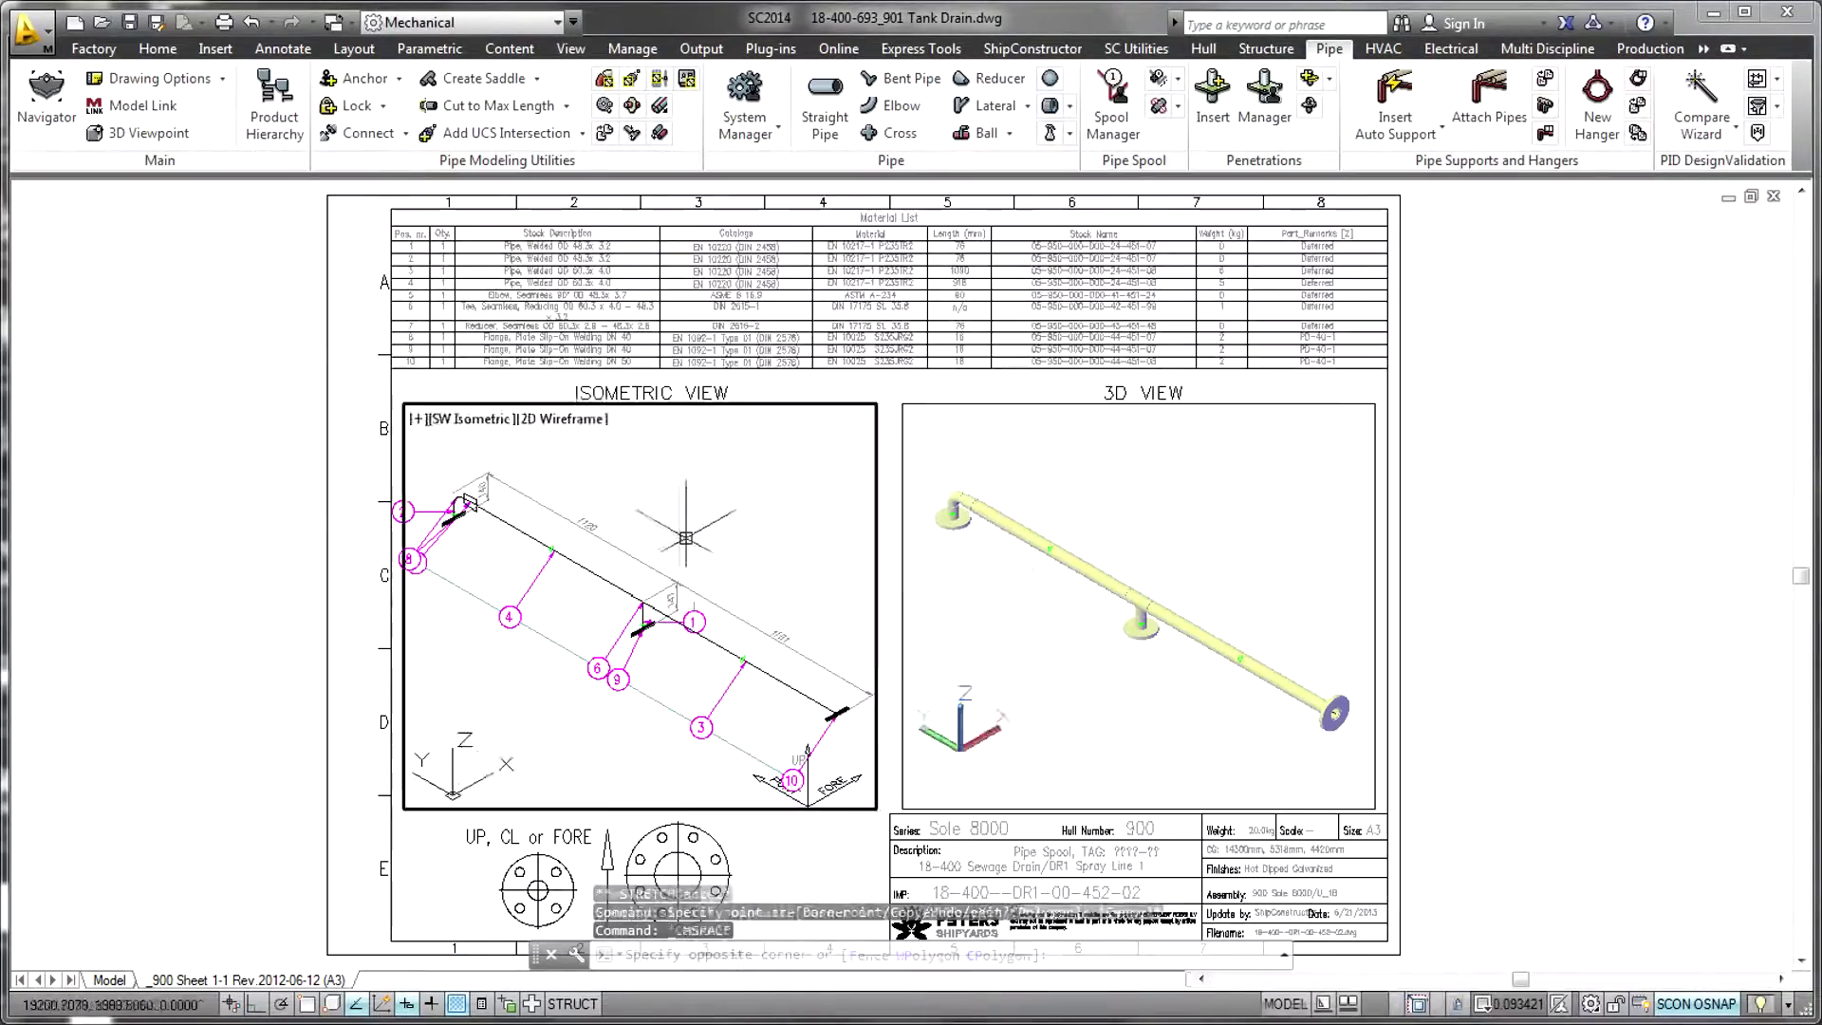
# Step: Rotate a dimension in the spool drawing's isometric view and open the properties of the title block
pyautogui.scroll(5, 332, 436)
pyautogui.click(1650, 48)
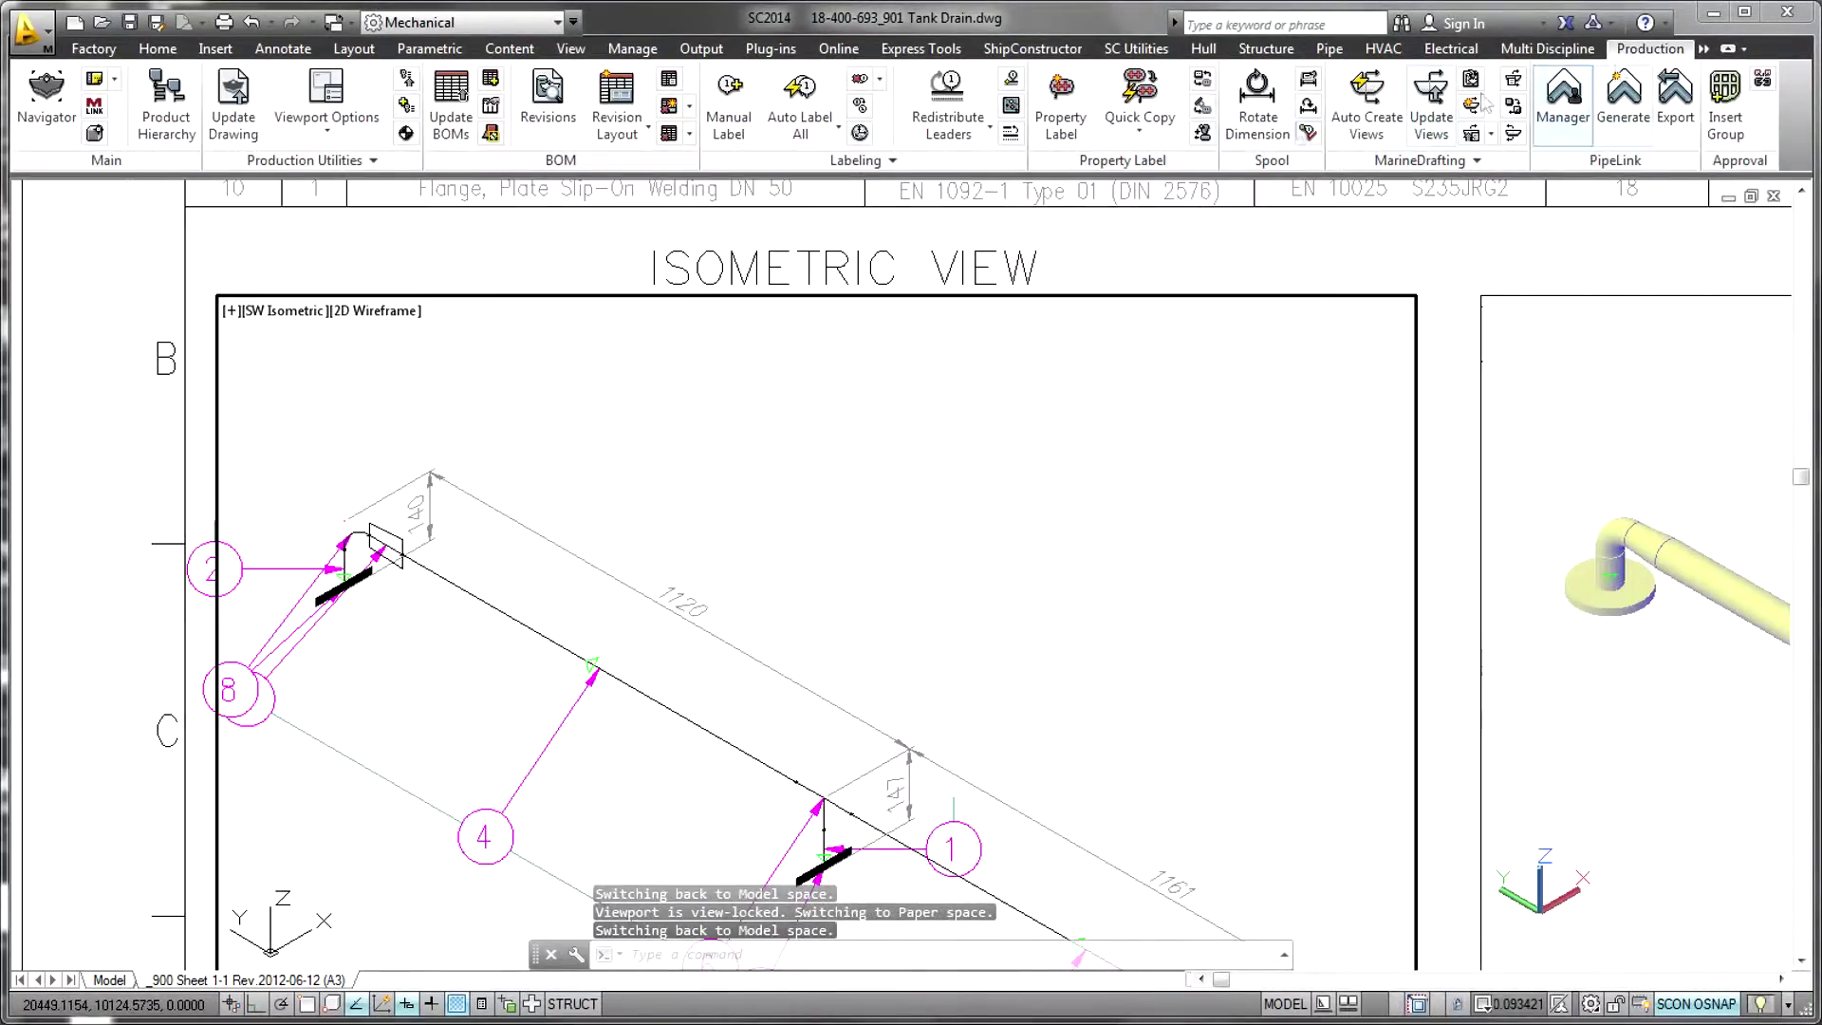
pyautogui.click(1256, 106)
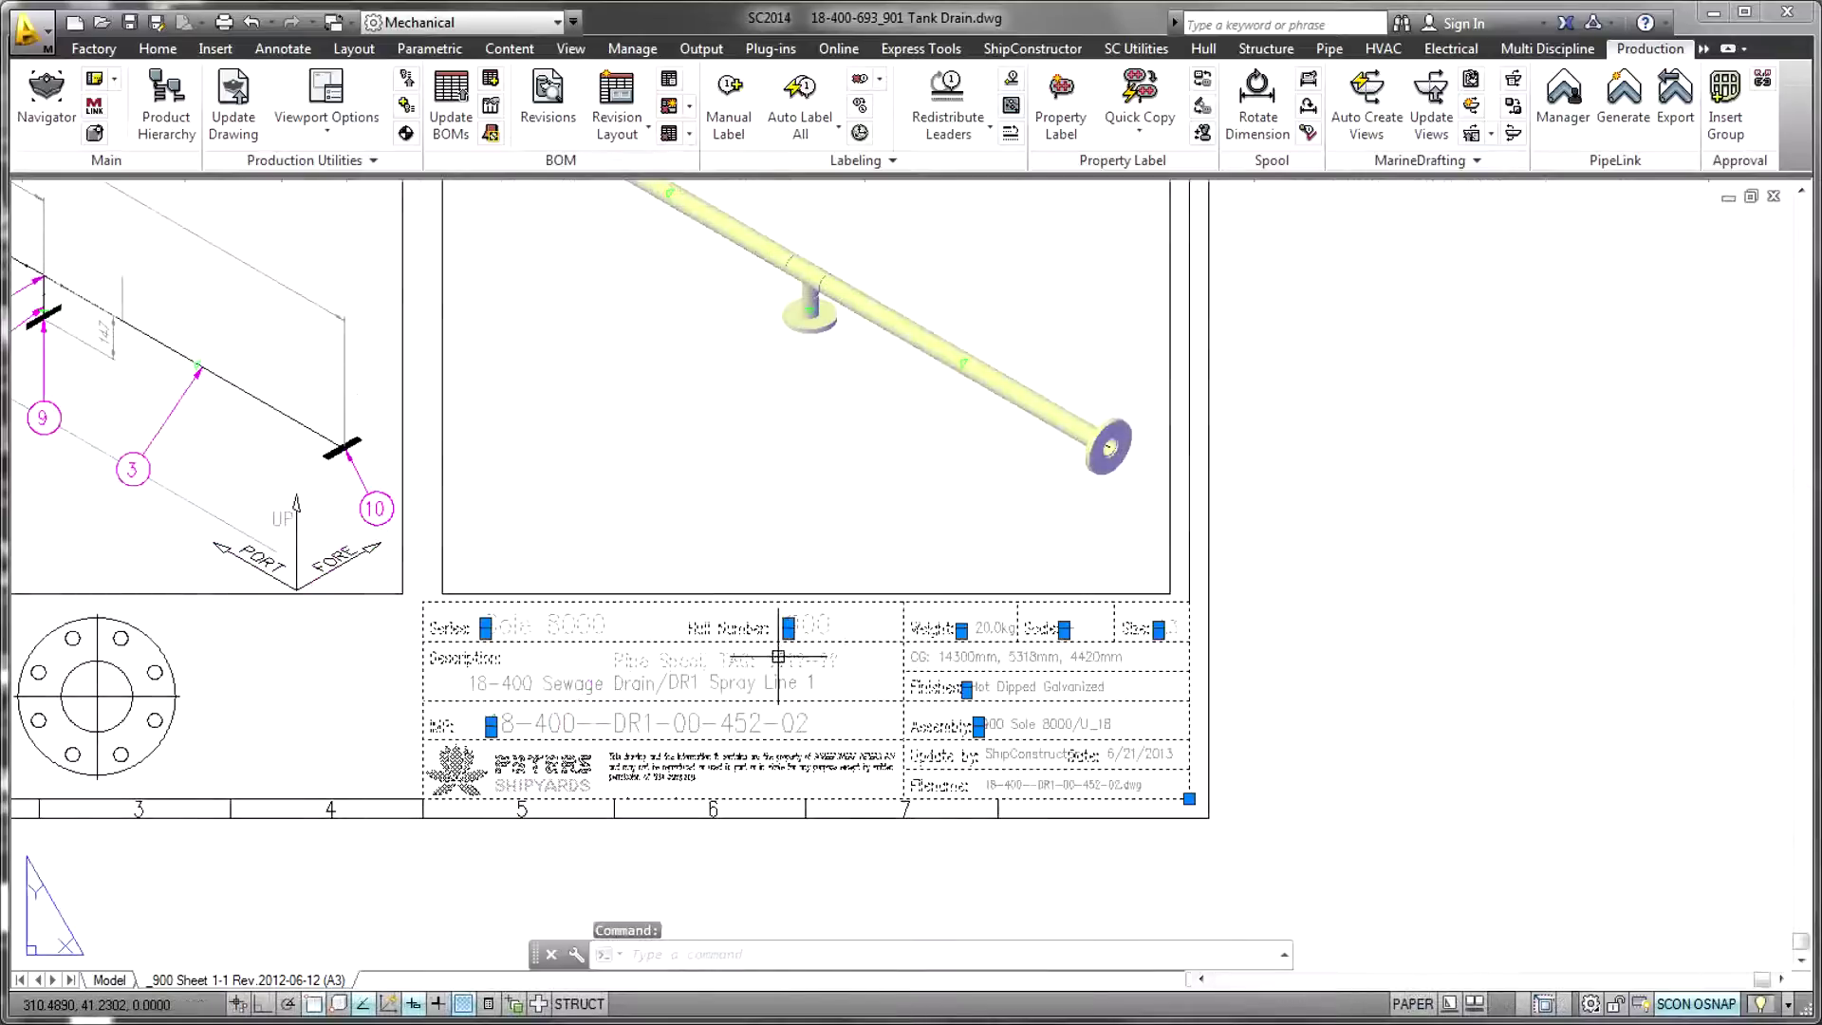
pyautogui.rightClick(780, 353)
pyautogui.hotkey('ctrl', '1')
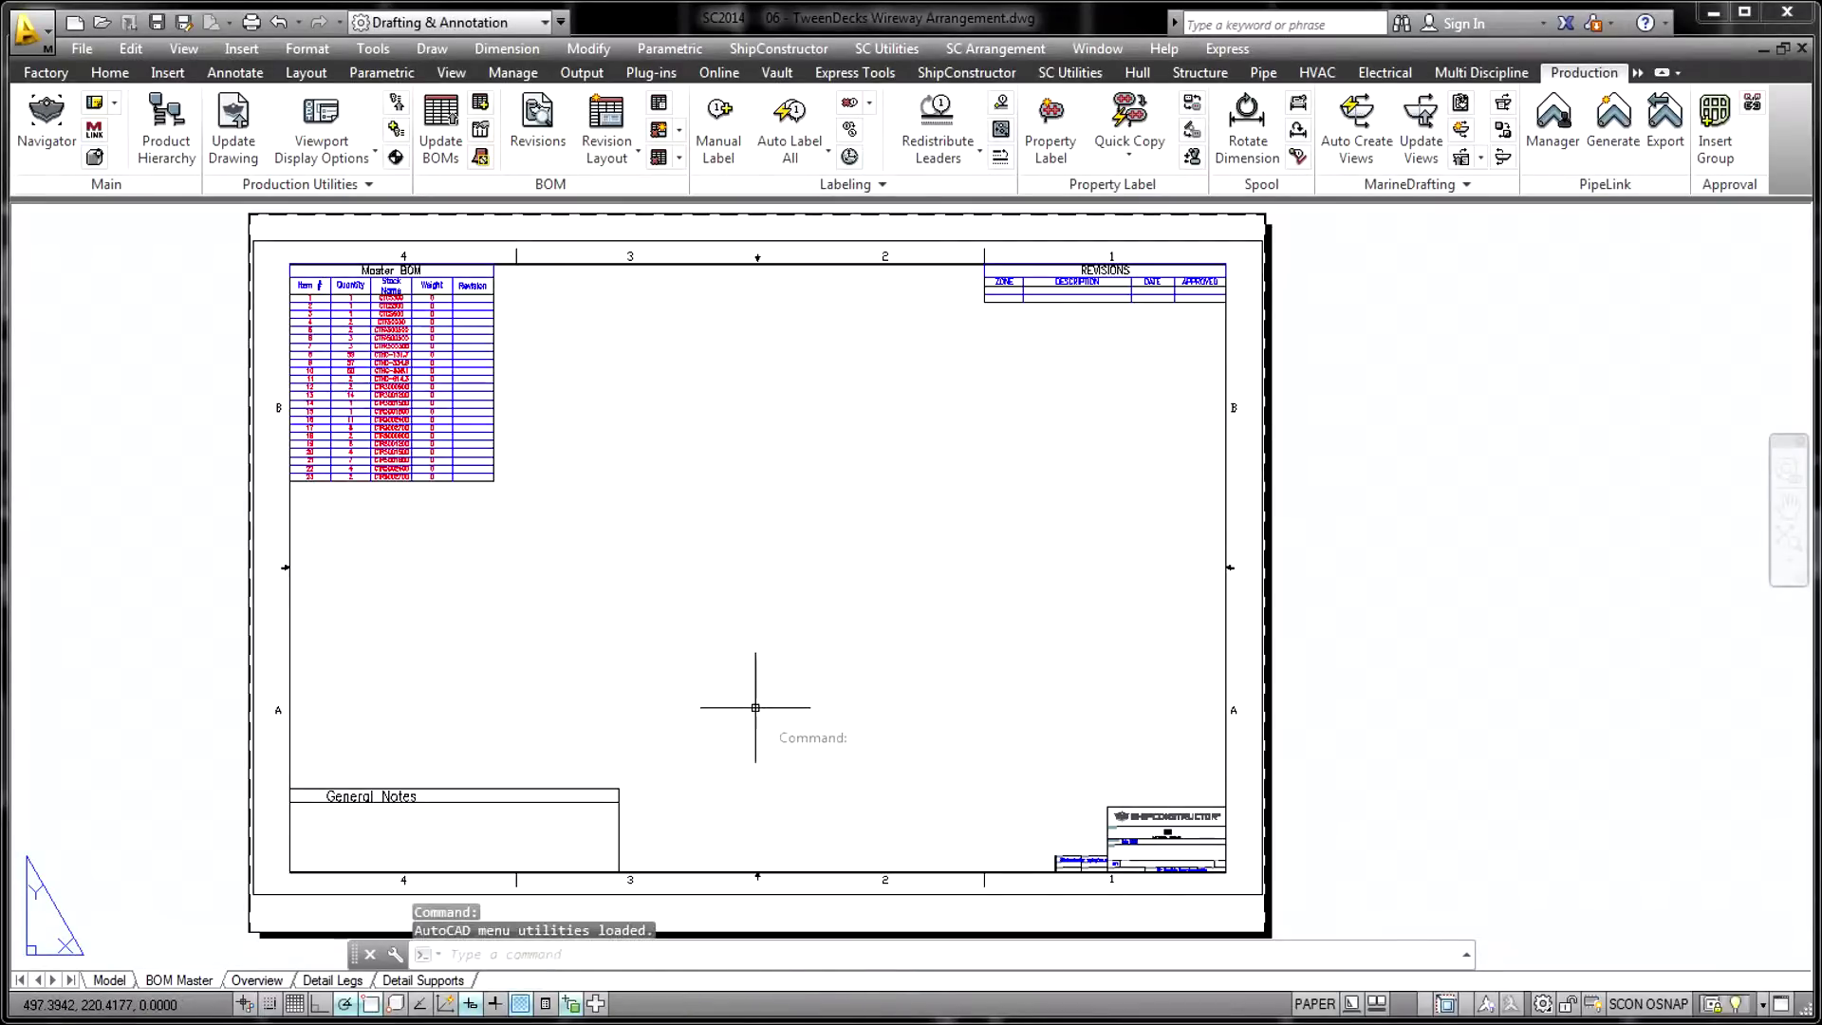
# Step: Review the Overview and Detail Legs layouts of the wireway arrangement drawing
pyautogui.click(253, 983)
pyautogui.click(332, 984)
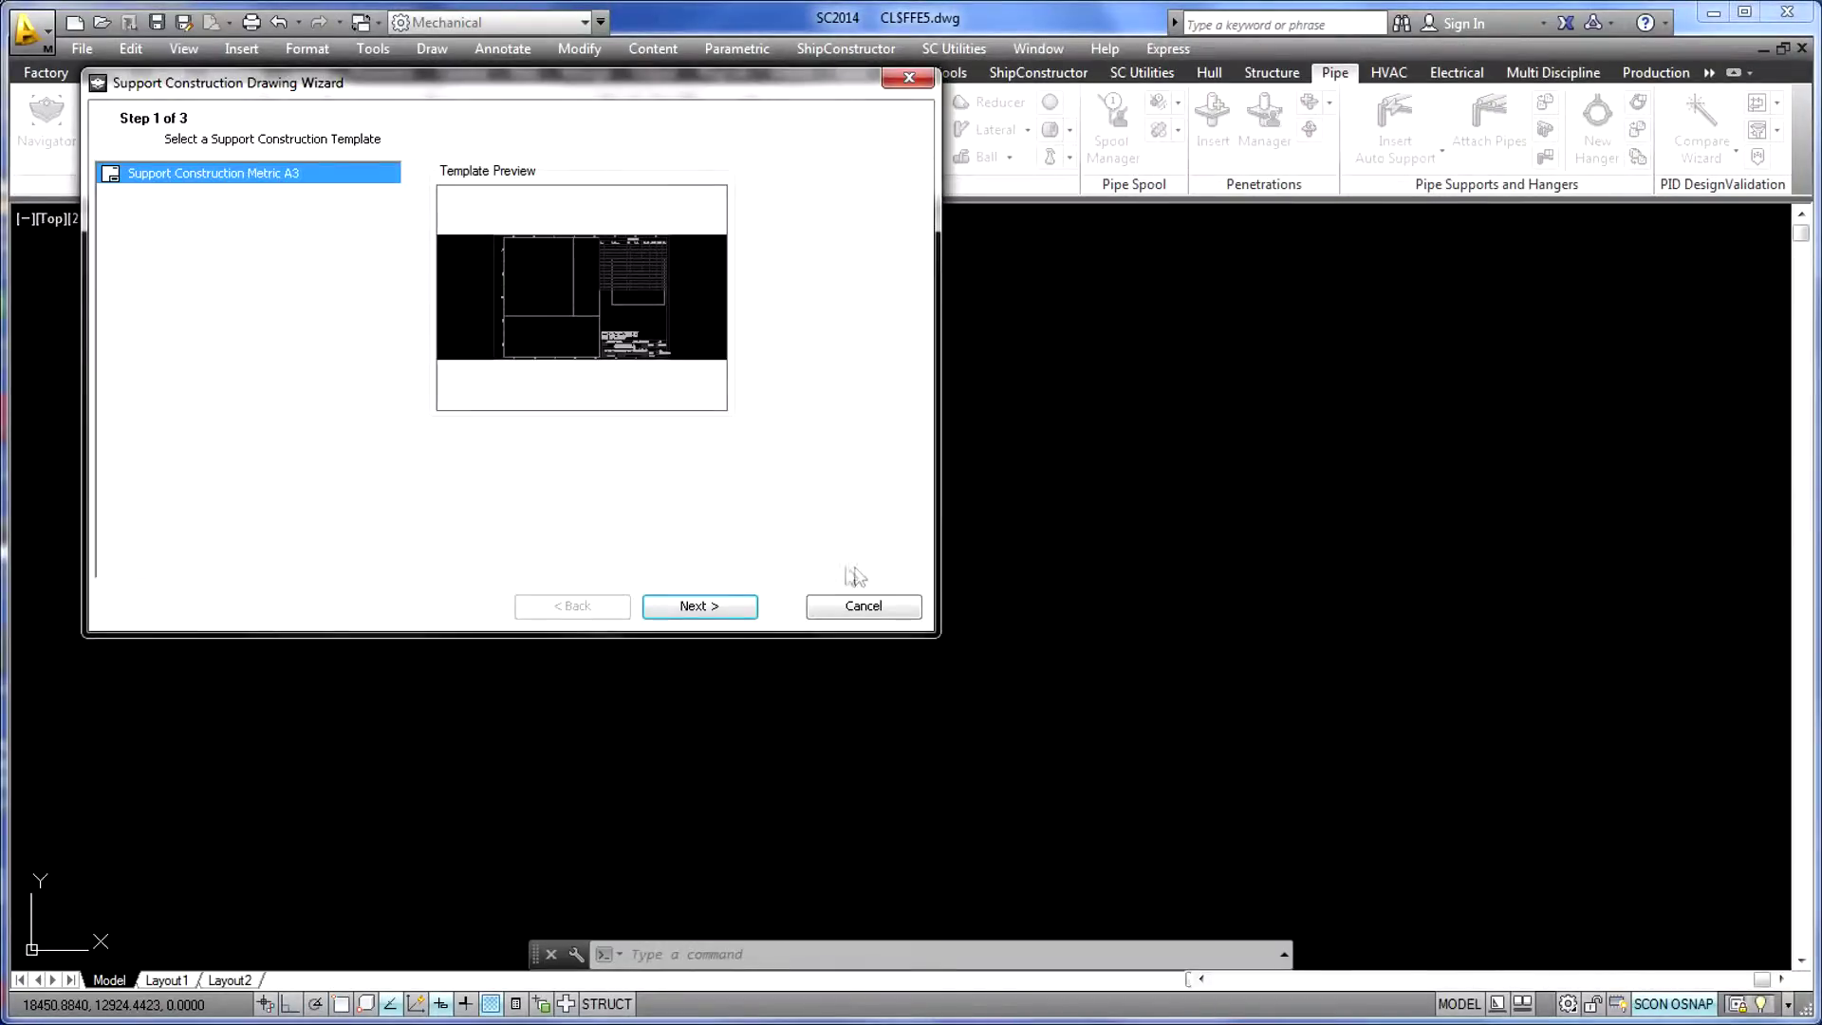
# Step: Set up a support construction drawing with the Support Construction Metric A3 template and select a support from unit U_18
pyautogui.press('Return')
pyautogui.click(132, 279)
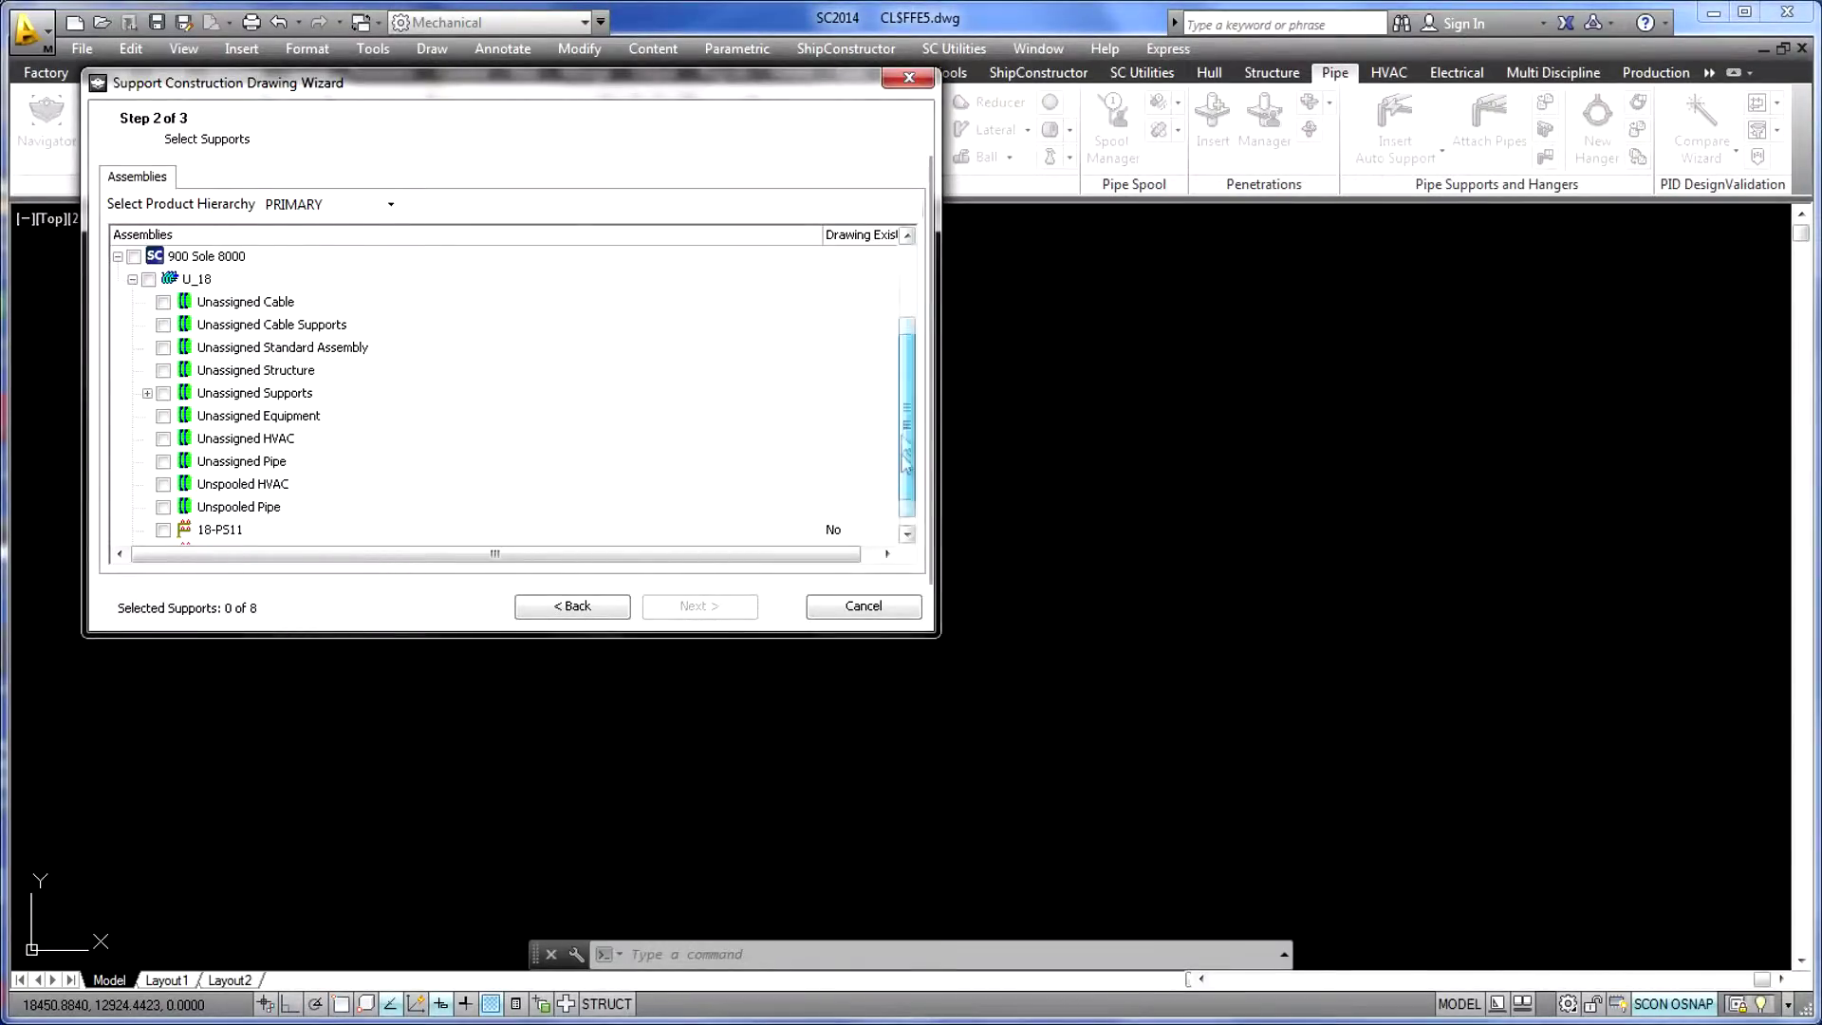
pyautogui.scroll(-5, 905, 459)
pyautogui.click(163, 509)
pyautogui.click(700, 605)
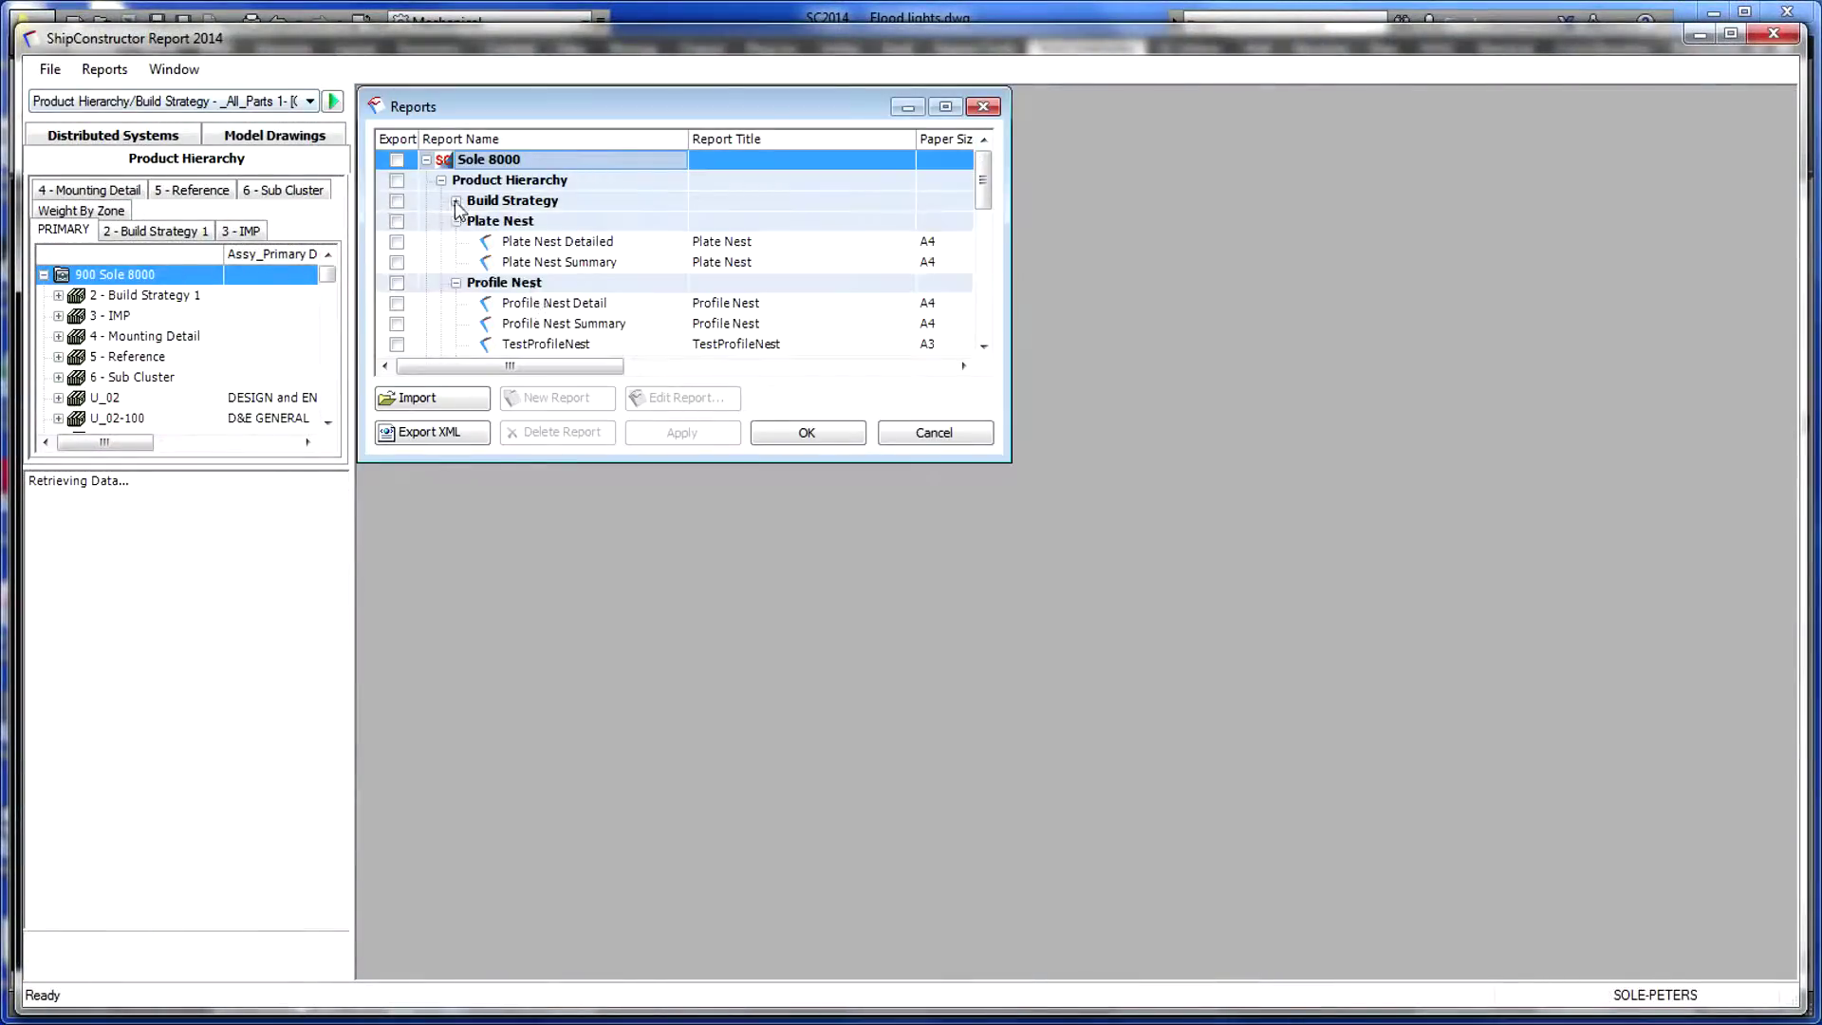
# Step: Open the Profile Nest Detail report for editing and review the fields available for its Nests section
pyautogui.click(541, 304)
pyautogui.click(727, 402)
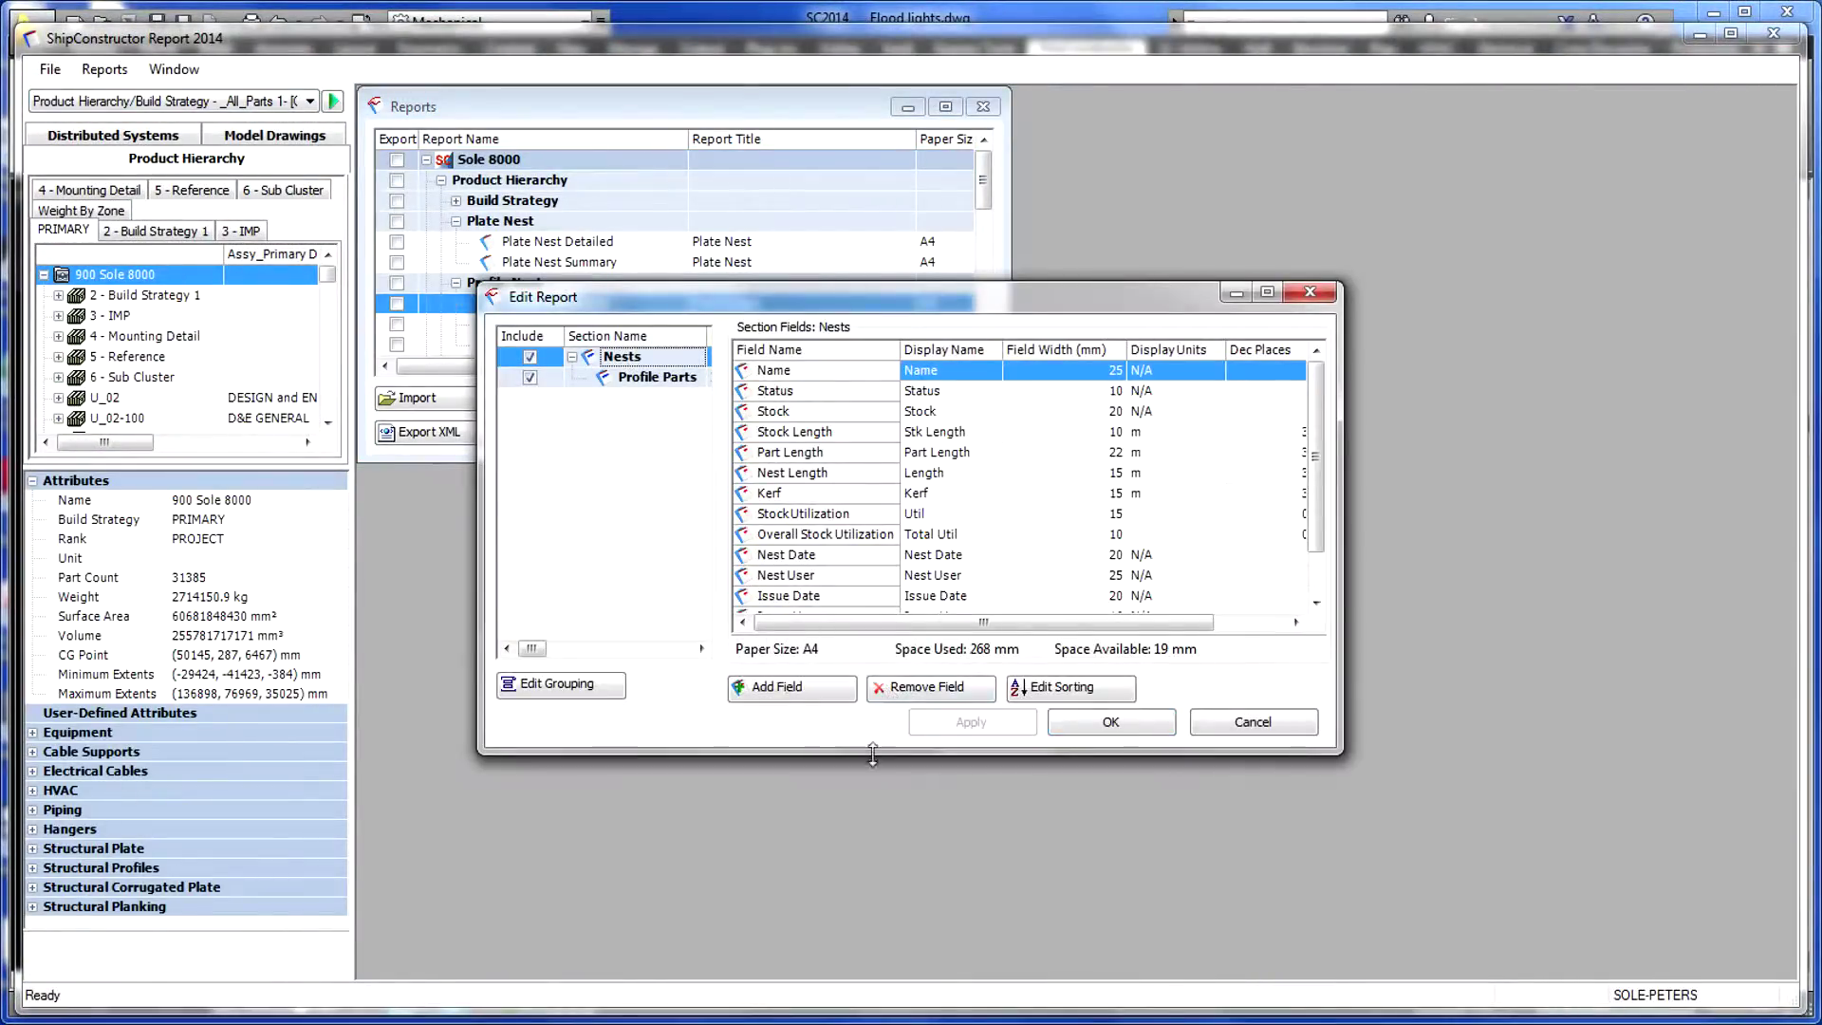
pyautogui.moveTo(873, 754); pyautogui.dragTo(873, 858)
pyautogui.click(836, 791)
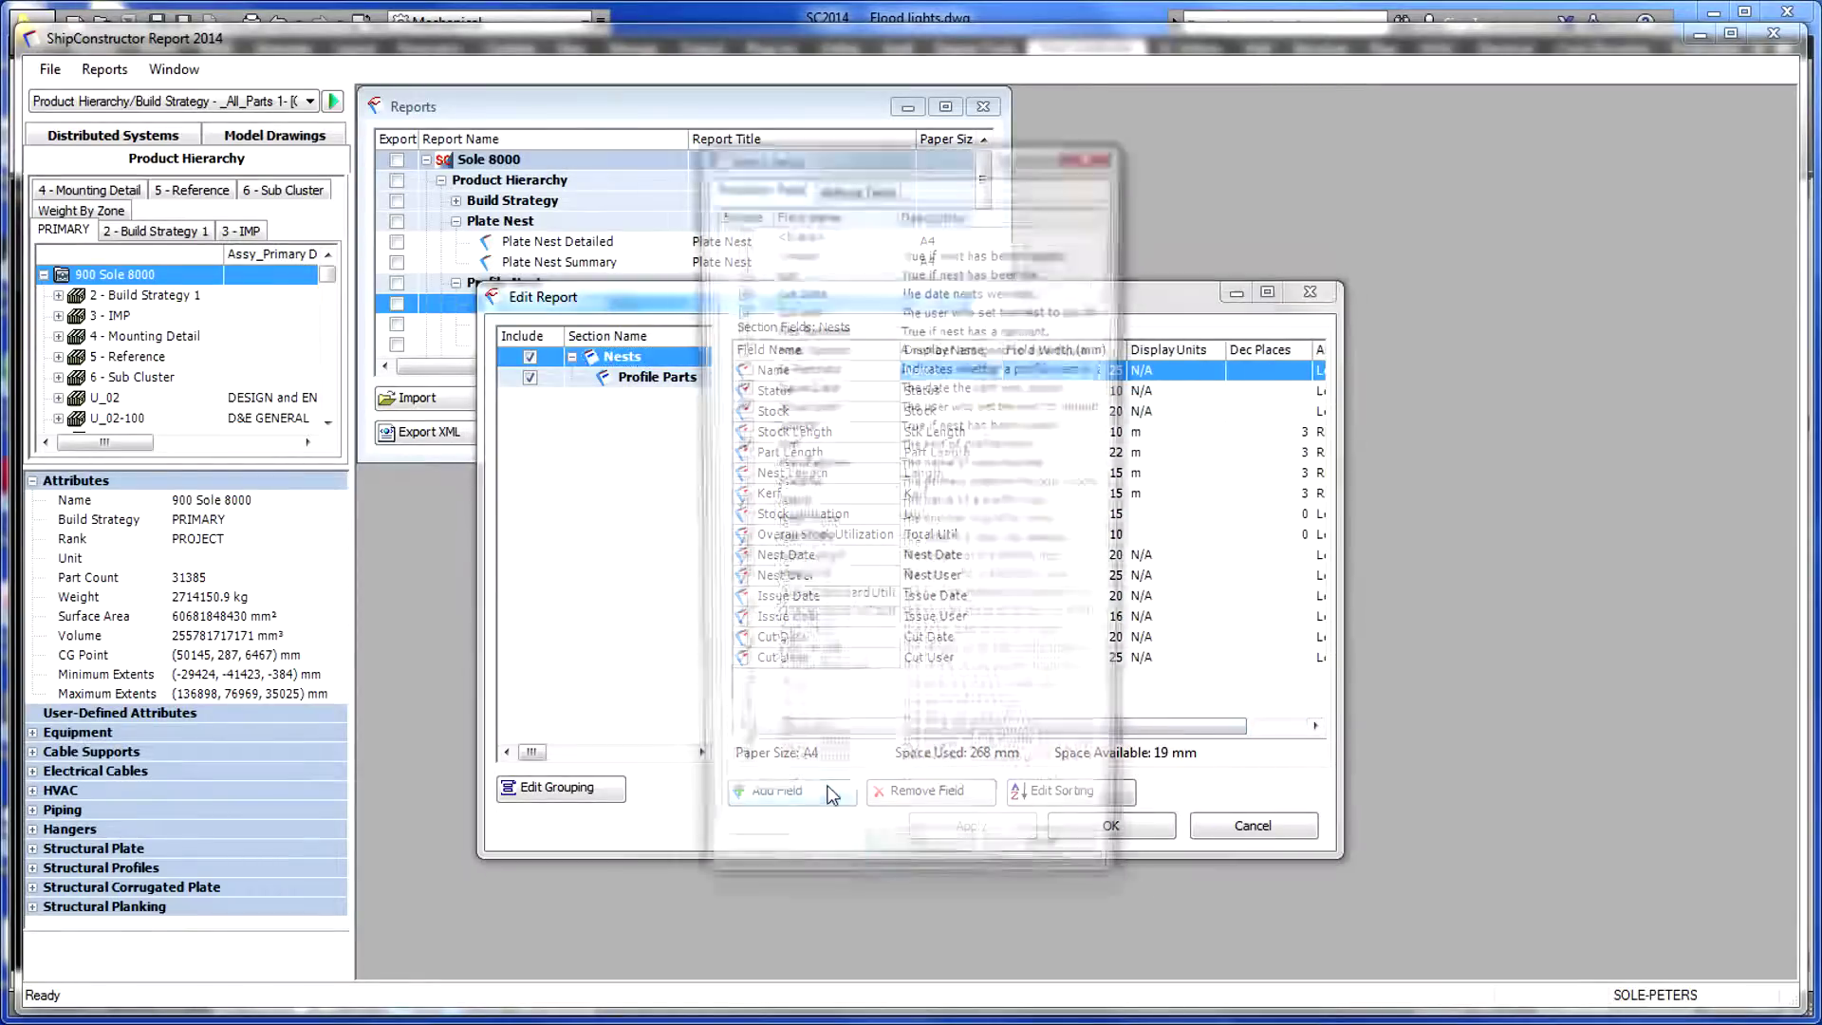
pyautogui.click(919, 862)
# Step: Review the attribute fields available for the Profile Parts section and accept the report definition
pyautogui.click(655, 377)
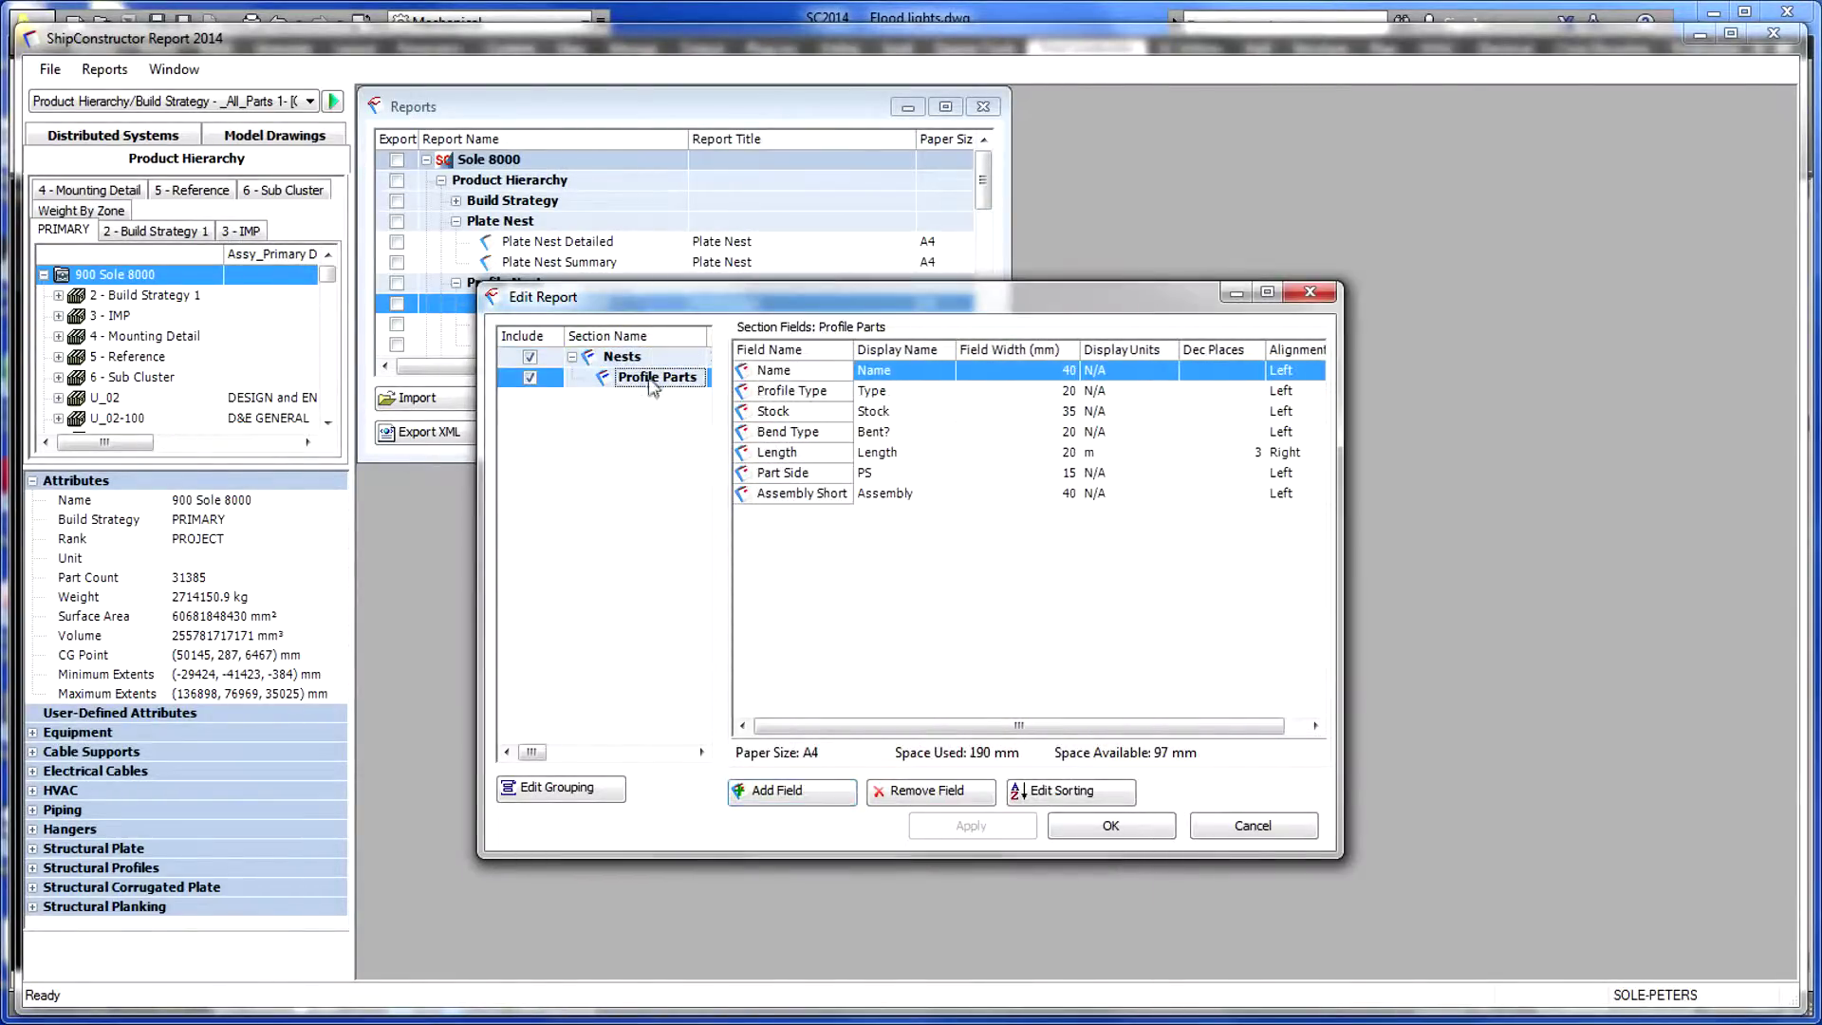
pyautogui.click(788, 789)
pyautogui.click(854, 185)
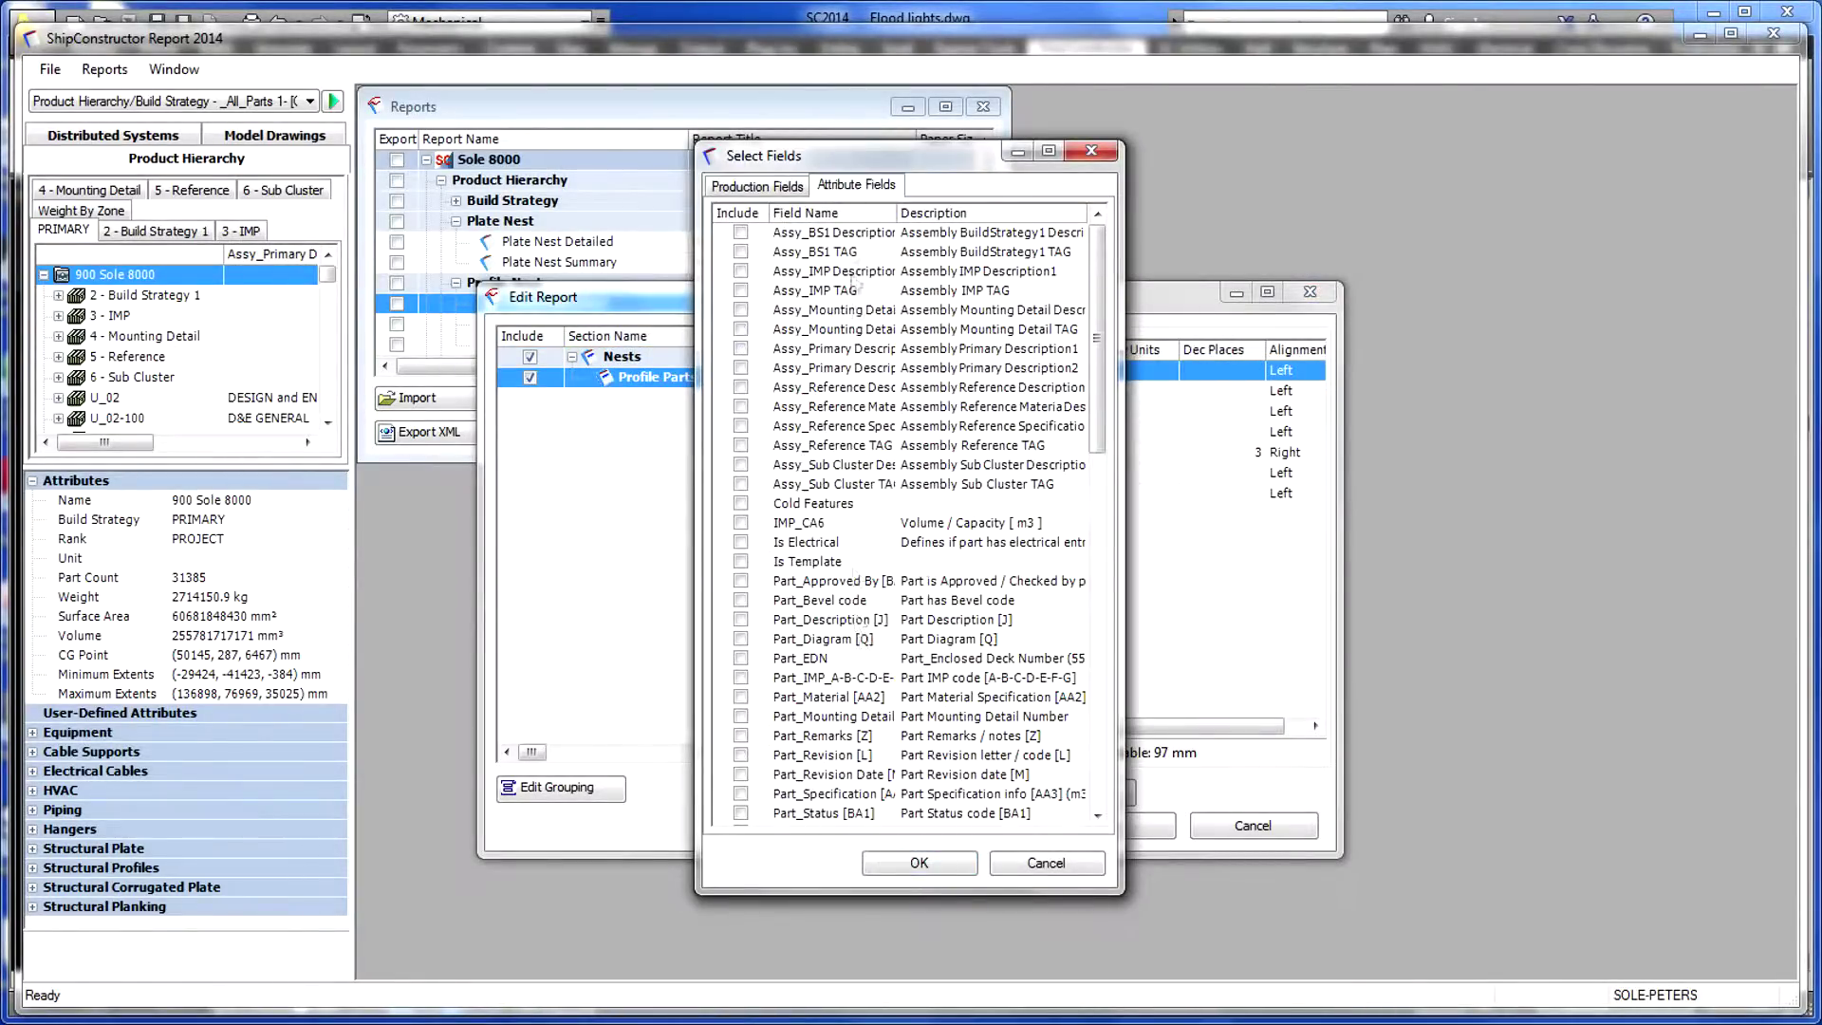
pyautogui.click(875, 863)
pyautogui.click(1096, 830)
pyautogui.click(813, 431)
# Step: Generate the Profile Nest Detail report for the project 900 Sole 8000
pyautogui.click(310, 101)
pyautogui.moveTo(317, 296); pyautogui.dragTo(317, 403)
pyautogui.click(166, 488)
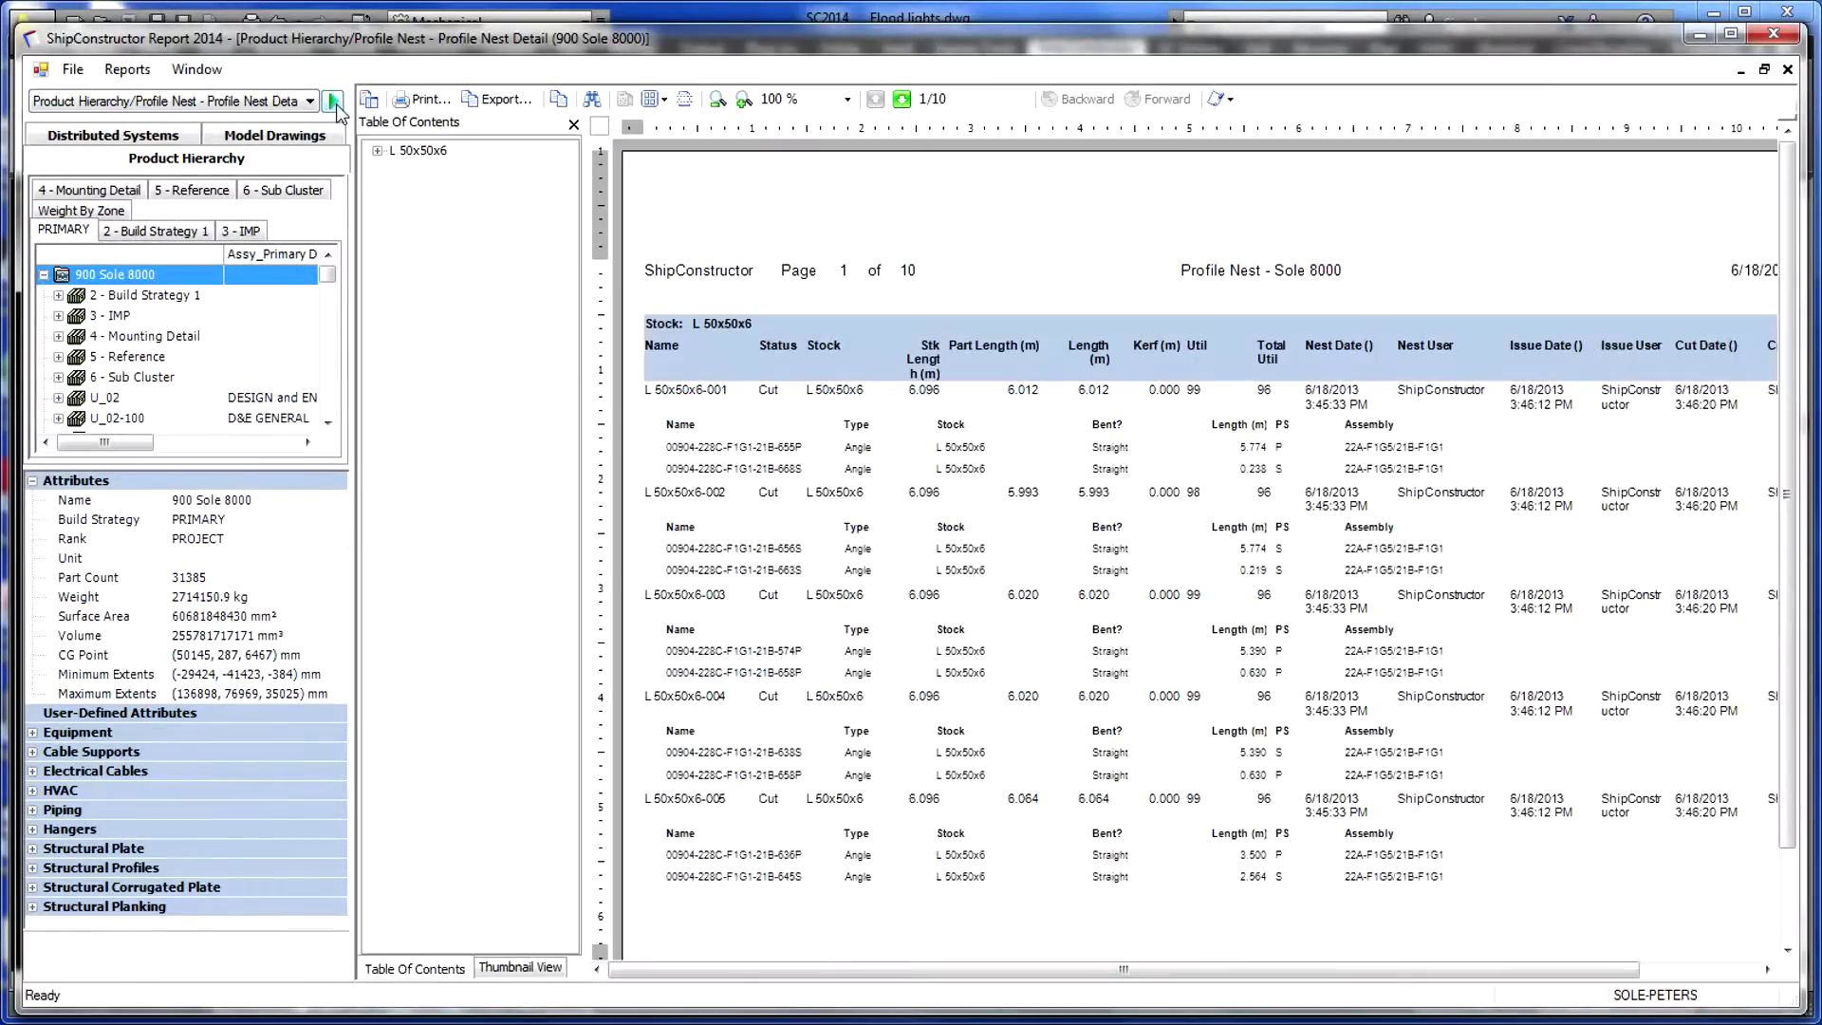
# Step: Examine the generated profile nest report, going through its pages up to page 4
pyautogui.moveTo(842, 975)
pyautogui.mouseDown()
pyautogui.moveTo(916, 975)
pyautogui.moveTo(818, 975)
pyautogui.moveTo(851, 975)
pyautogui.mouseUp()
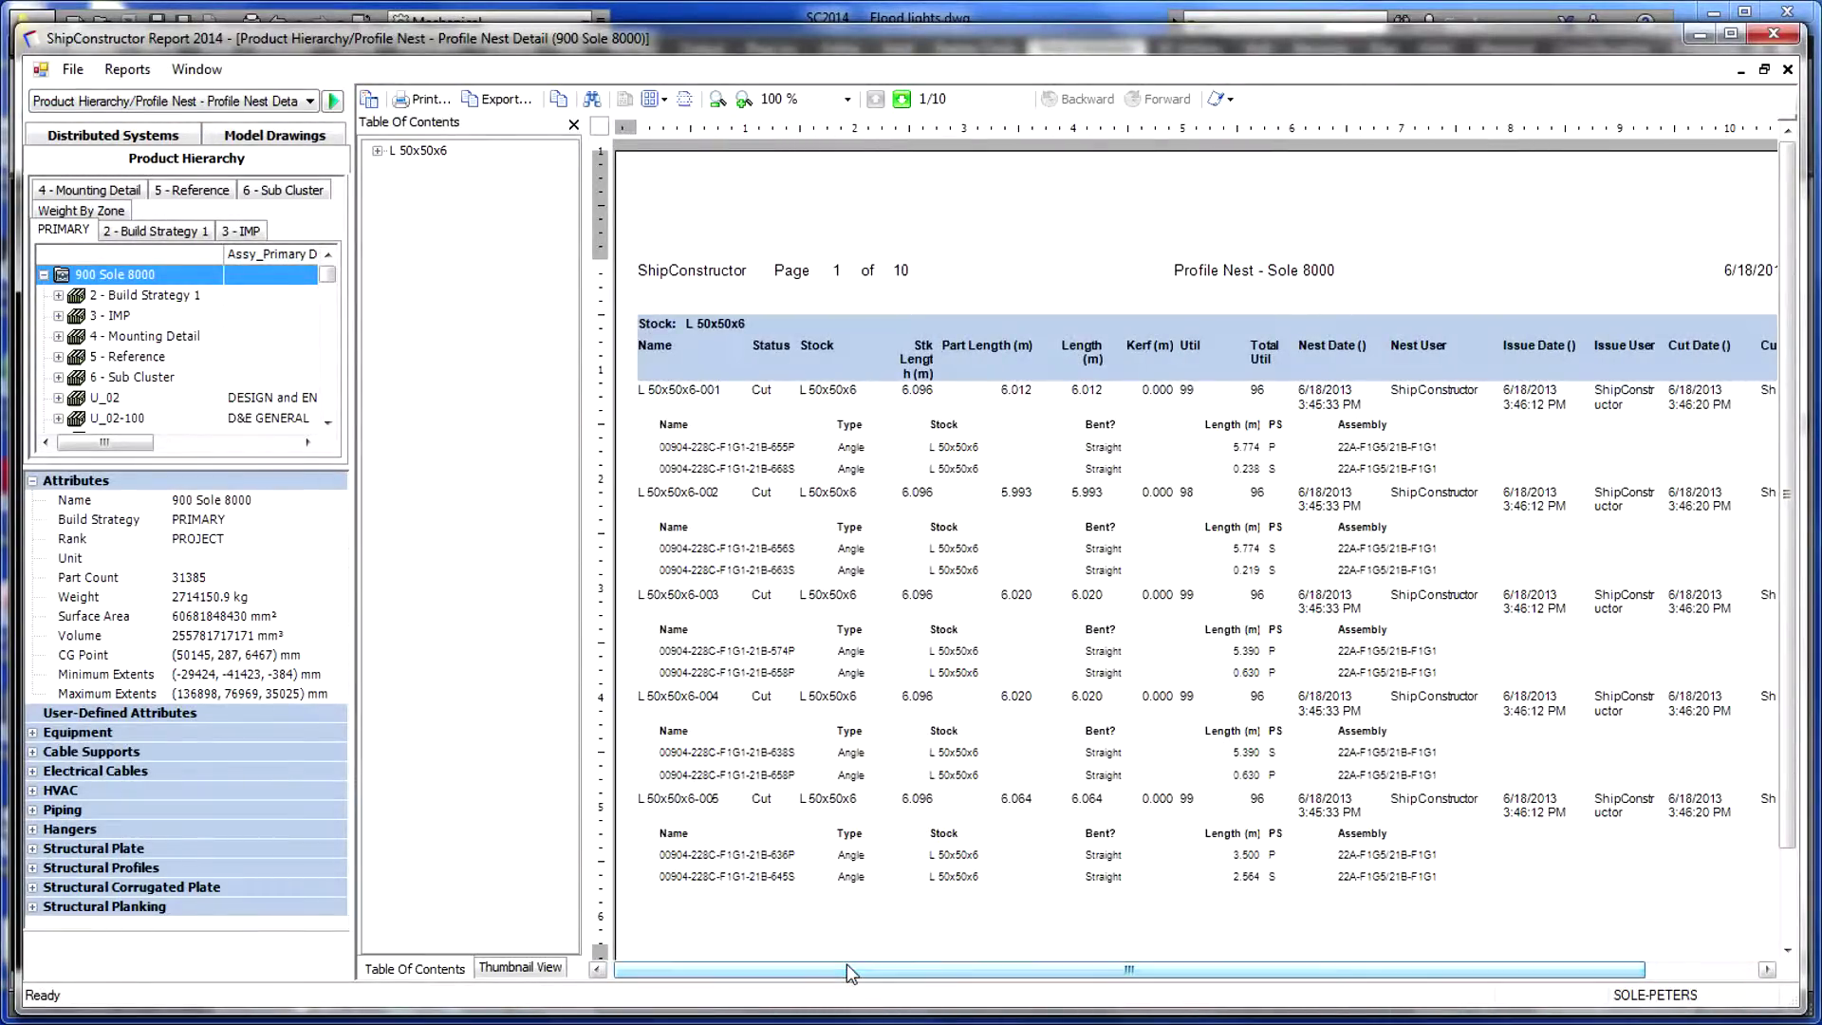
pyautogui.click(902, 100)
pyautogui.click(901, 99)
pyautogui.click(901, 99)
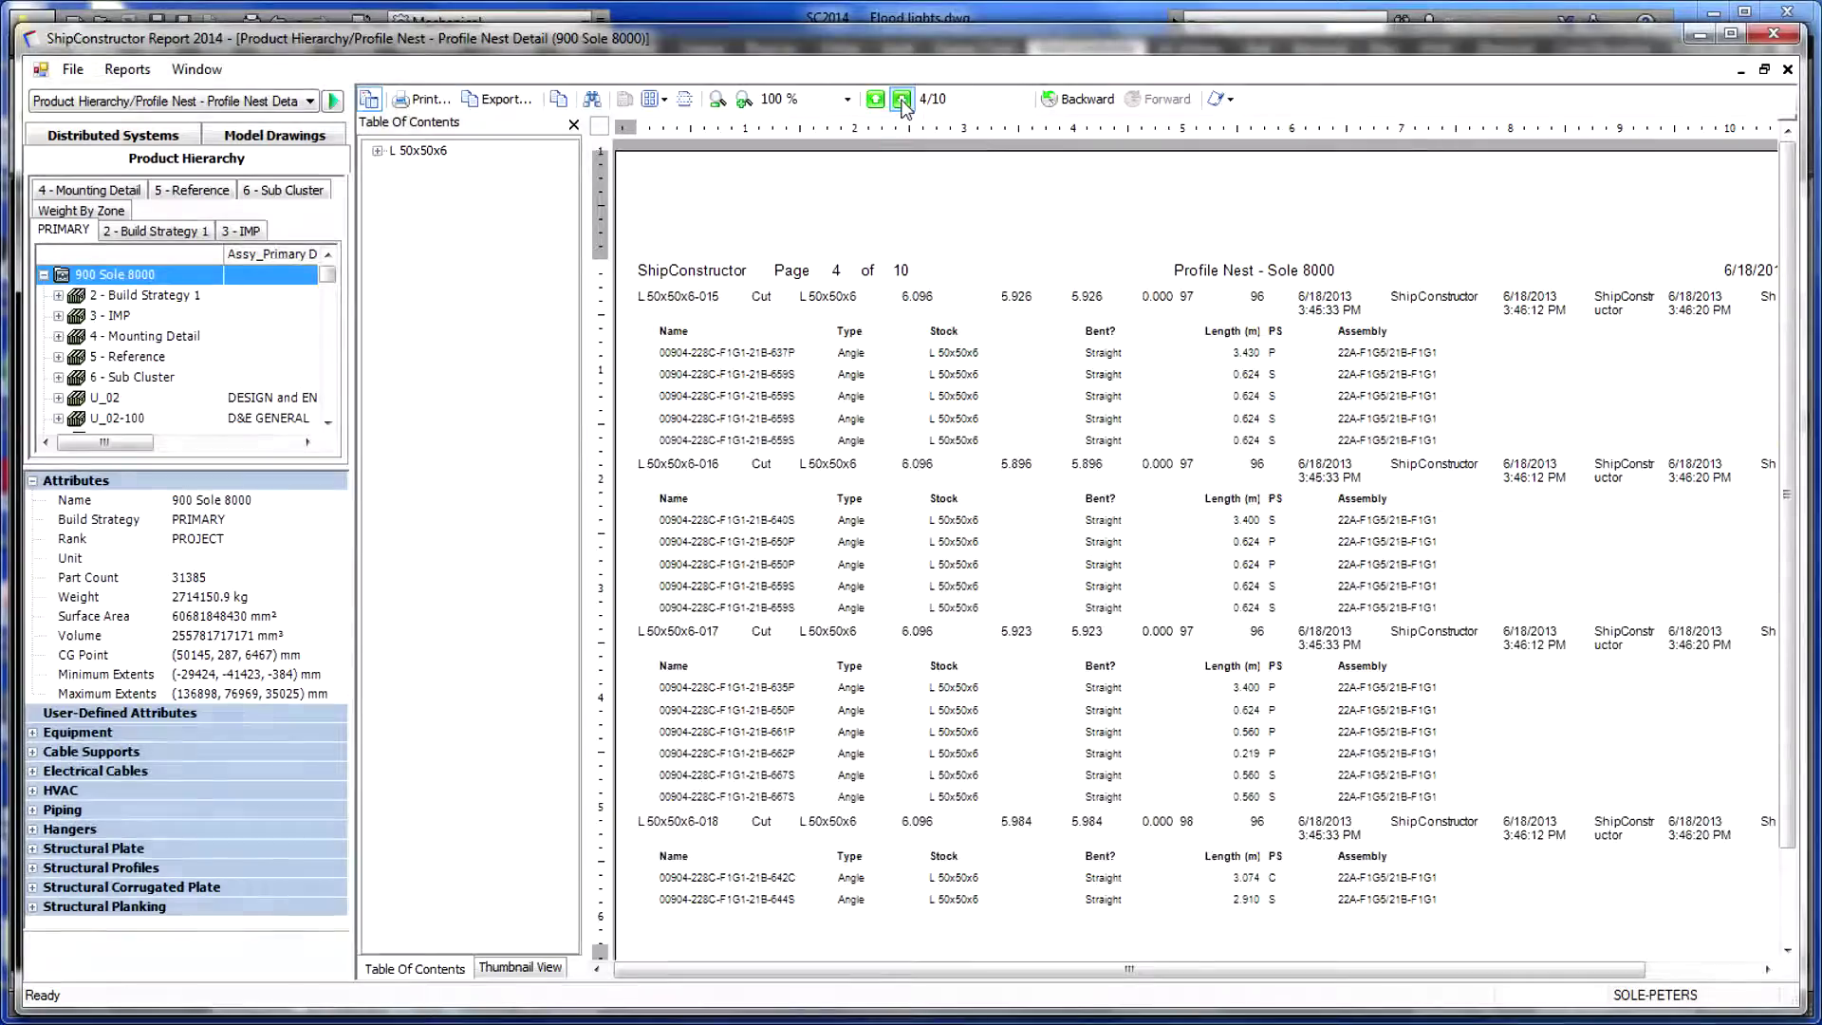